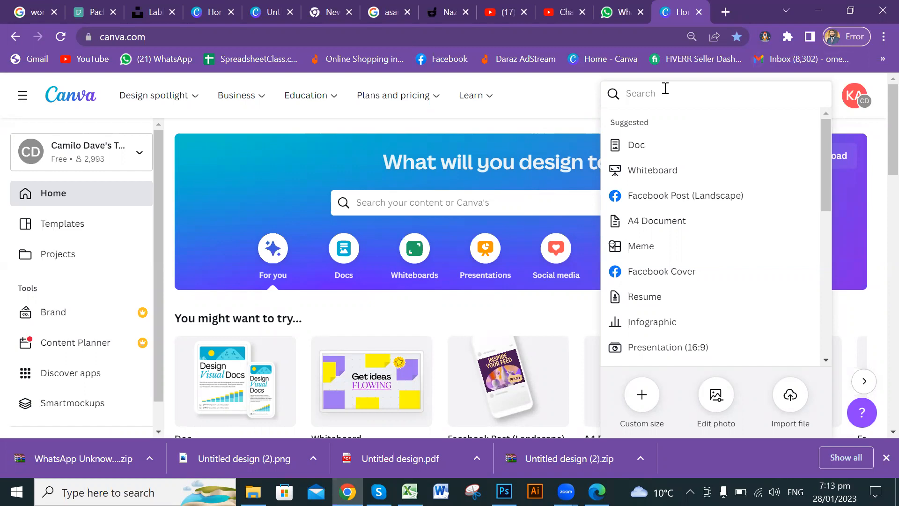
Search the design types for "logo" and create a new blank Logo design of 500 × 500 px.
type("logo")
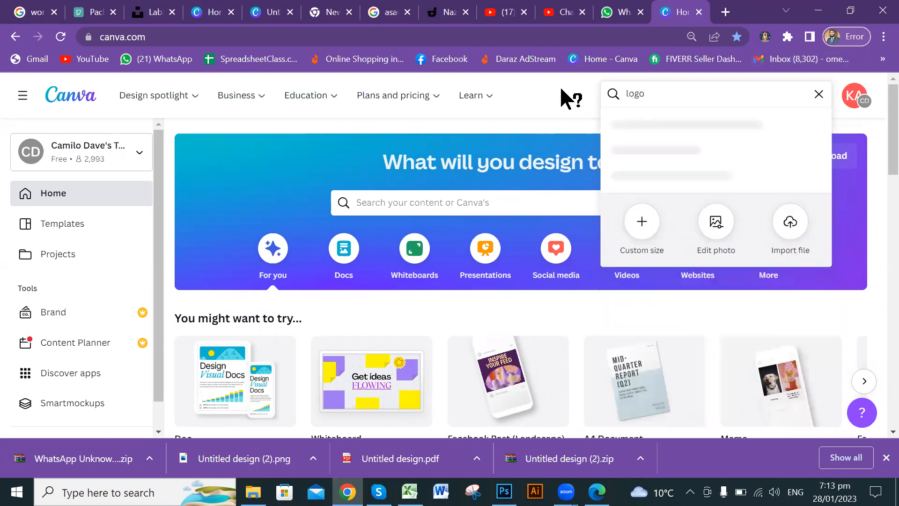
key("Escape")
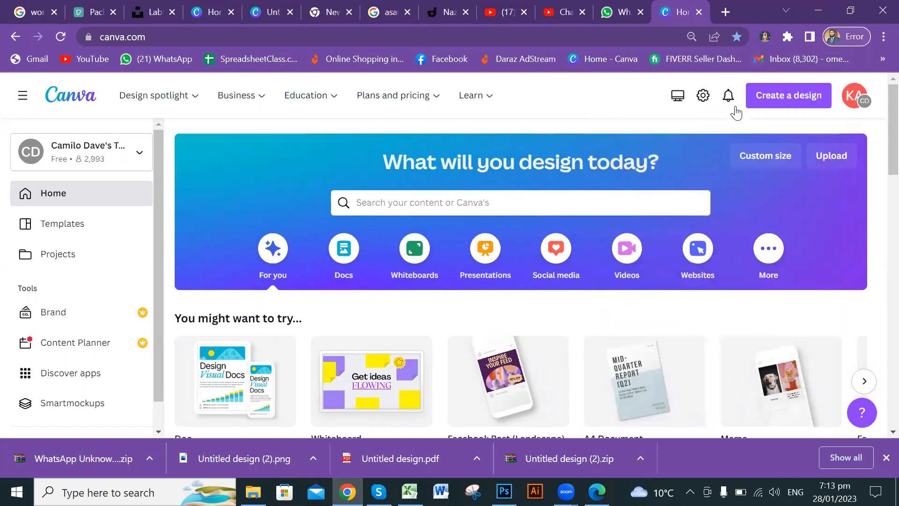
left_click(799, 103)
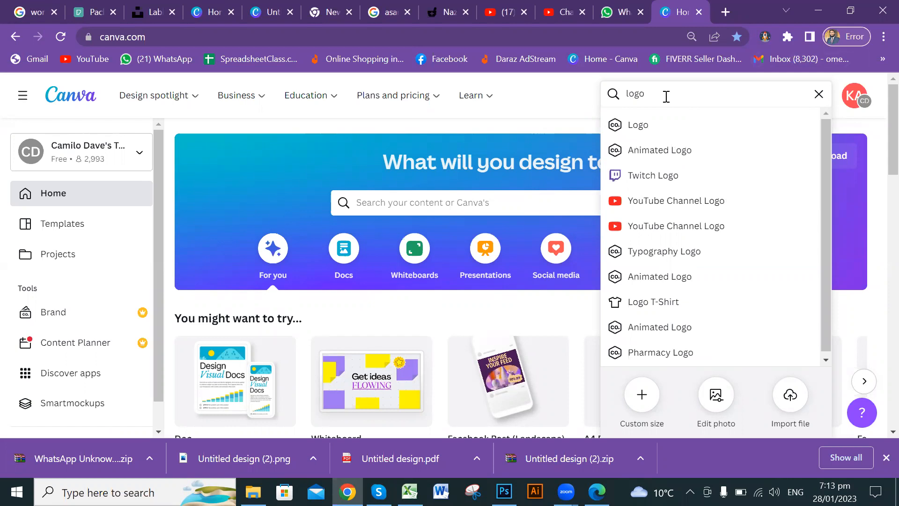
type("de")
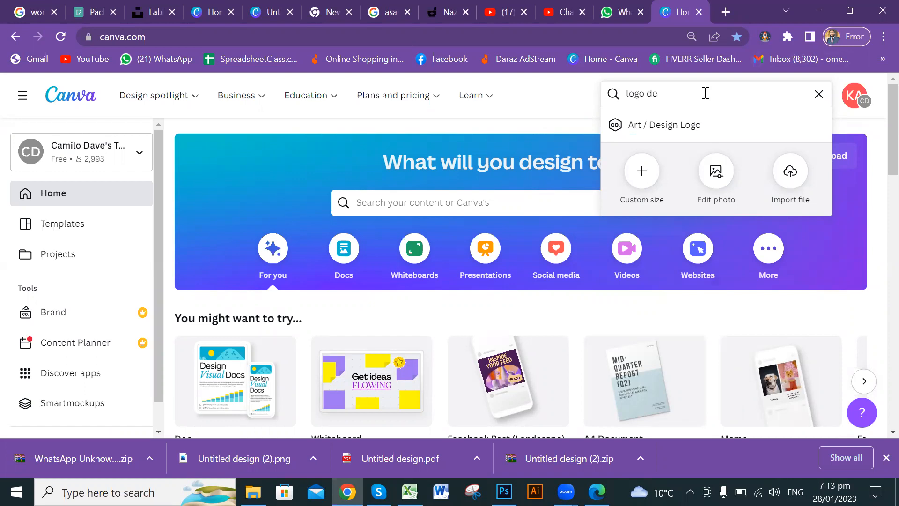
key("BackSpace")
key("BackSpace")
key("BackSpace")
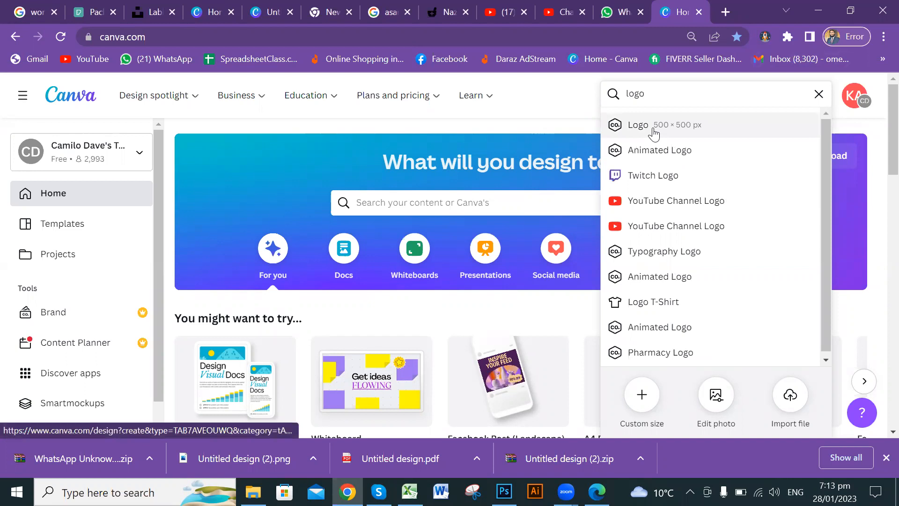
left_click(709, 126)
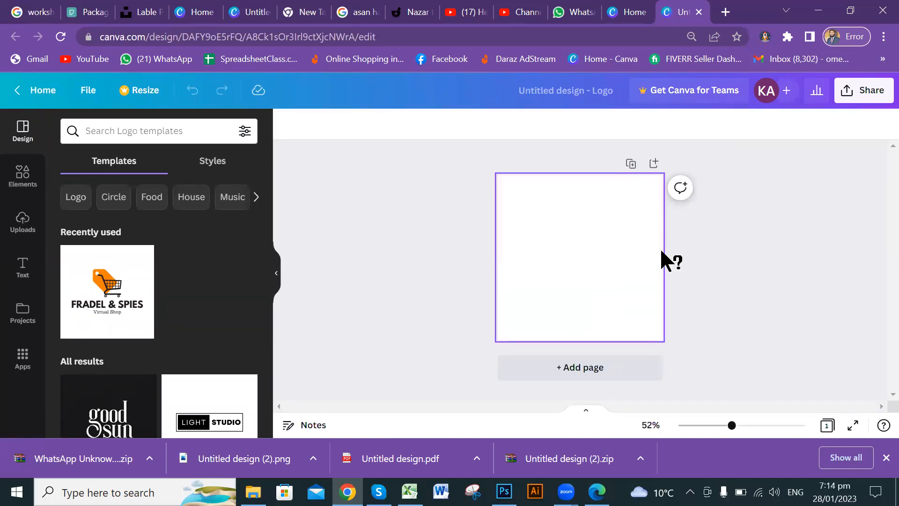
Browse the available logo templates to compare their styles and find suitable designs.
scroll(140, 297, "down", 1)
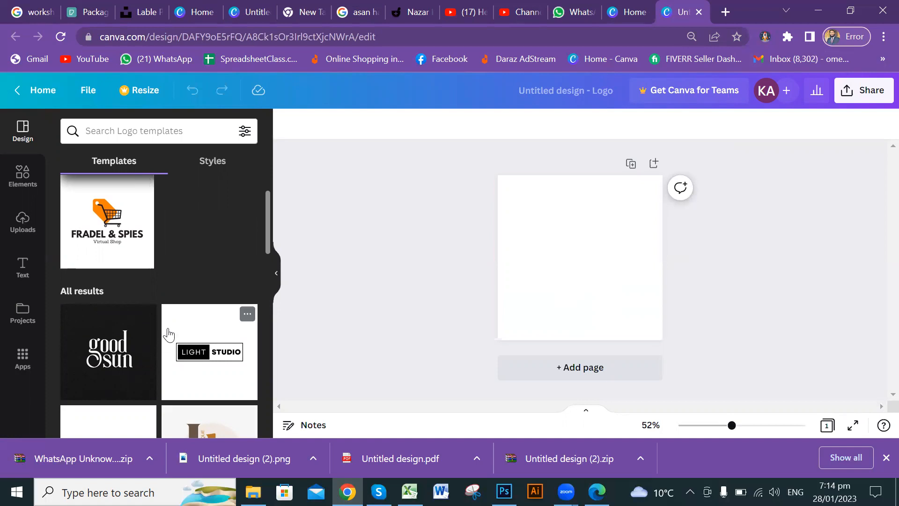
scroll(199, 315, "down", 1)
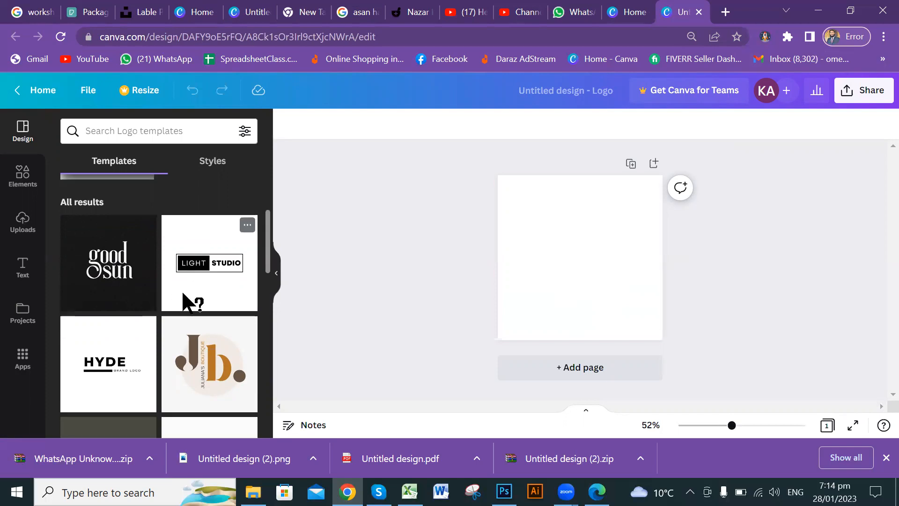
scroll(185, 300, "down", 3)
scroll(185, 297, "down", 2)
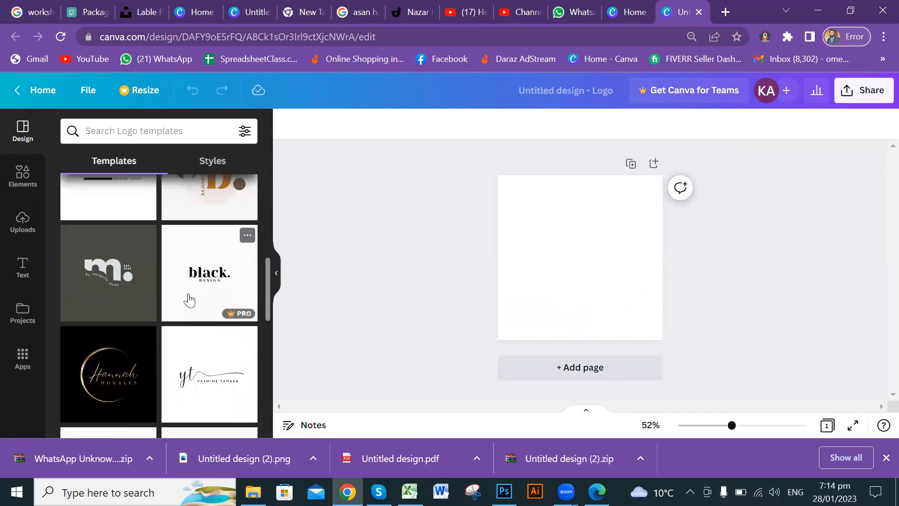
scroll(189, 299, "down", 2)
scroll(196, 297, "down", 2)
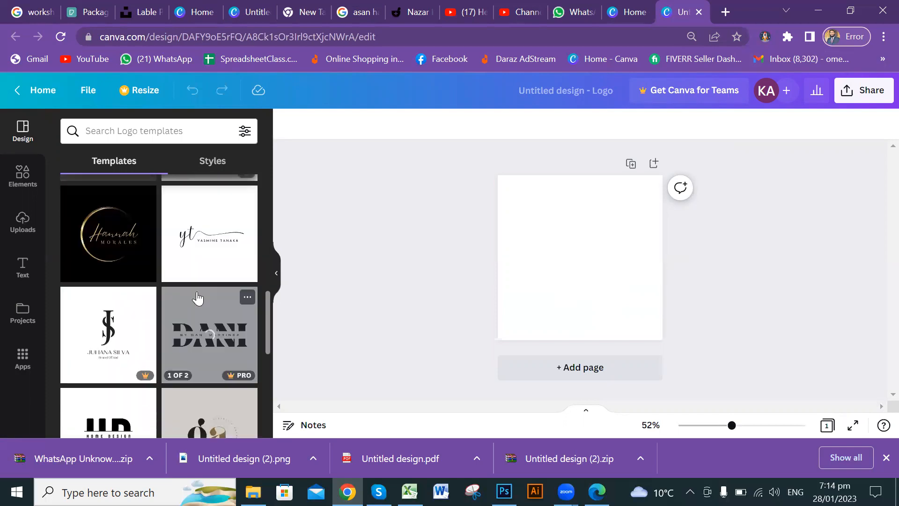
scroll(206, 283, "down", 2)
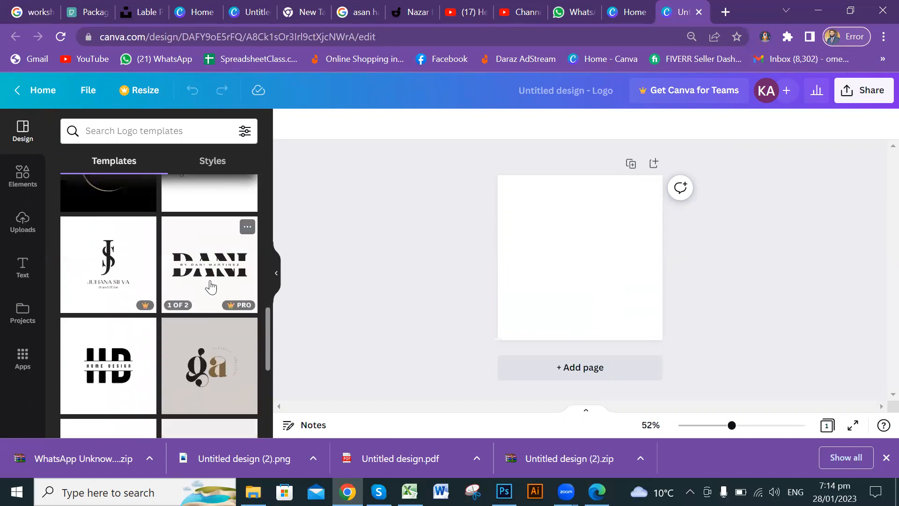
scroll(209, 293, "down", 2)
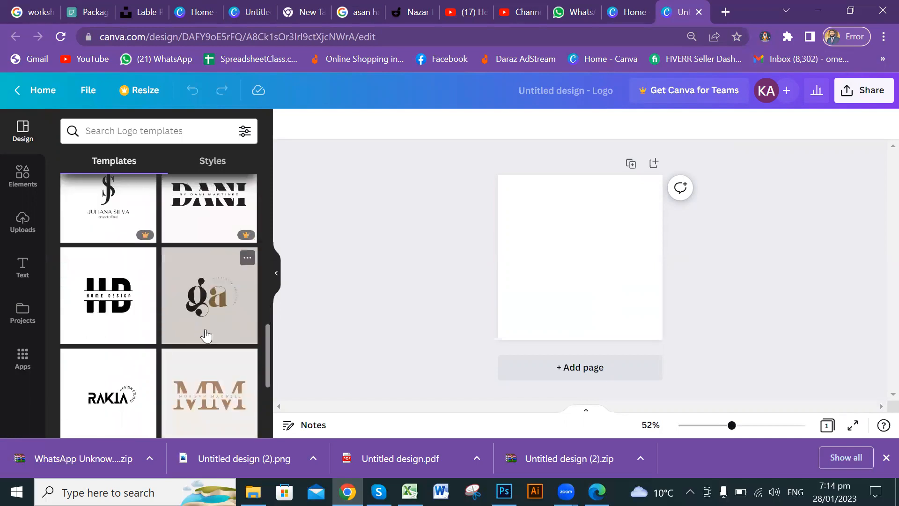
scroll(195, 323, "down", 2)
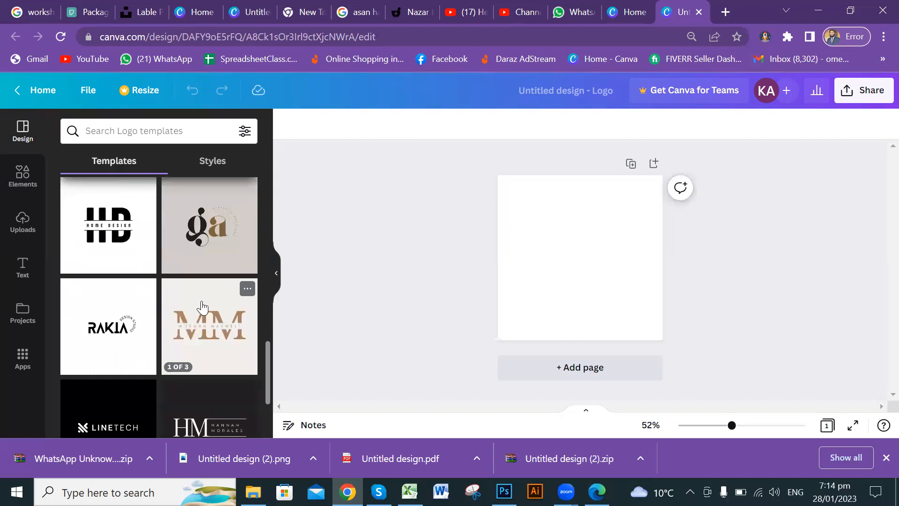
scroll(202, 308, "down", 2)
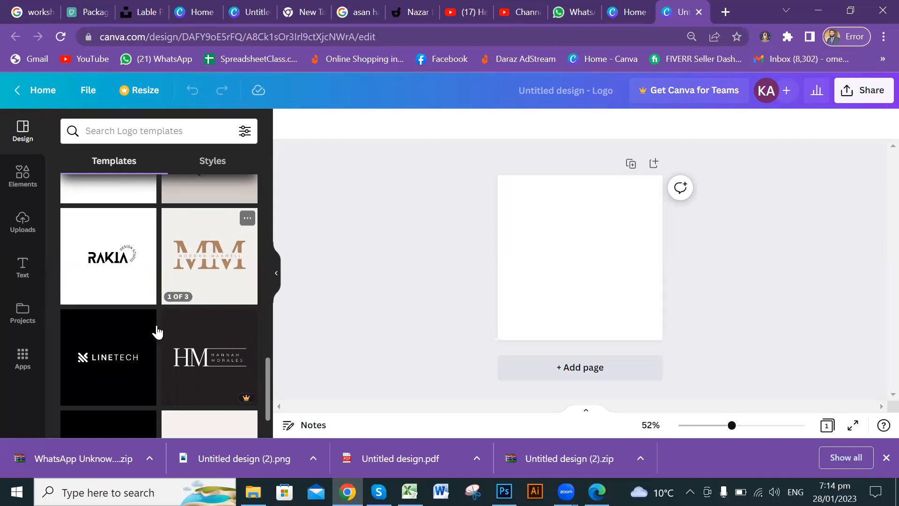
scroll(166, 333, "down", 3)
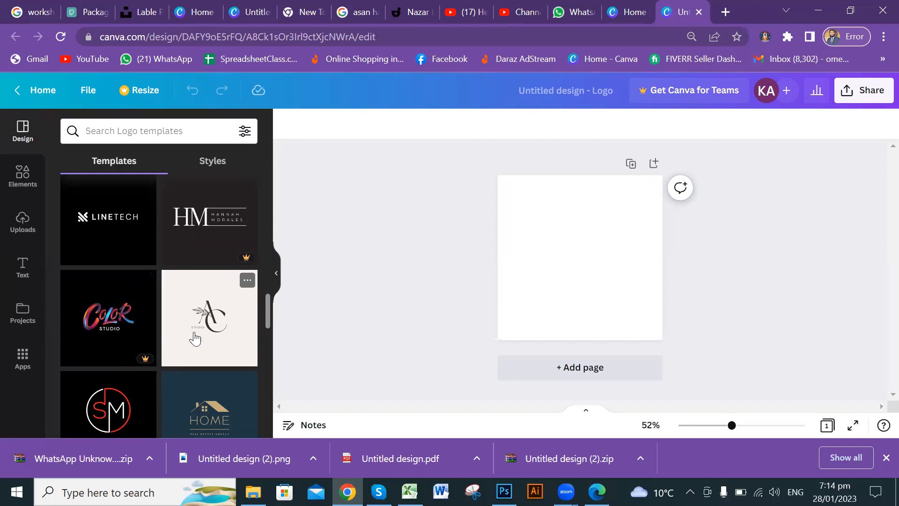
scroll(196, 336, "down", 2)
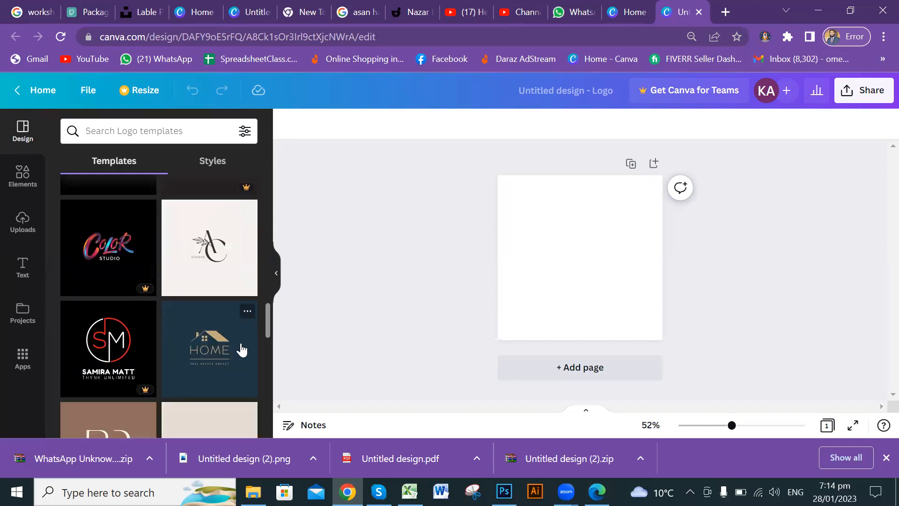
scroll(172, 307, "down", 2)
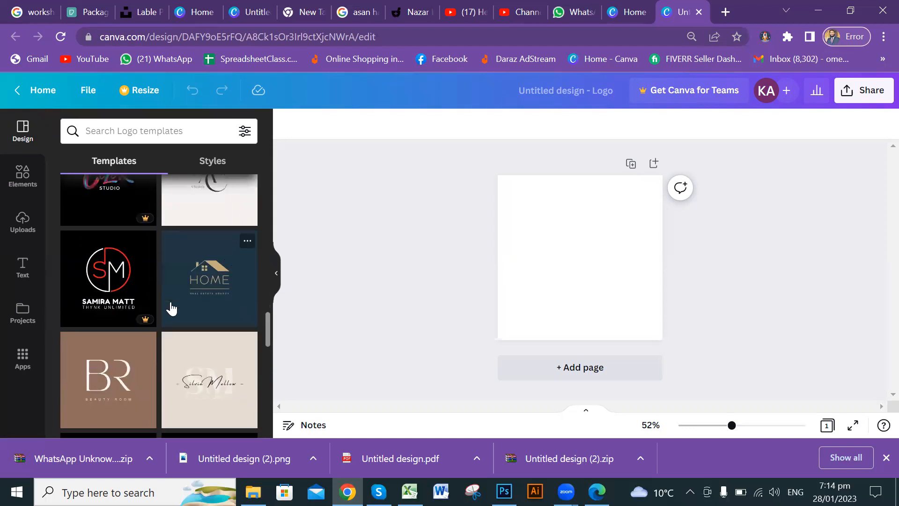
scroll(171, 307, "down", 2)
scroll(171, 307, "down", 2)
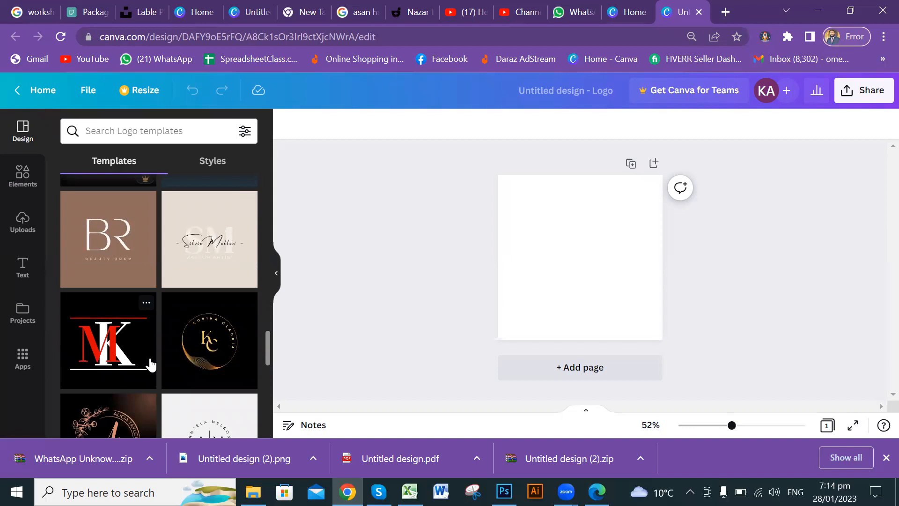
scroll(220, 299, "down", 2)
scroll(223, 300, "down", 2)
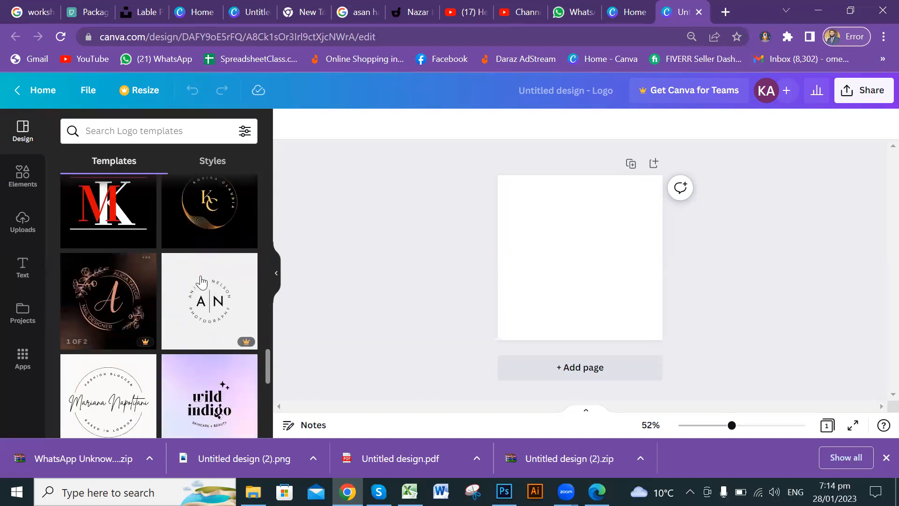
scroll(201, 282, "down", 4)
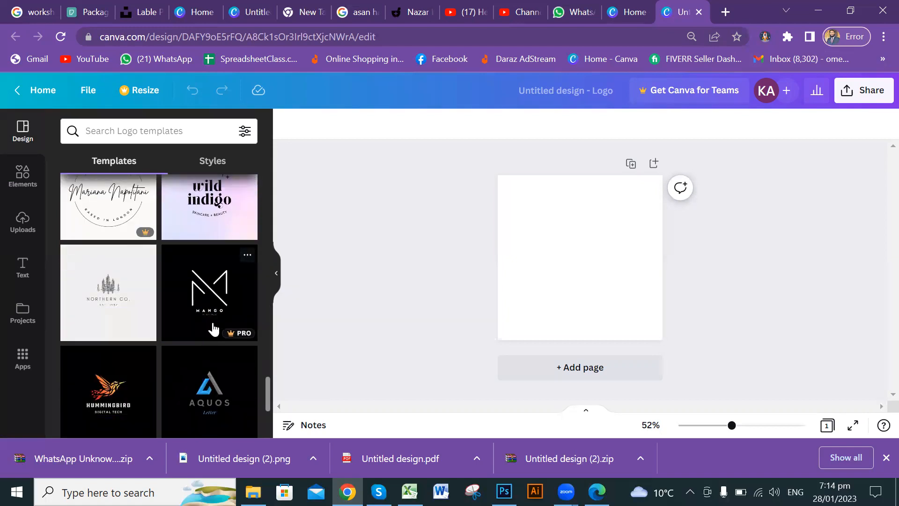
scroll(213, 329, "up", 4)
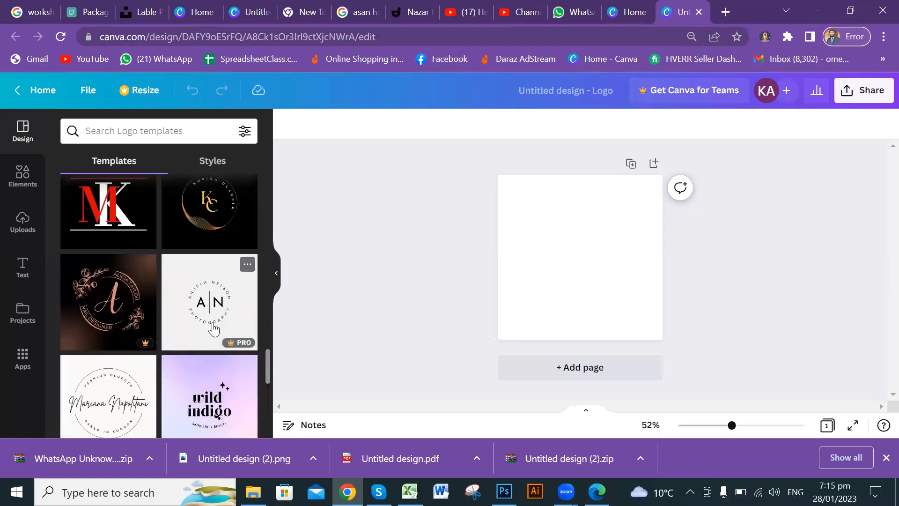
scroll(214, 329, "up", 5)
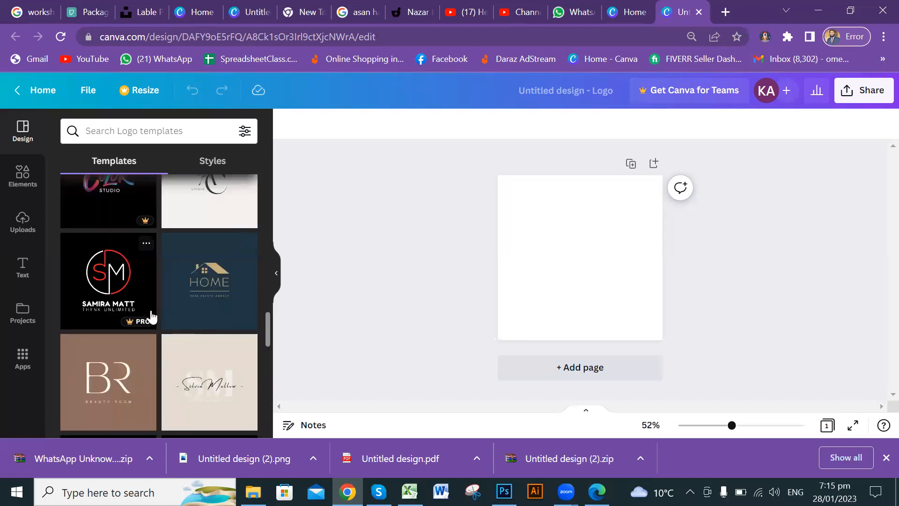
left_click(588, 259)
scroll(184, 280, "up", 1)
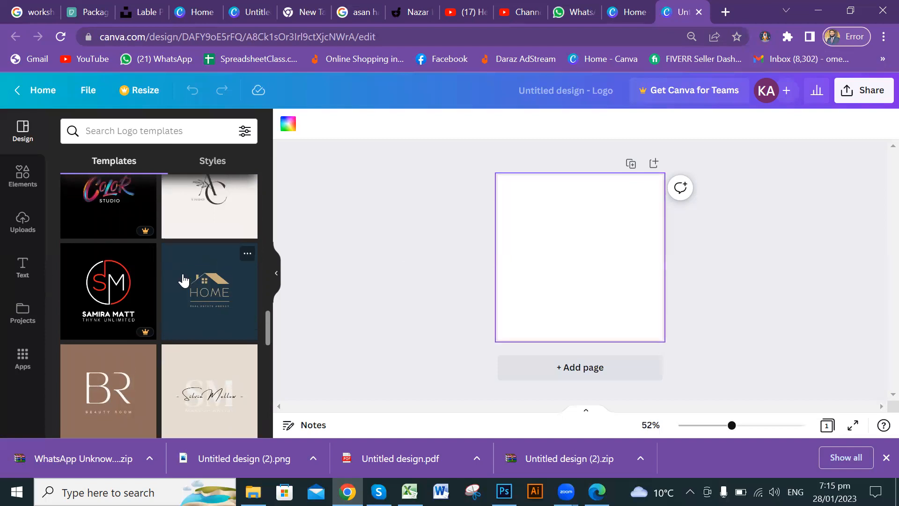
scroll(184, 280, "up", 6)
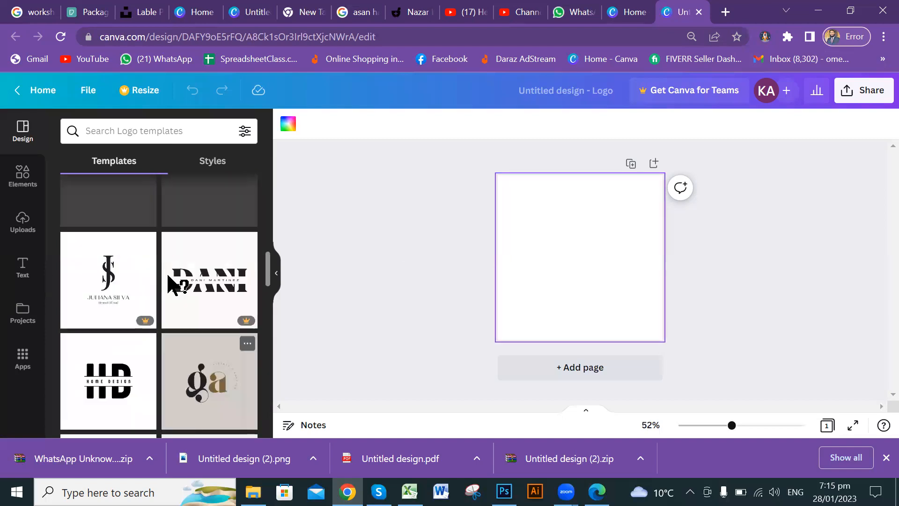
scroll(173, 279, "up", 1)
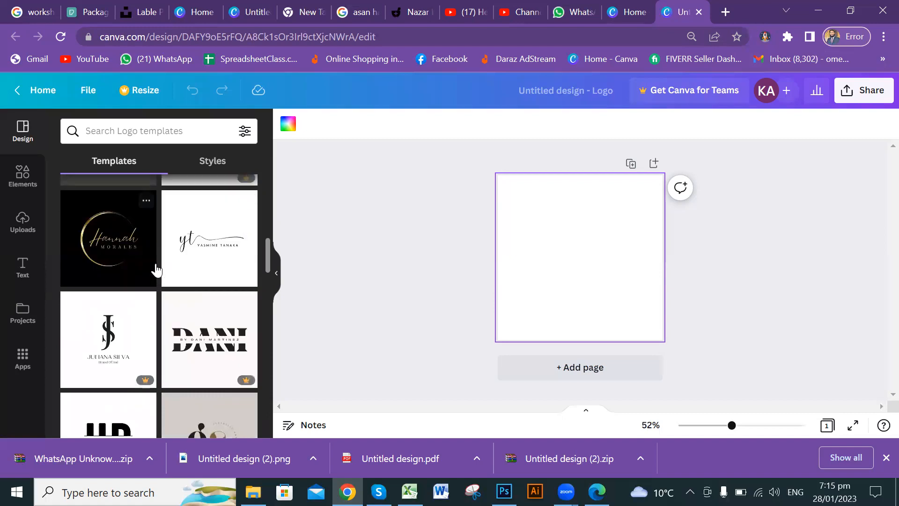
scroll(157, 271, "up", 2)
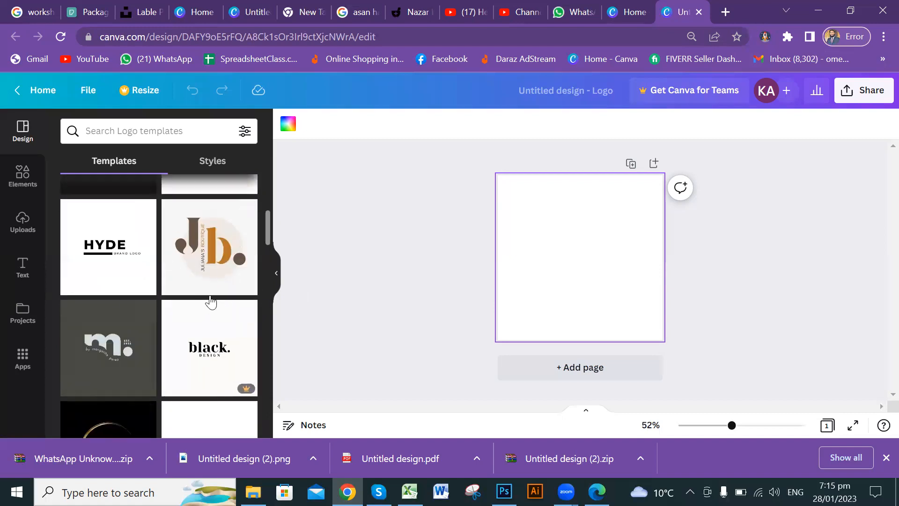
scroll(211, 301, "up", 5)
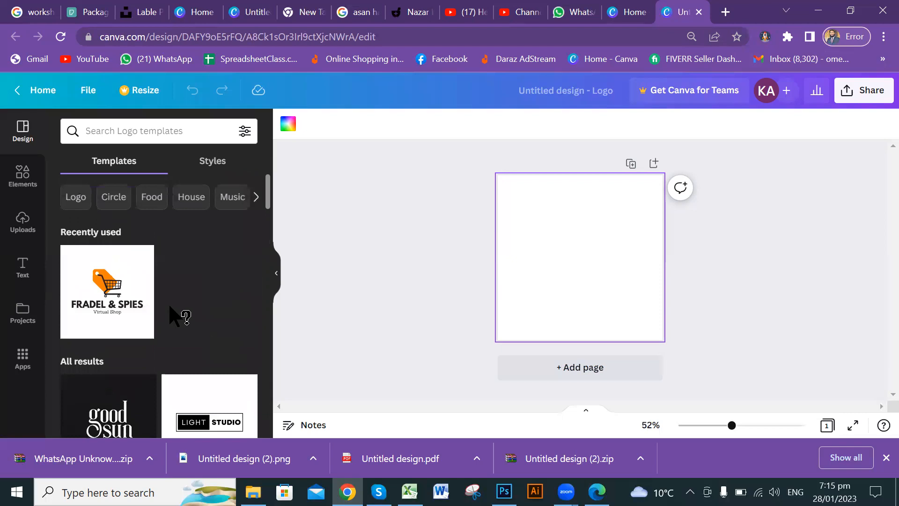
scroll(175, 316, "down", 3)
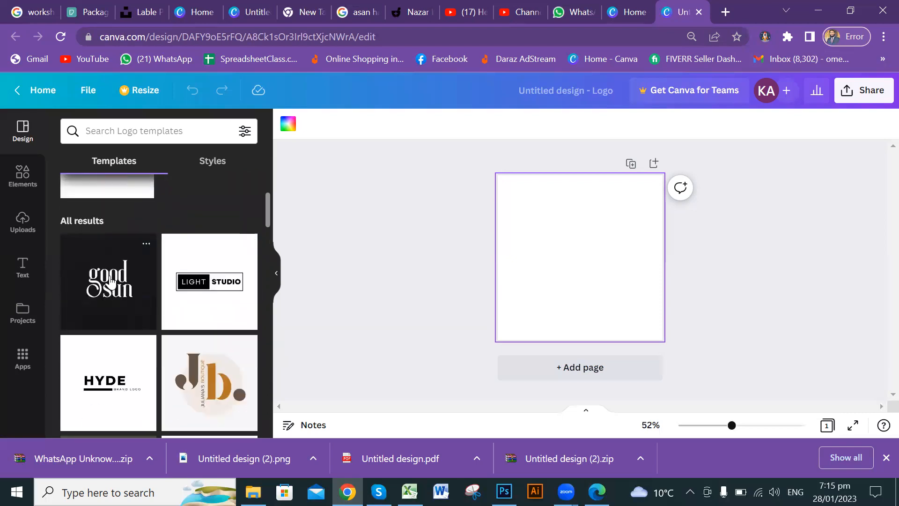
Add three blank pages to the logo design.
left_click(583, 368)
left_click(621, 376)
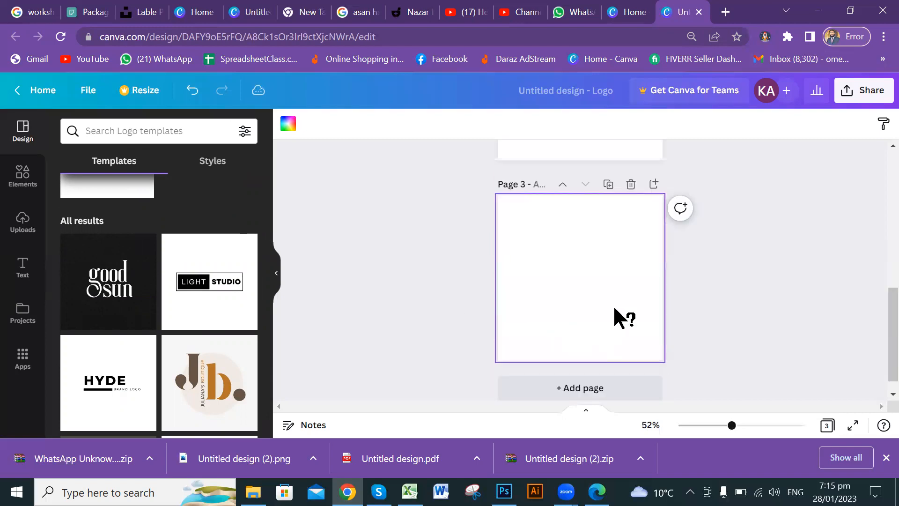
left_click(593, 371)
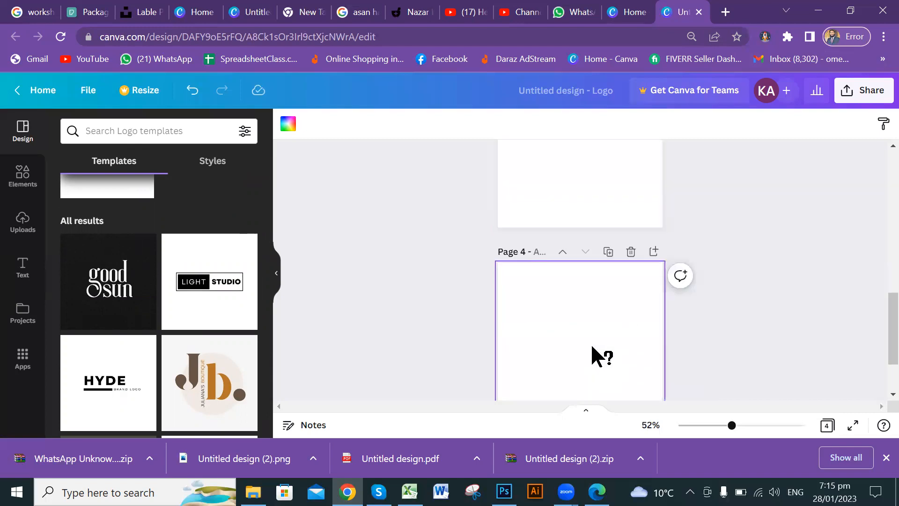
Apply the brown and orange "Jb." boutique logo template to page 1.
scroll(591, 342, "up", 10)
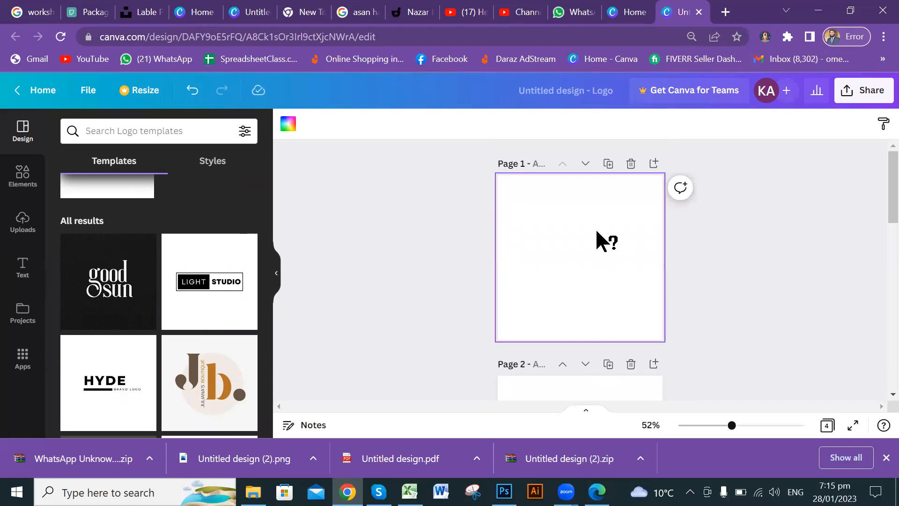
scroll(176, 290, "down", 2)
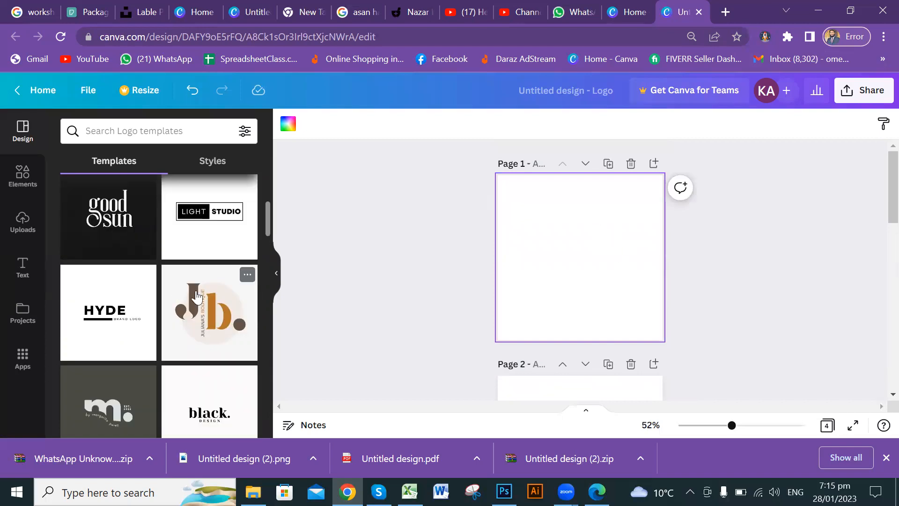
scroll(140, 315, "down", 2)
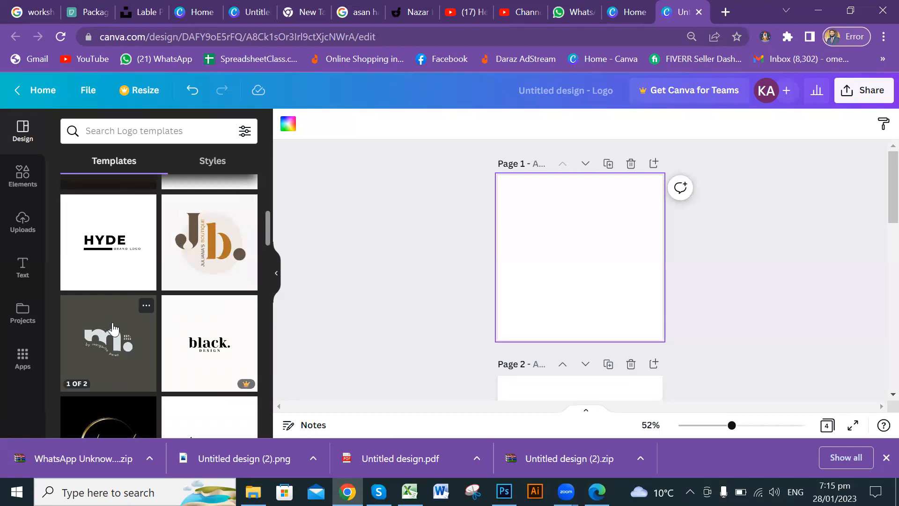
left_click(209, 243)
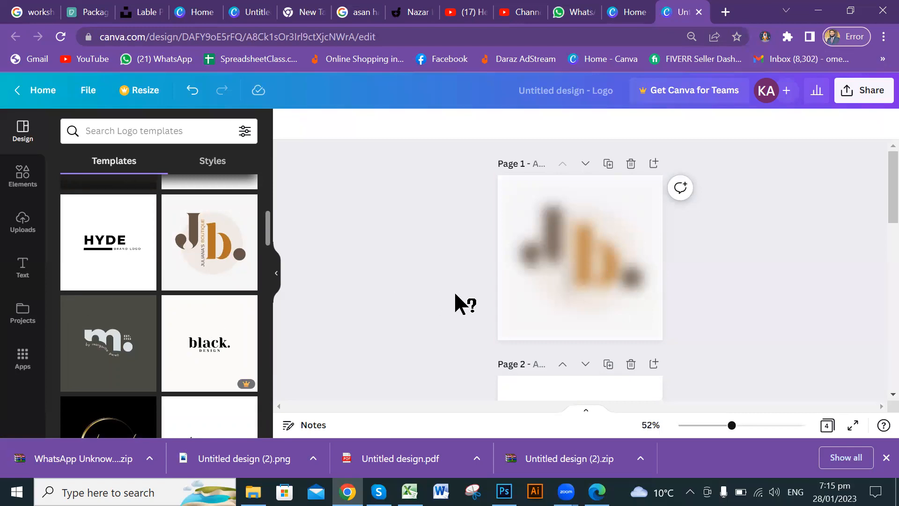
Apply the stacked version of the black and white LINETECH logo template to page 2.
left_click(543, 318)
scroll(707, 321, "down", 1)
scroll(602, 321, "down", 1)
left_click(602, 321)
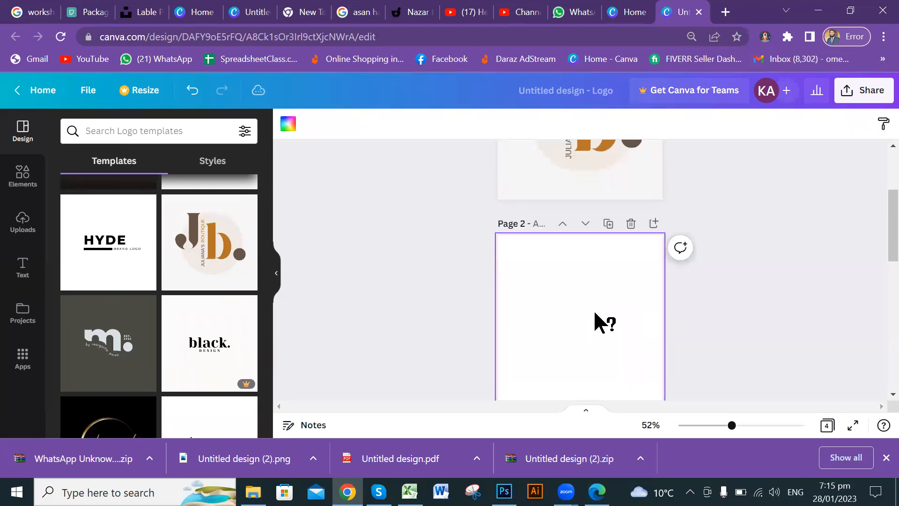
scroll(209, 342, "down", 1)
scroll(209, 342, "down", 2)
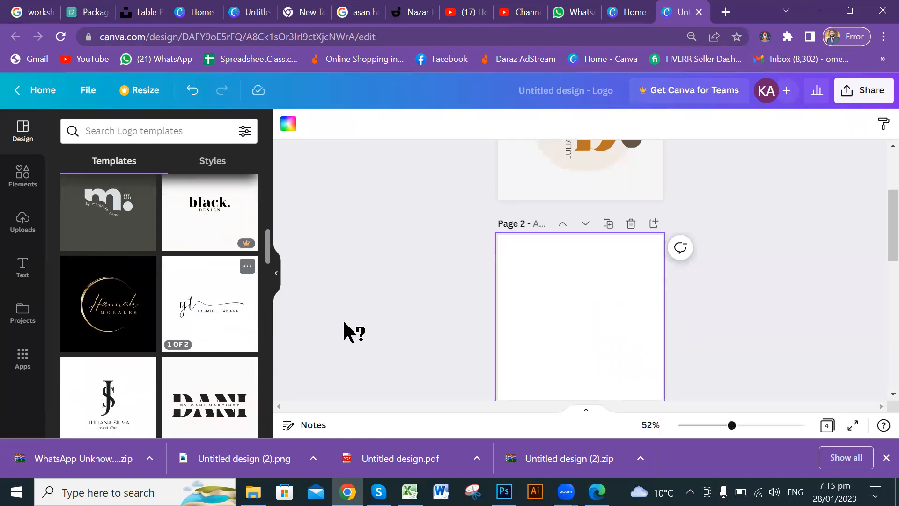
scroll(131, 344, "down", 1)
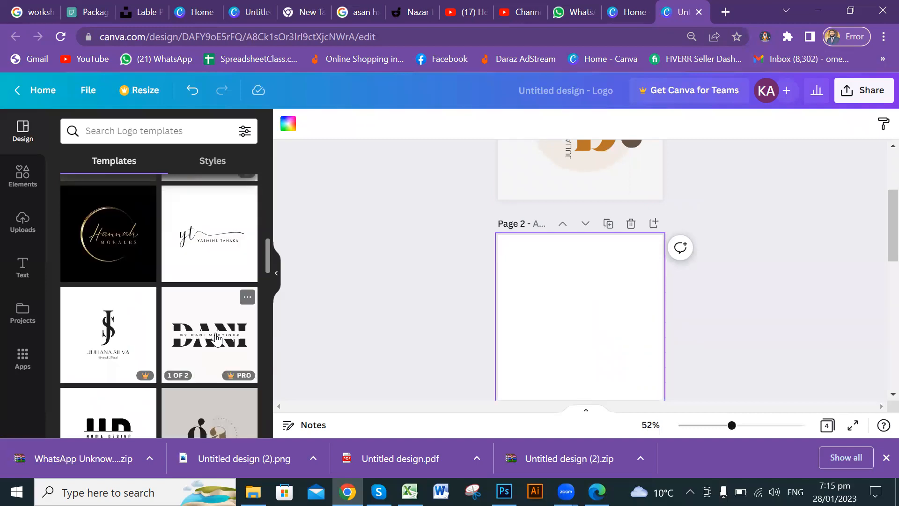
scroll(216, 338, "down", 1)
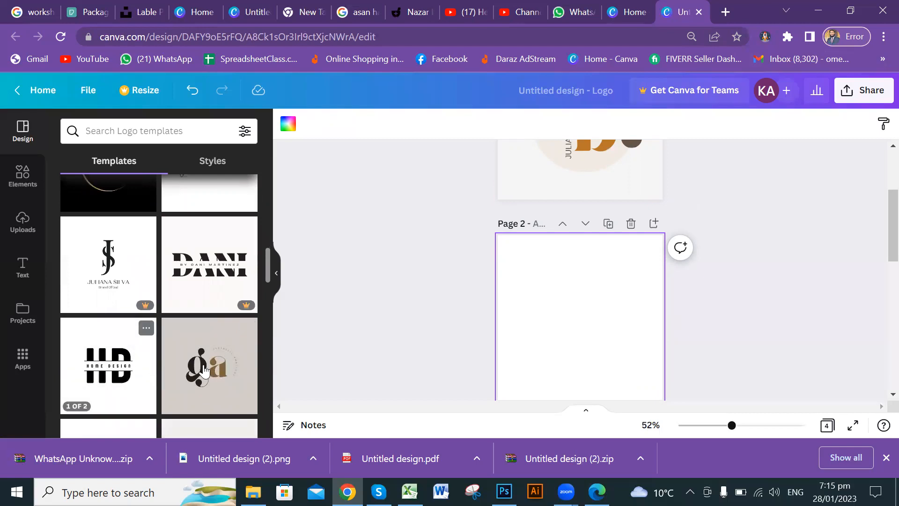
scroll(206, 370, "down", 1)
scroll(221, 334, "down", 1)
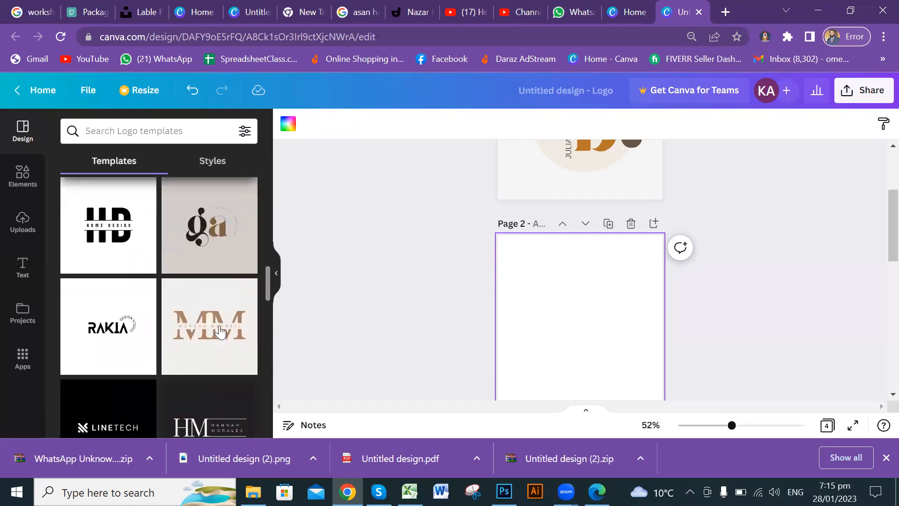
scroll(112, 357, "down", 1)
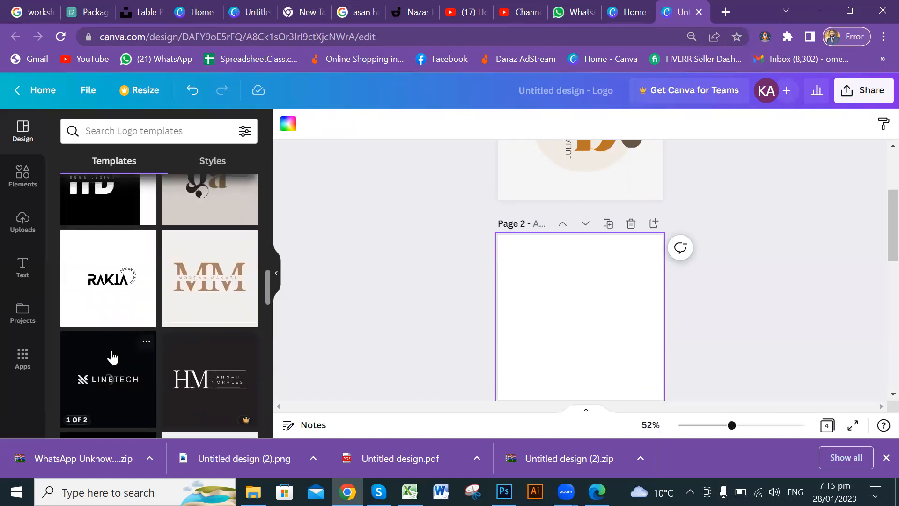
scroll(112, 357, "down", 1)
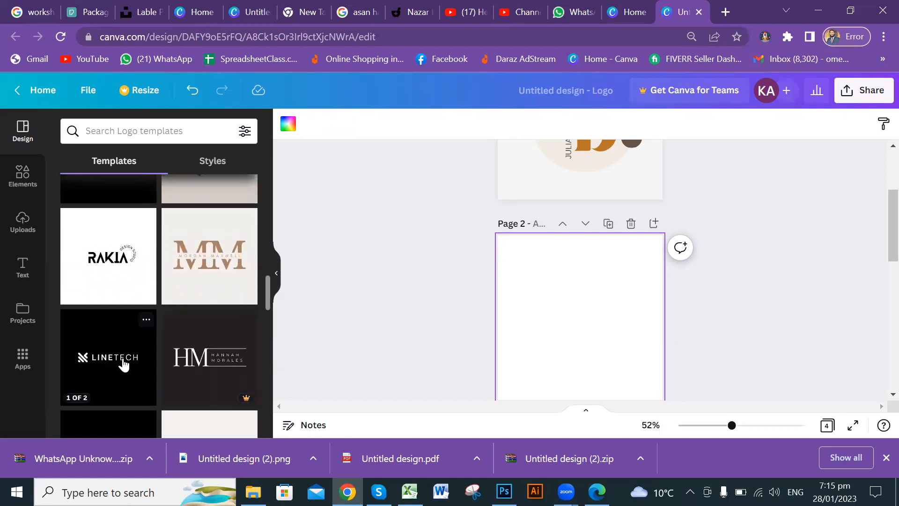
left_click(134, 361)
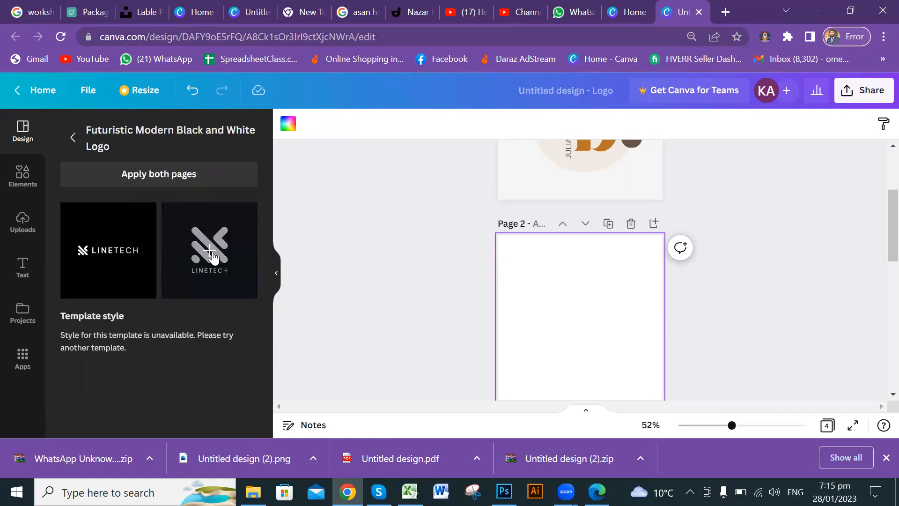
left_click(211, 255)
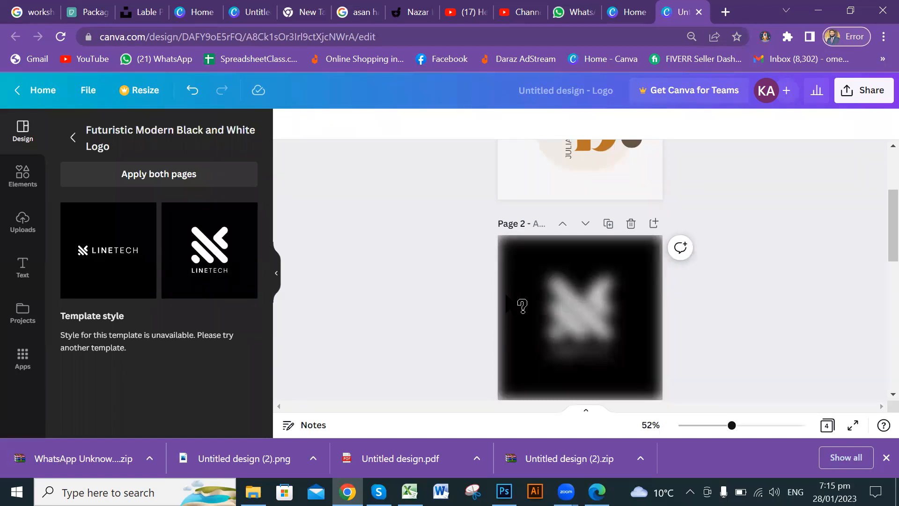
Apply the dark blue and gold HOME real estate agency logo template to page 3.
scroll(506, 295, "down", 4)
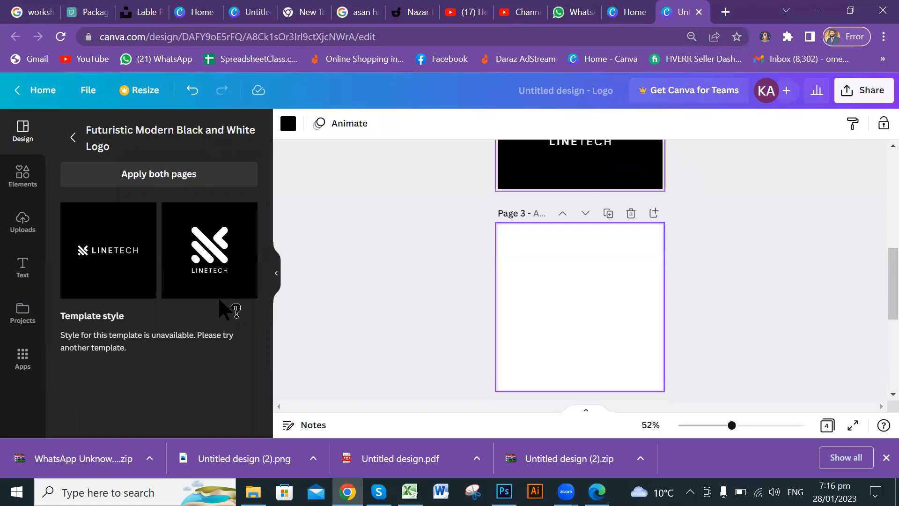
left_click(112, 230)
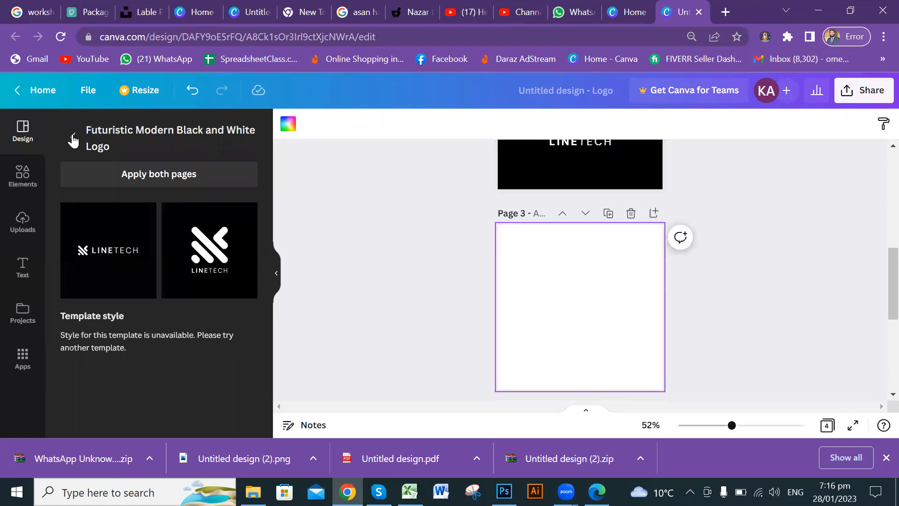
scroll(185, 298, "down", 3)
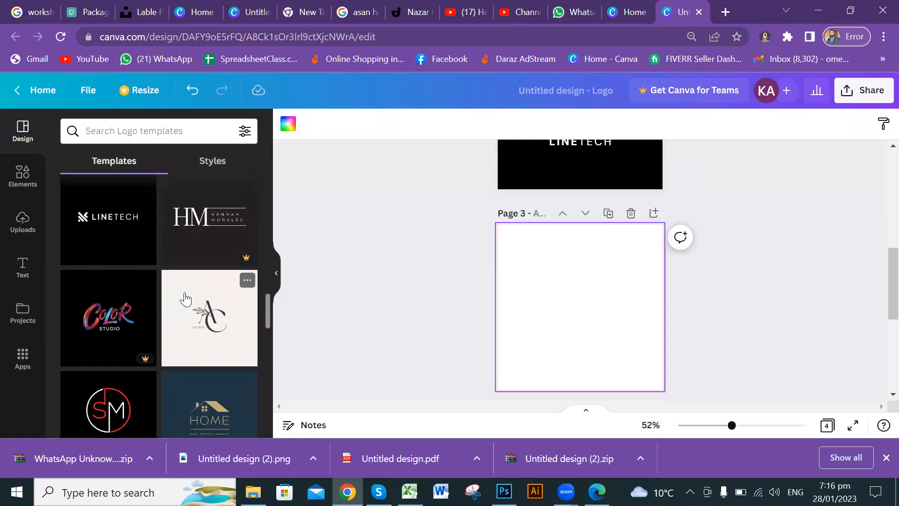
scroll(185, 297, "down", 1)
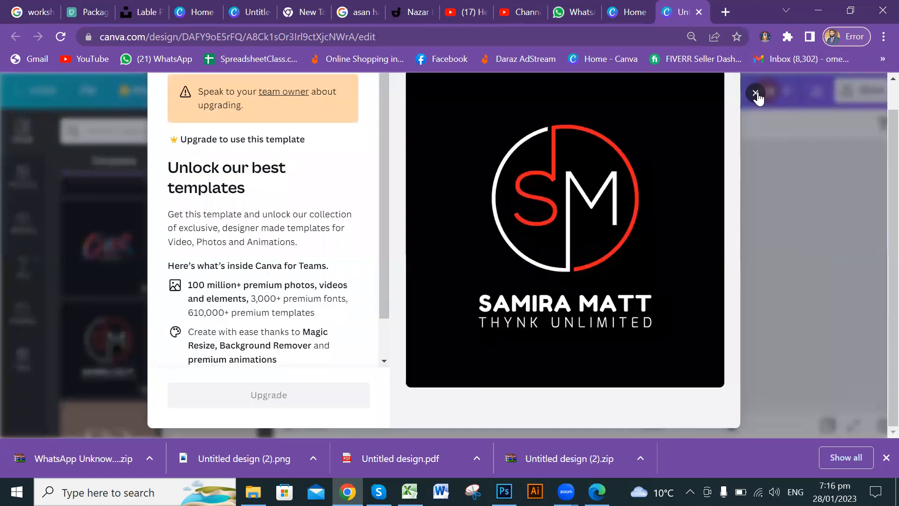
left_click(755, 94)
scroll(136, 381, "down", 2)
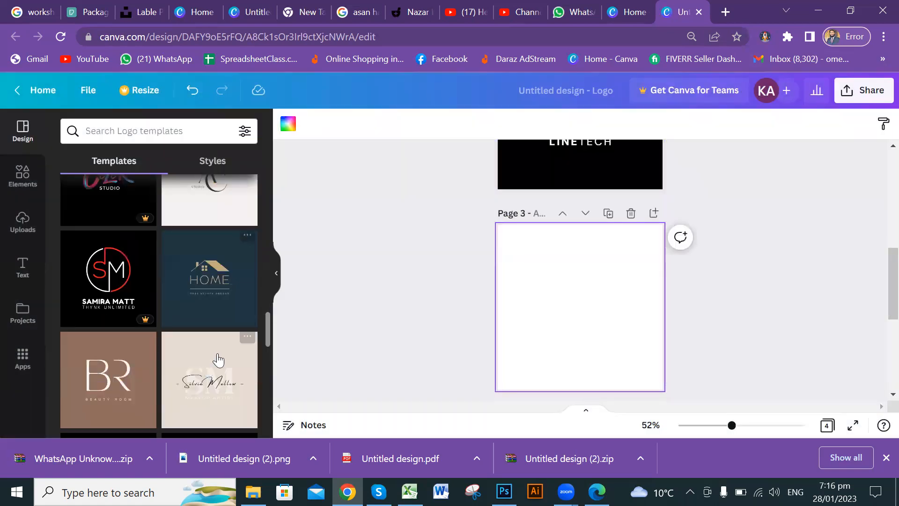
left_click(221, 279)
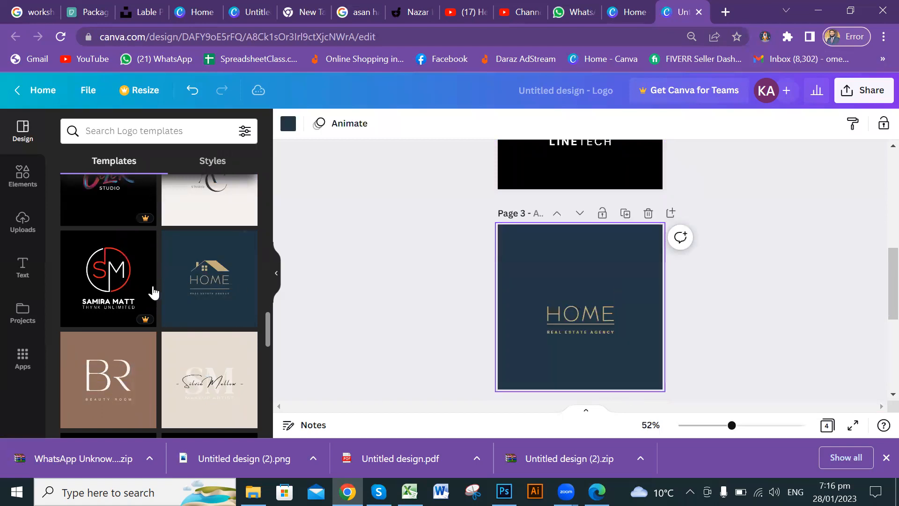
Apply the red and white MK logo template with the black background to page 4.
scroll(206, 297, "down", 2)
scroll(225, 293, "down", 2)
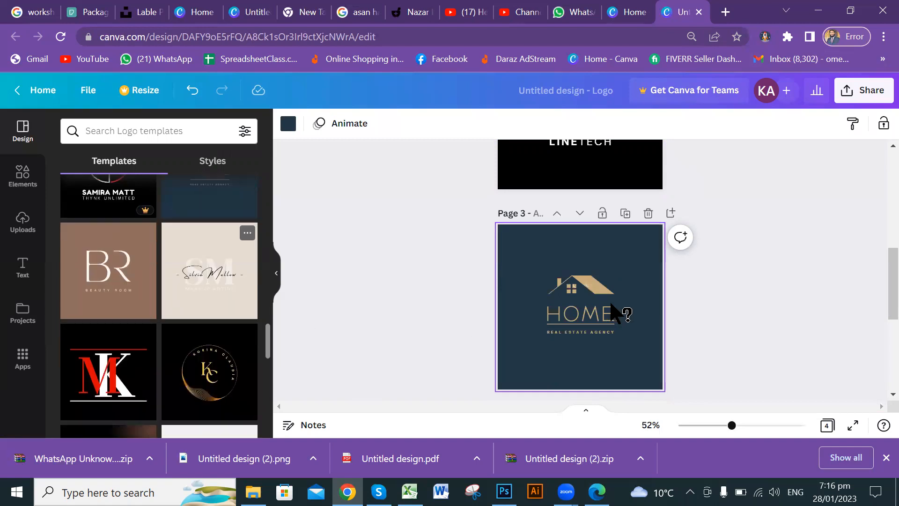
scroll(608, 304, "down", 3)
left_click(575, 350)
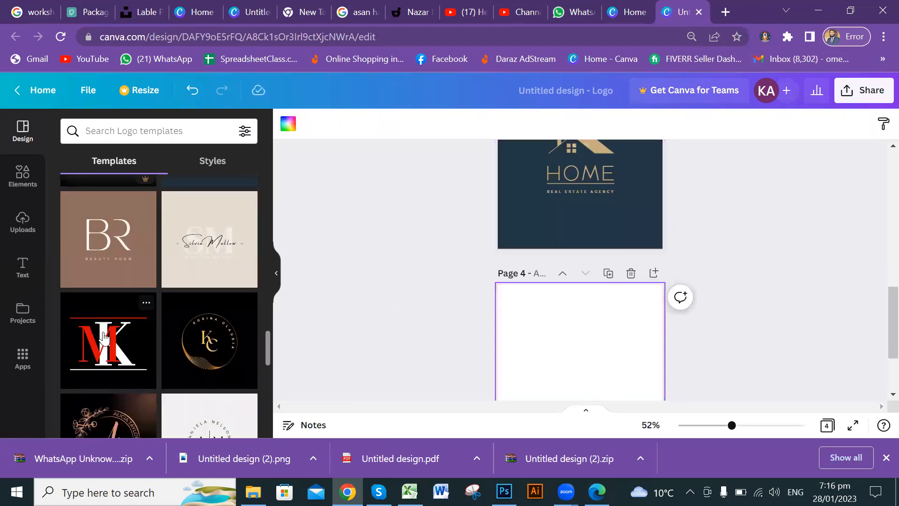
left_click(71, 323)
scroll(721, 308, "down", 2)
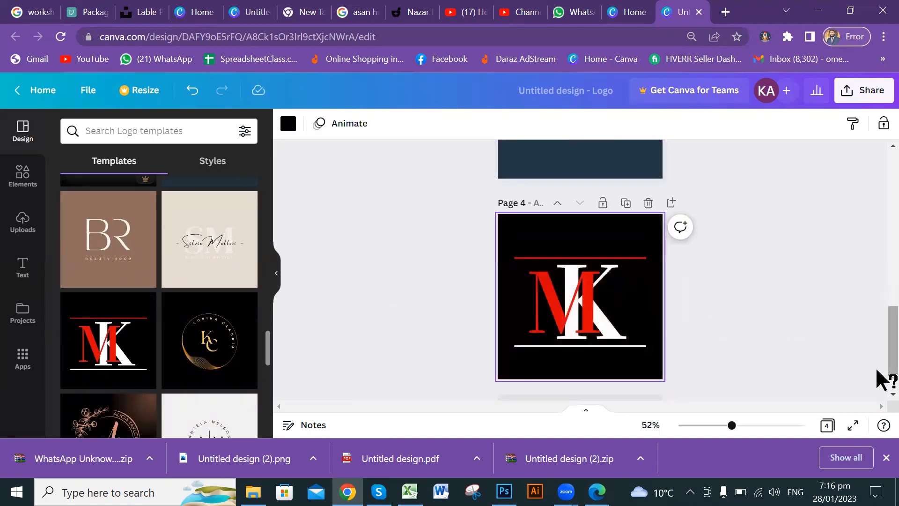
mouse_move(876, 370)
left_mouse_down()
mouse_move(877, 175)
mouse_move(882, 360)
left_mouse_up()
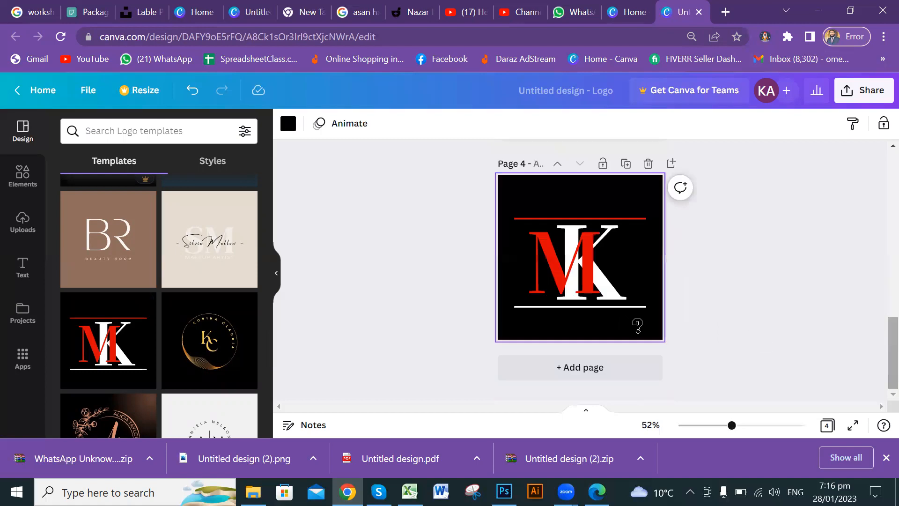
left_click(793, 259)
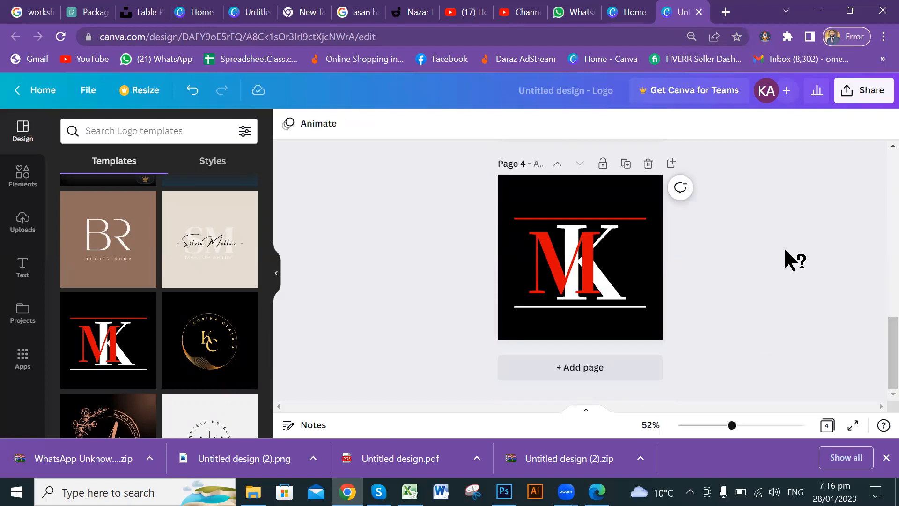
Try to shift the red letter M within the MK logo on page 4.
scroll(785, 250, "up", 2)
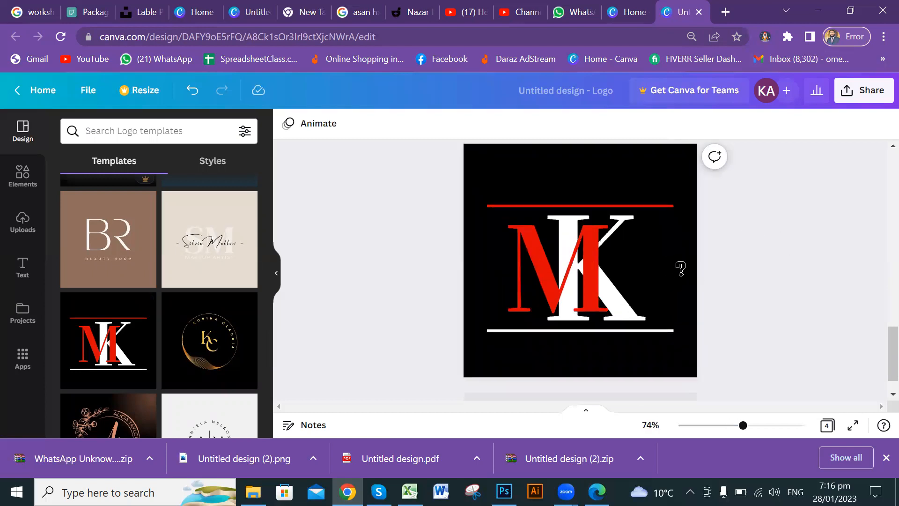
scroll(680, 268, "up", 3)
scroll(768, 281, "down", 2)
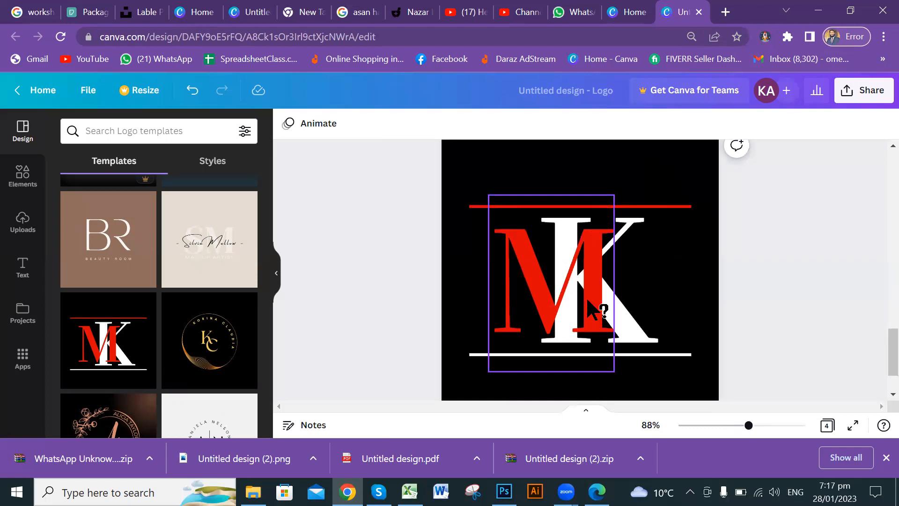
left_click_drag(594, 273, 612, 293)
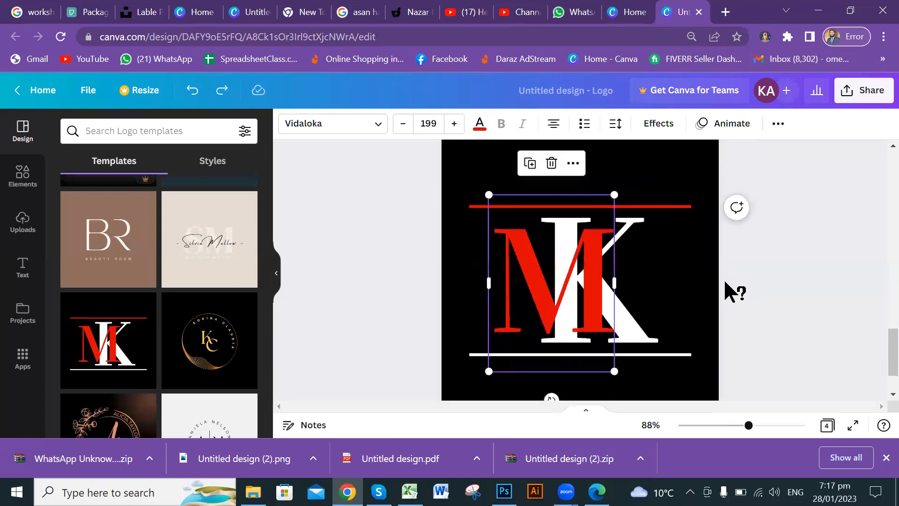
Move the white icon on page 2 slightly upward, keeping it centred above the LINETECH text.
scroll(723, 278, "up", 6)
scroll(723, 291, "up", 3)
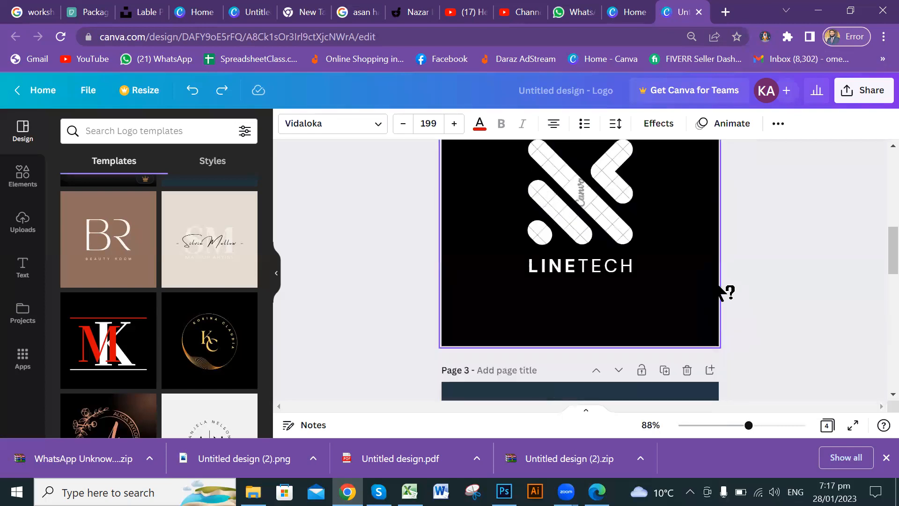
scroll(723, 291, "up", 2)
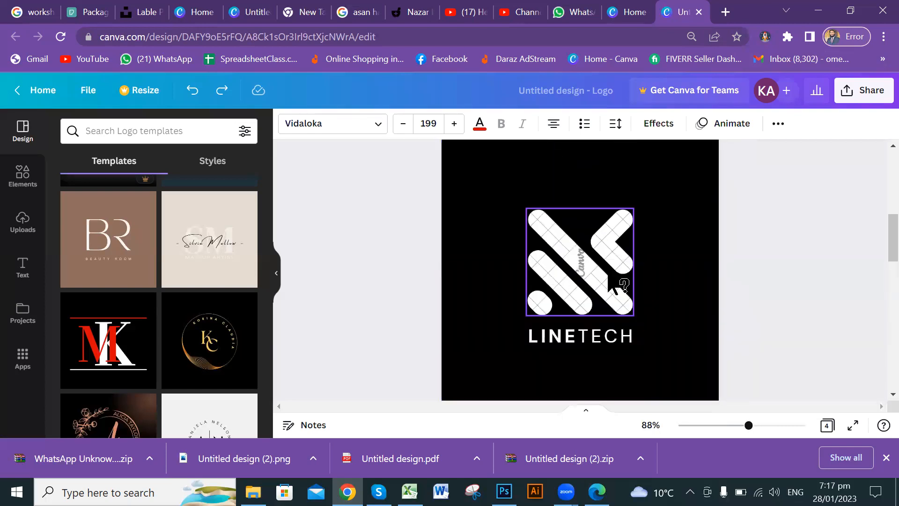
mouse_move(613, 284)
left_mouse_down()
mouse_move(588, 285)
mouse_move(626, 257)
mouse_move(627, 271)
mouse_move(564, 264)
mouse_move(606, 263)
mouse_move(608, 271)
left_mouse_up()
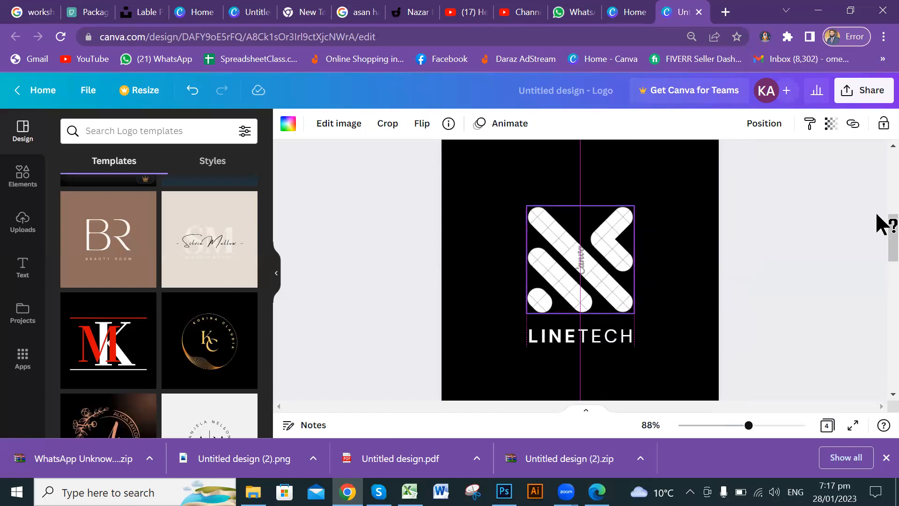
Move the brown letter J on page 1 slightly down and to the left, away from the vertical boutique text.
scroll(878, 225, "up", 7)
scroll(878, 208, "down", 5)
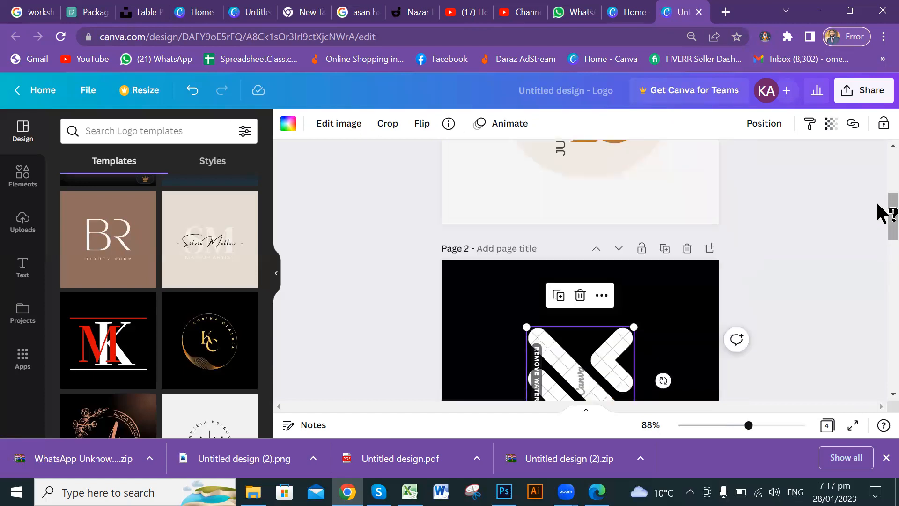
left_click_drag(878, 205, 877, 162)
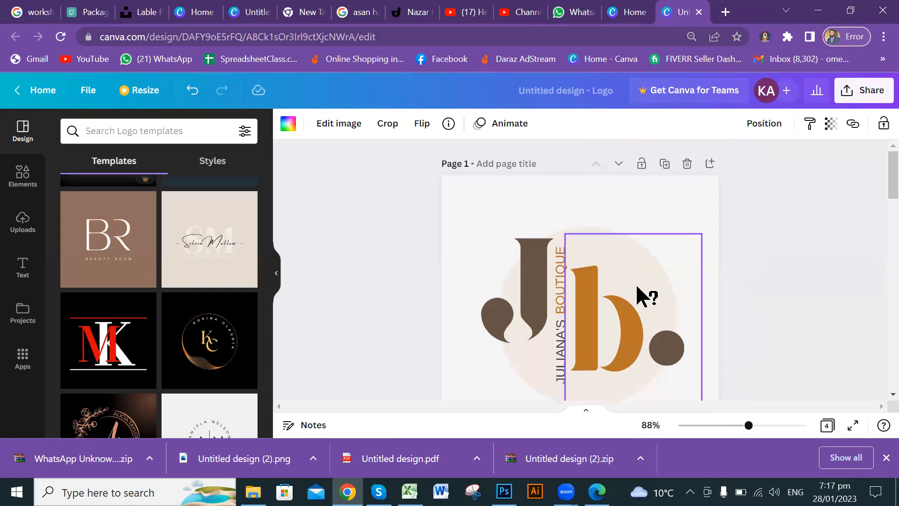
scroll(779, 267, "down", 2)
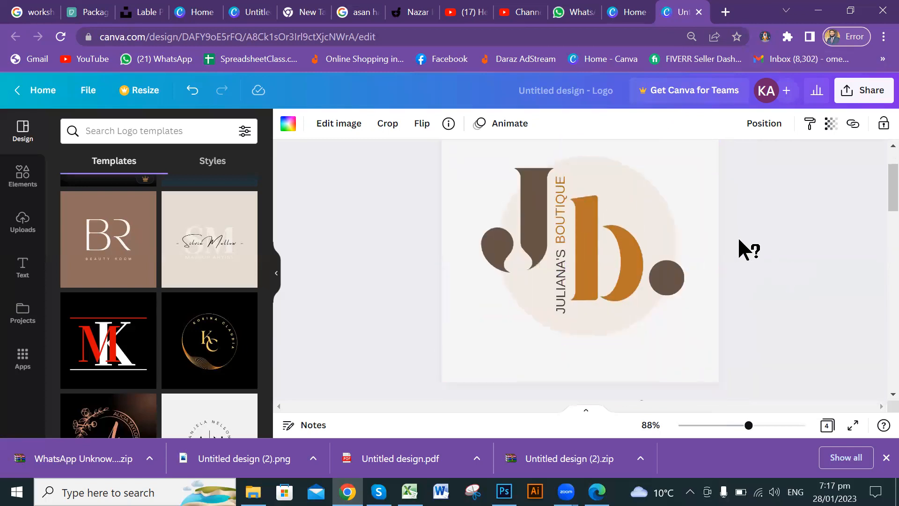
left_click_drag(547, 224, 511, 243)
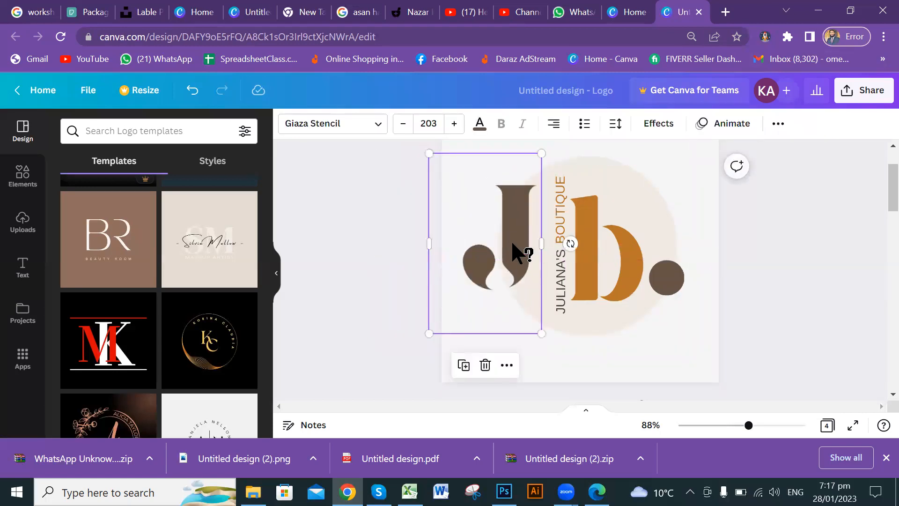
Replace the brown letter J with "L" and the orange letter b with "M" in the page 1 logo.
double_click(527, 282)
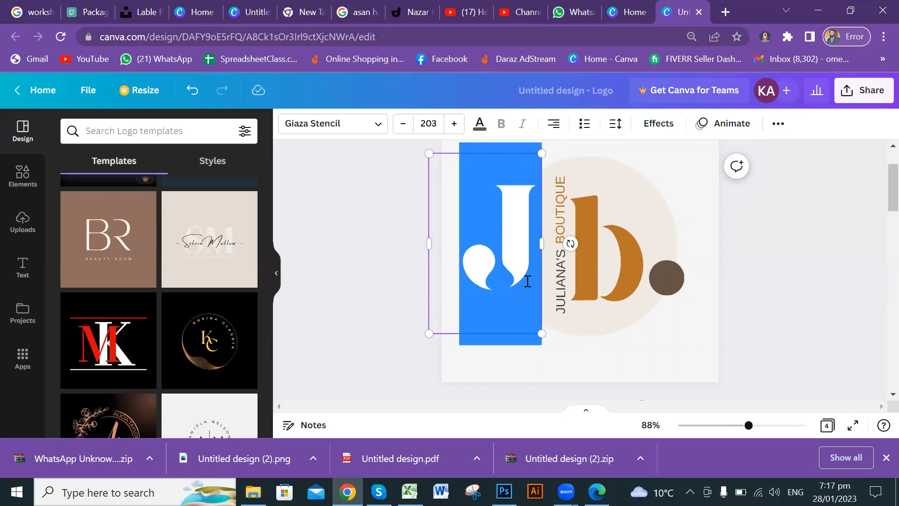
type("L")
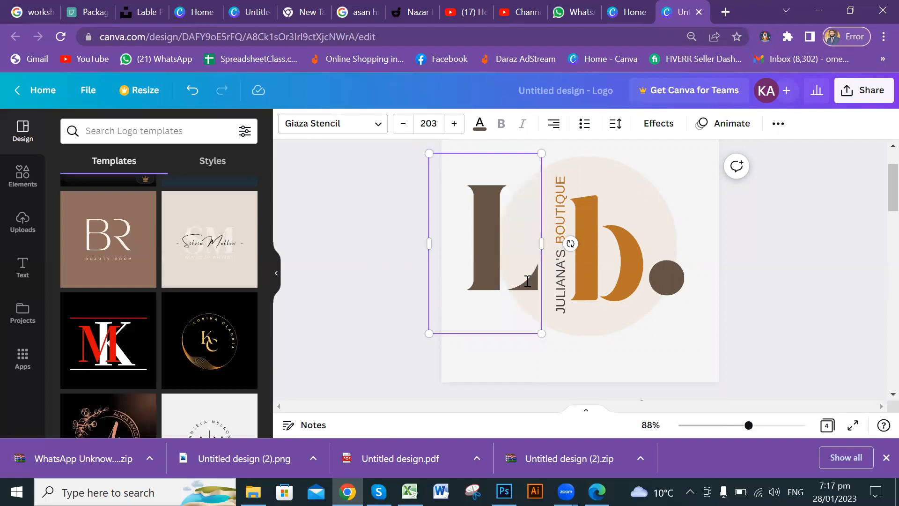
double_click(603, 266)
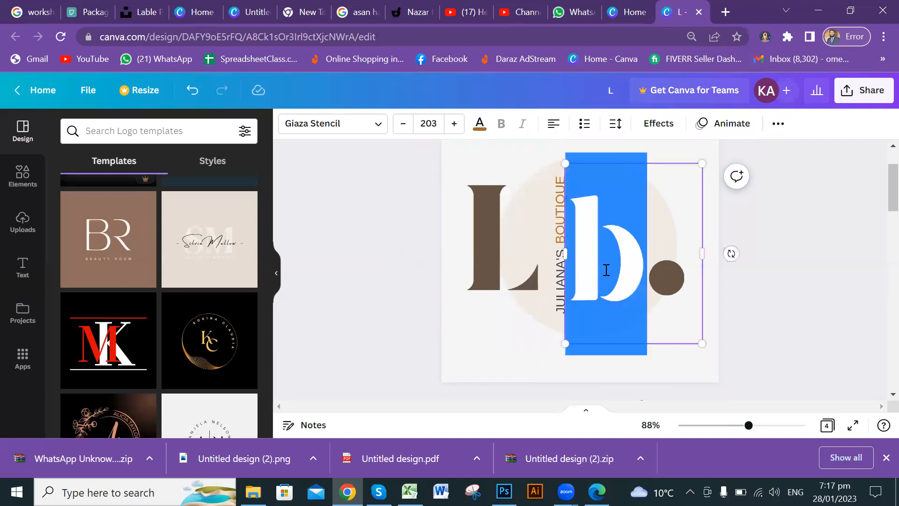
type("M")
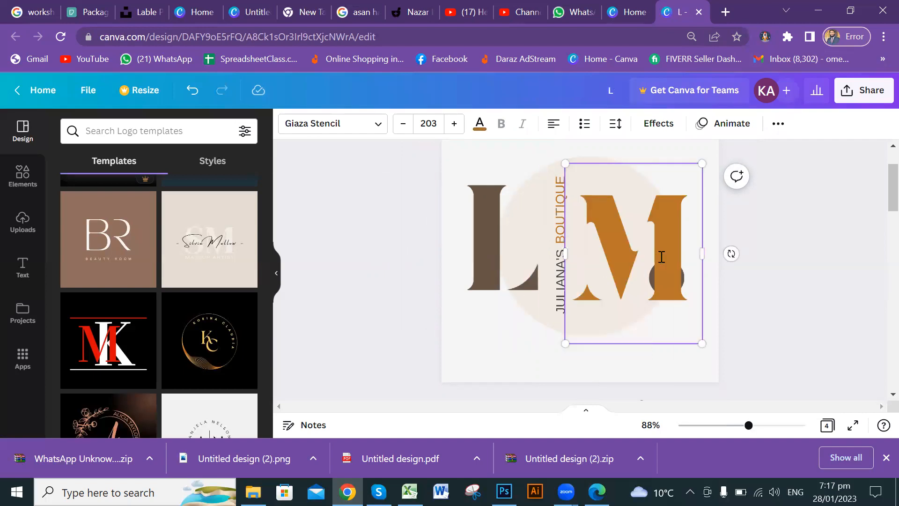
Move the orange letter M on page 1 slightly right and down, away from the vertical boutique text.
left_click(800, 260)
mouse_move(600, 262)
left_mouse_down()
mouse_move(657, 325)
mouse_move(597, 343)
mouse_move(605, 262)
left_mouse_up()
key("ctrl+z")
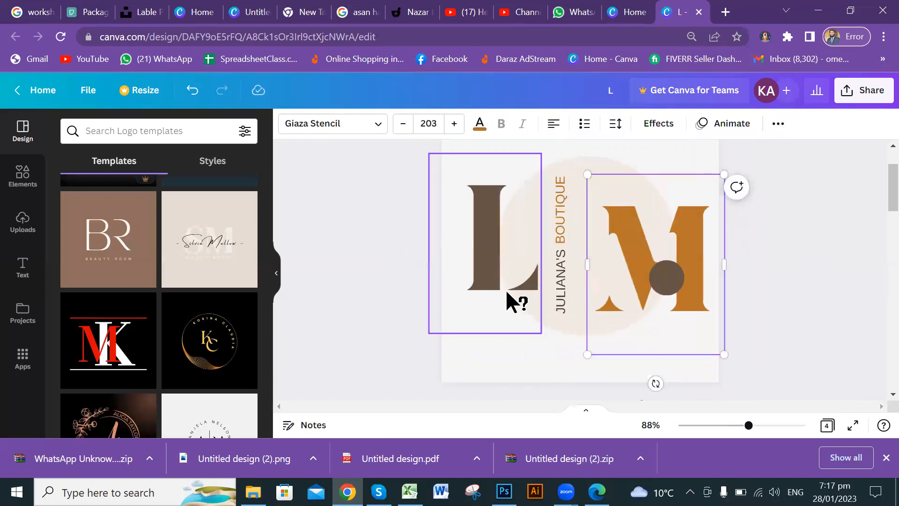
Move the orange M and brown L on page 1 closer together so they overlap inside the beige circle.
left_click_drag(637, 244, 605, 232)
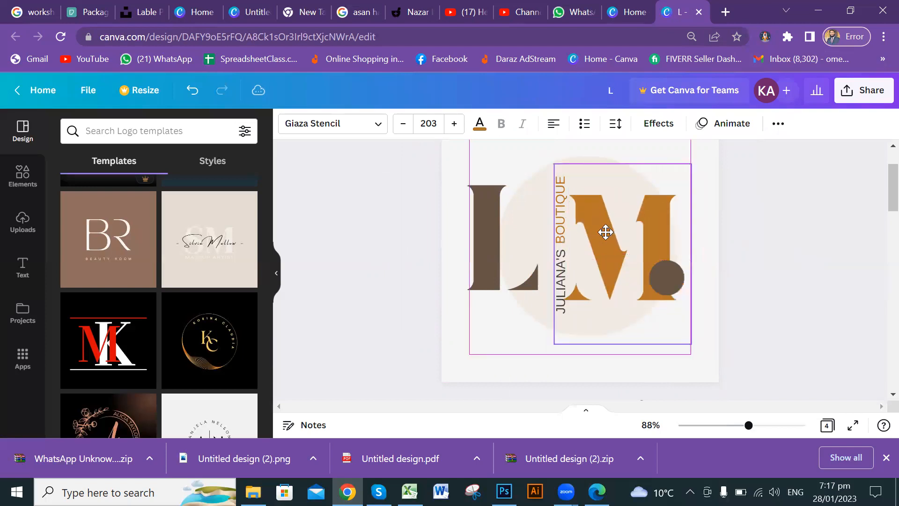
left_click_drag(496, 250, 539, 232)
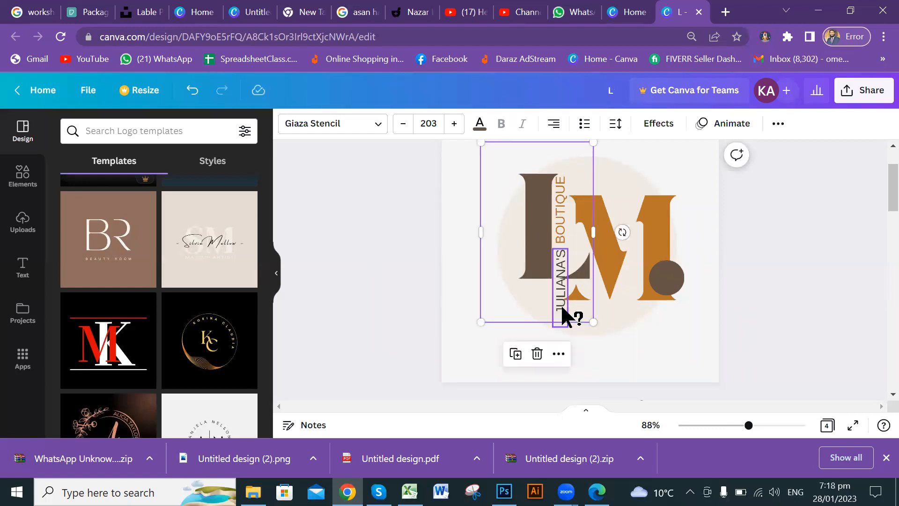
Replace the vertical text "JULIANA'S" with "LEAP" and "BOUTIQUE" with "MINDS" in the page 1 logo.
double_click(561, 275)
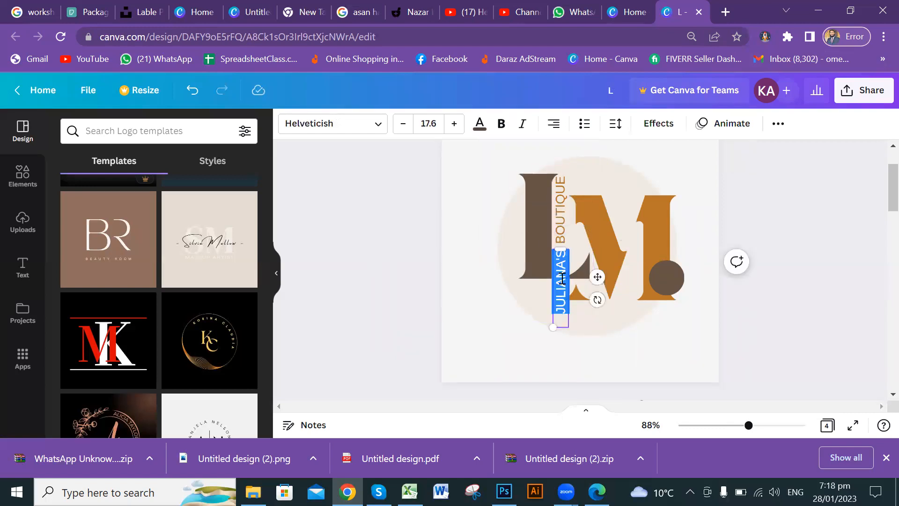
type("LEAP")
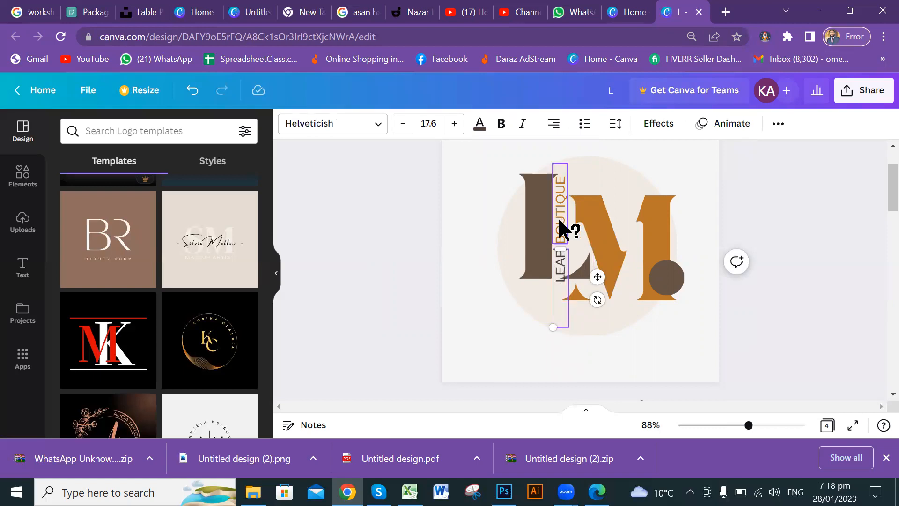
double_click(559, 219)
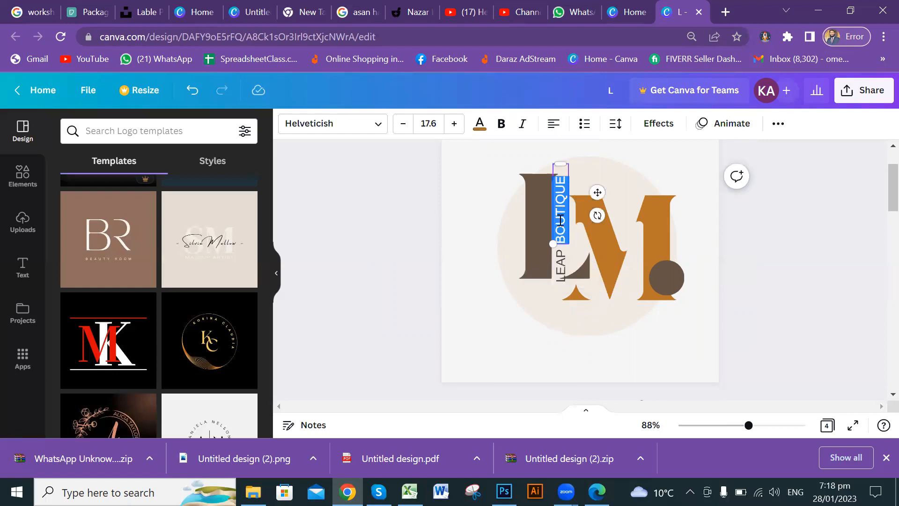
type("MINDS")
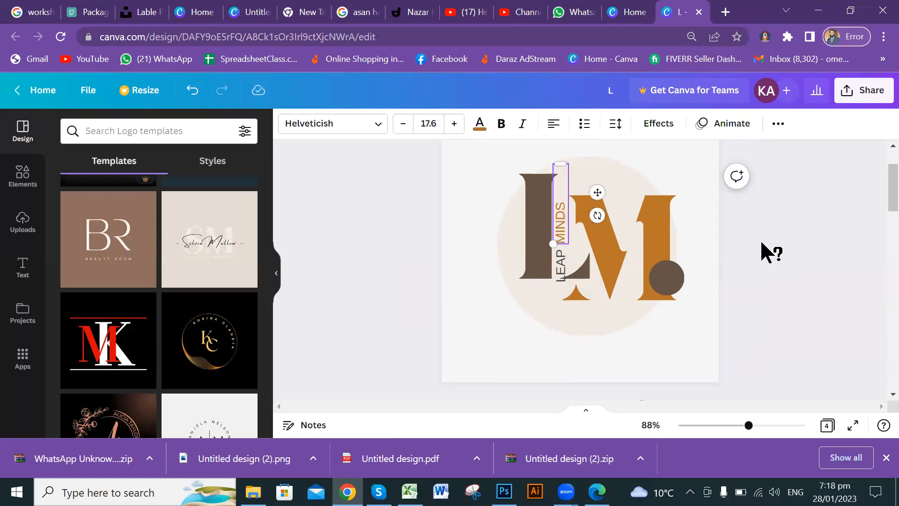
left_click(761, 243)
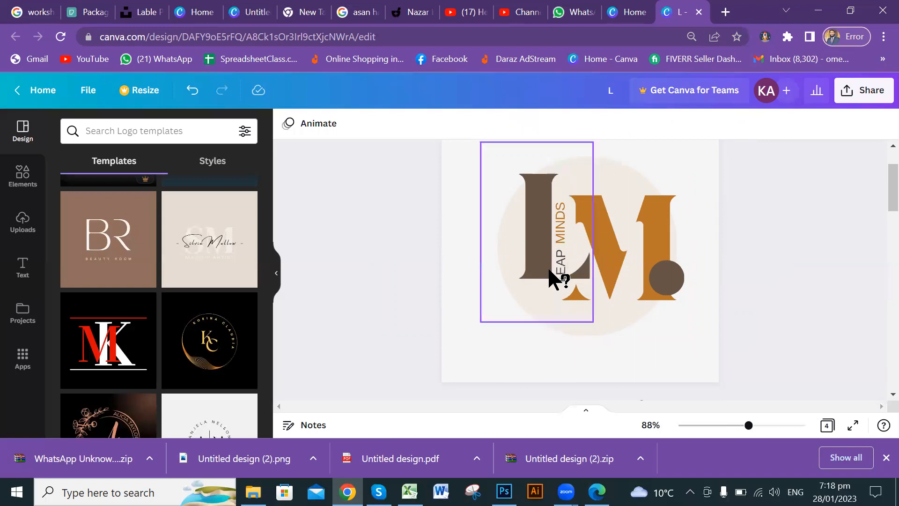
Shift the vertical LEAP and MINDS texts upward beside the L's stem and close the gap between them.
left_click(537, 242)
mouse_move(564, 263)
left_mouse_down()
mouse_move(560, 290)
mouse_move(562, 253)
mouse_move(568, 257)
left_mouse_up()
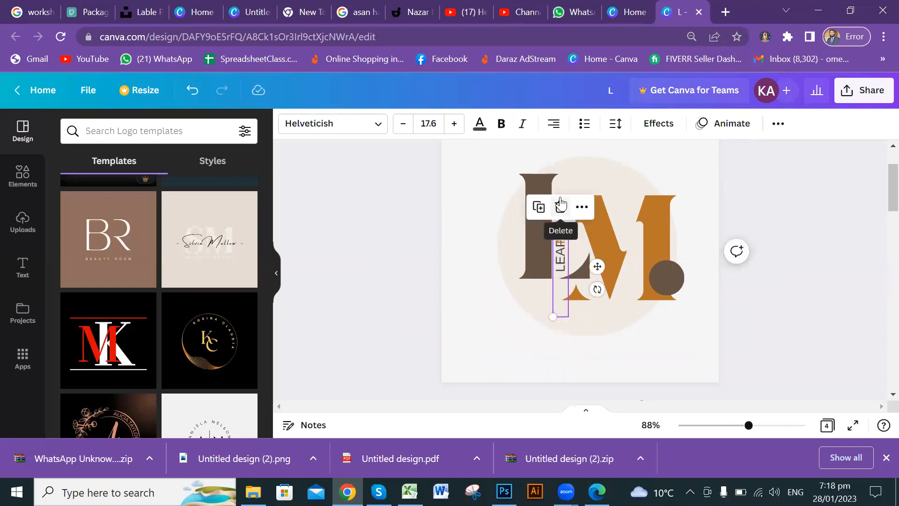
left_click(457, 242)
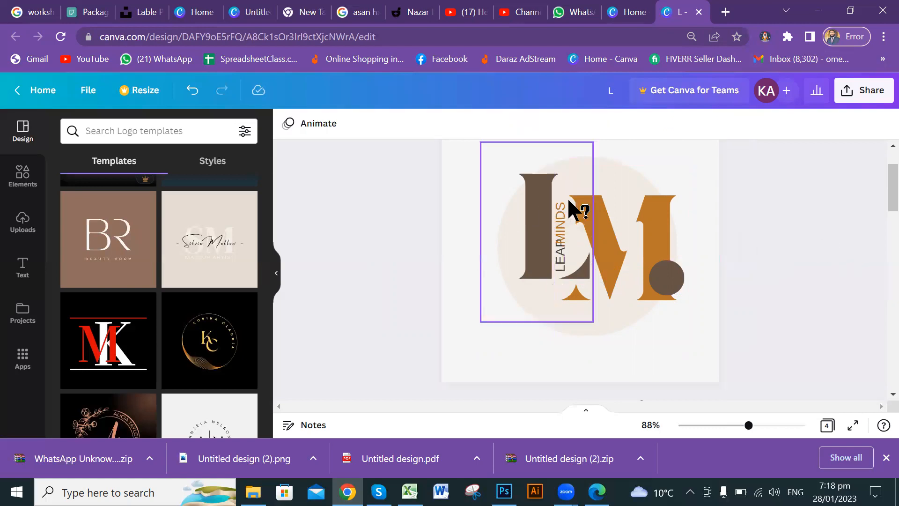
left_click(560, 207)
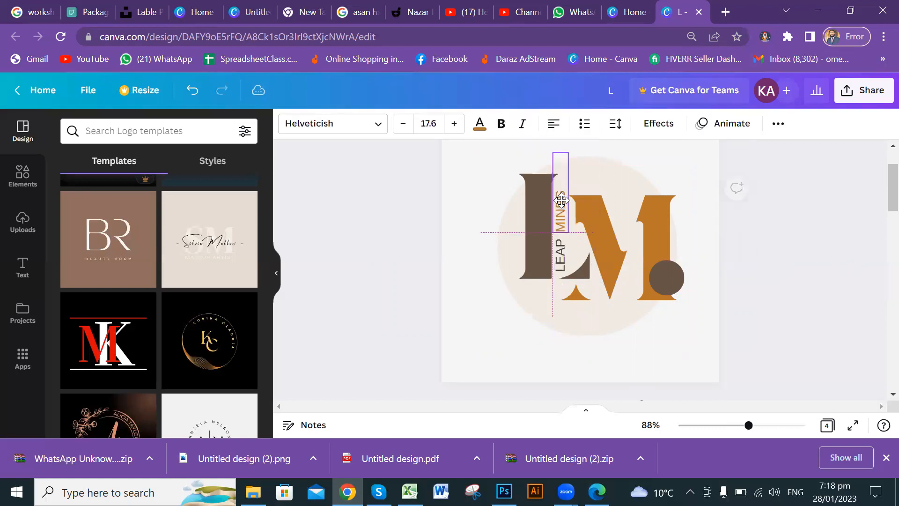
left_click(561, 247)
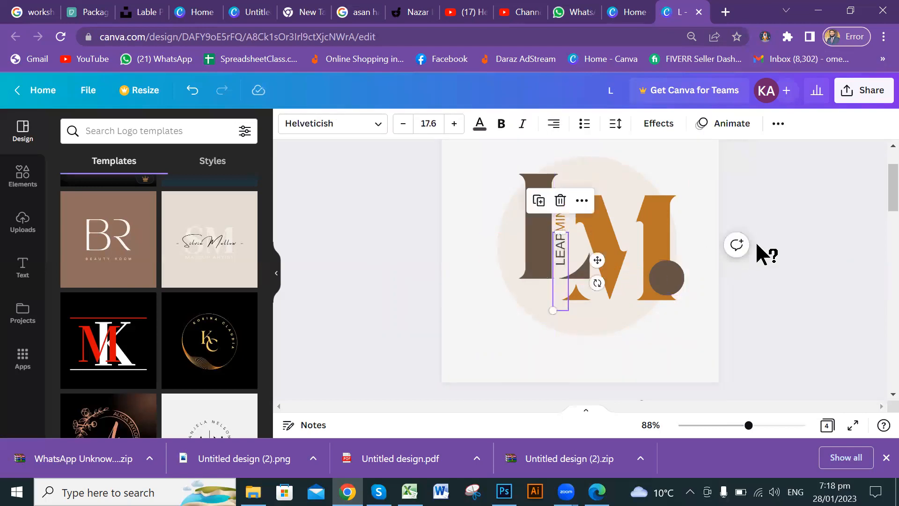
left_click(761, 272)
Move the small brown circle on page 1 off the letter M to the empty area below it.
scroll(763, 293, "up", 5)
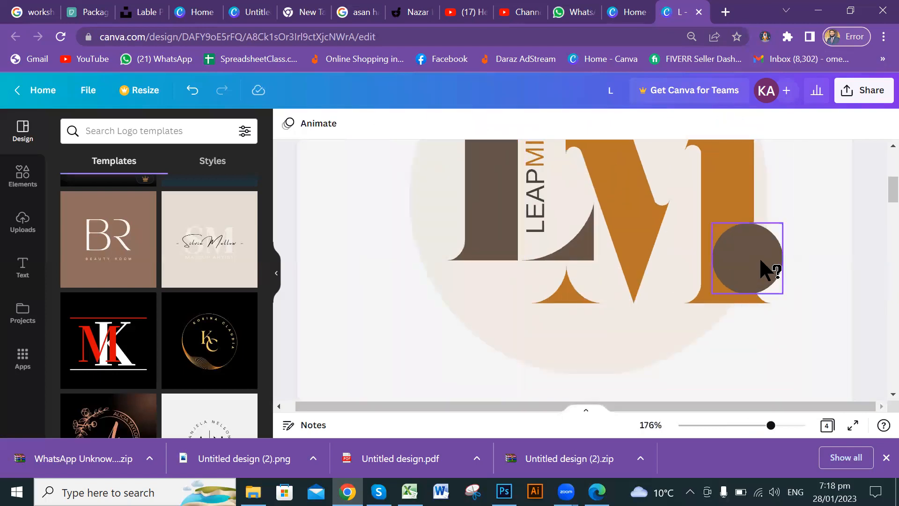
scroll(758, 280, "down", 3)
scroll(718, 281, "down", 1)
left_click_drag(665, 265, 666, 328)
scroll(768, 296, "up", 2)
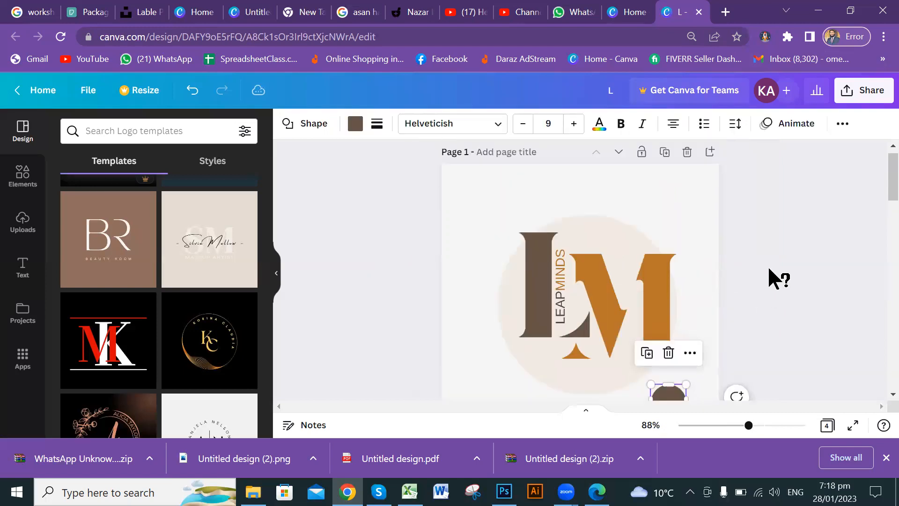
scroll(777, 262, "down", 2)
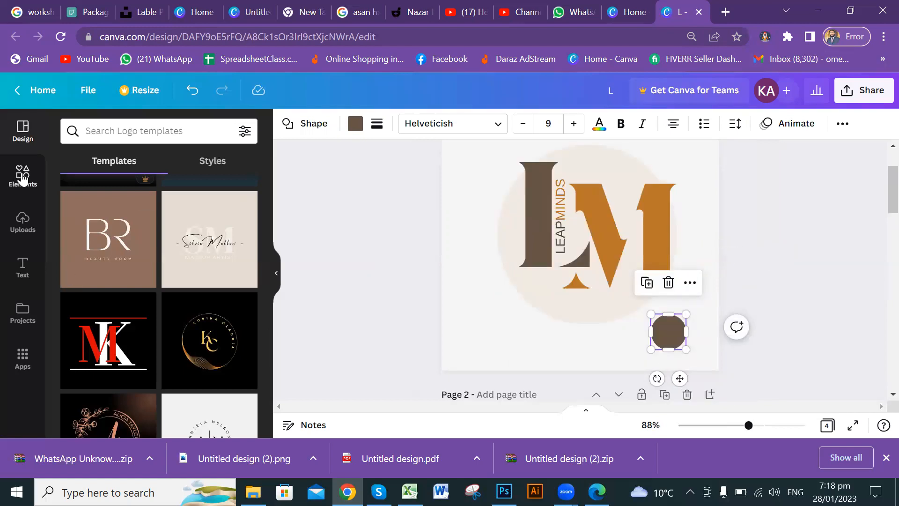
Add a notched ribbon banner shape beside the page 1 logo and fill it with the light beige document colour.
left_click(23, 179)
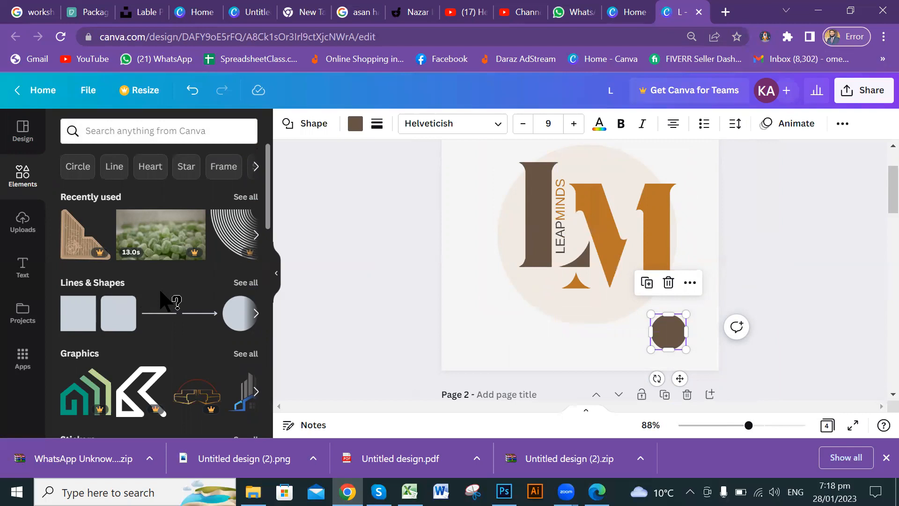
left_click(251, 282)
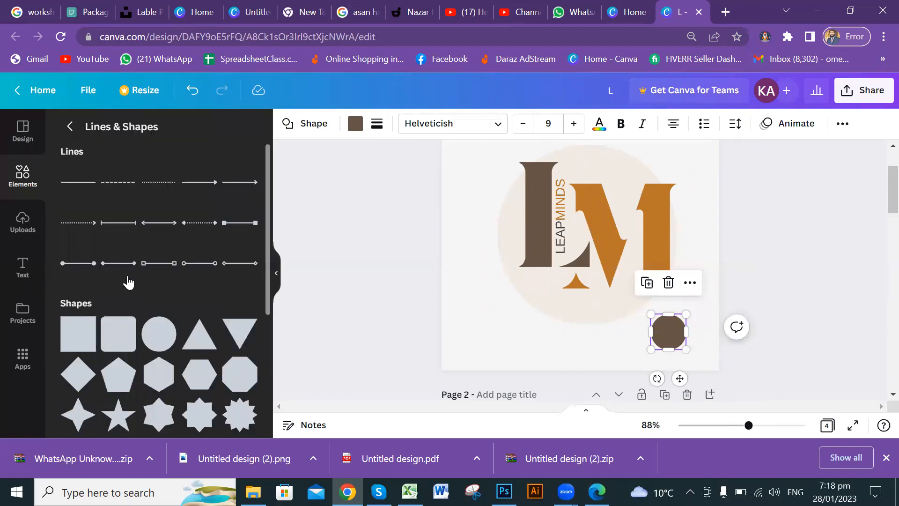
scroll(197, 334, "down", 3)
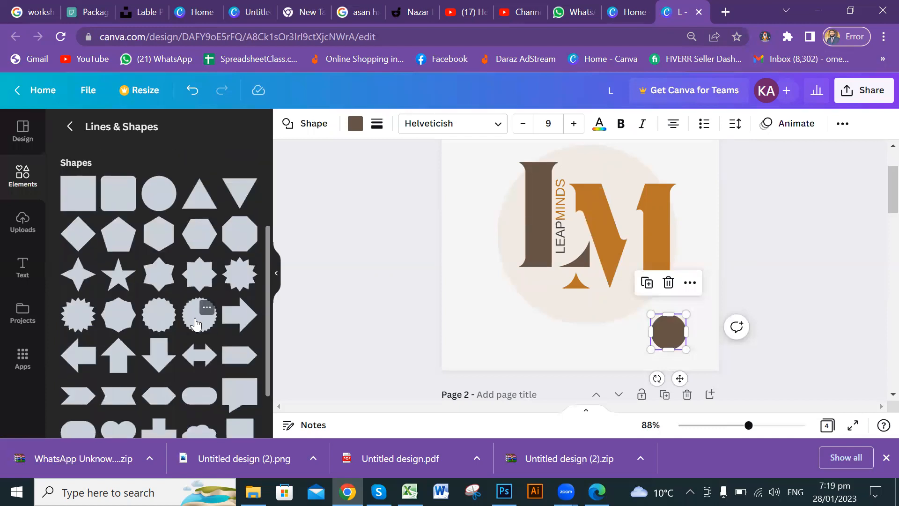
scroll(195, 323, "down", 2)
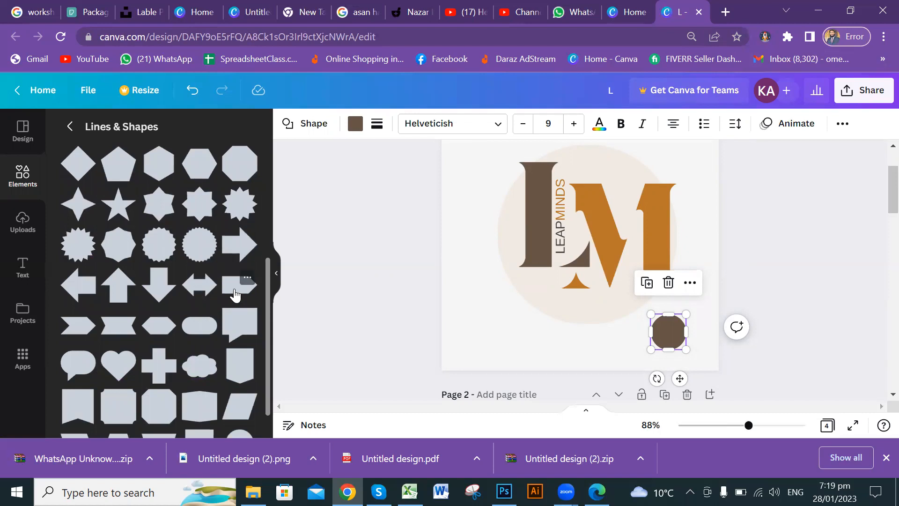
scroll(166, 328, "down", 1)
scroll(166, 328, "up", 2)
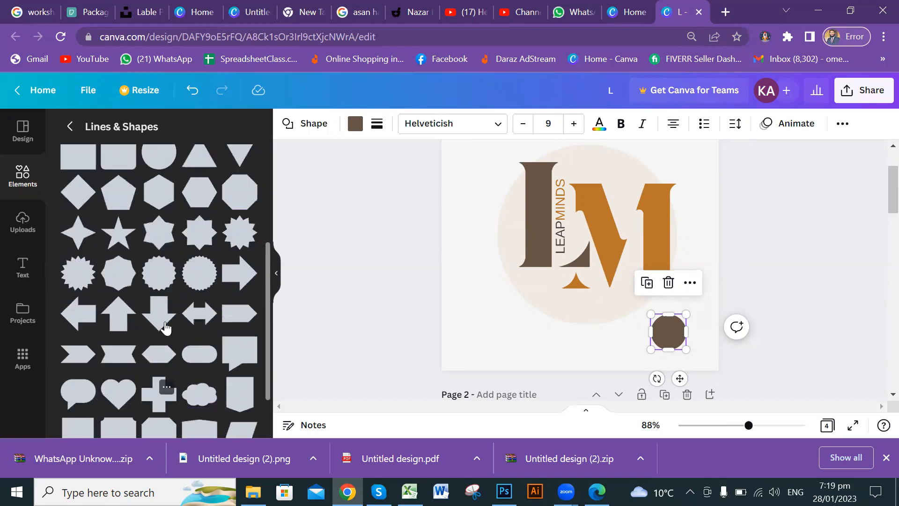
left_click_drag(113, 361, 568, 241)
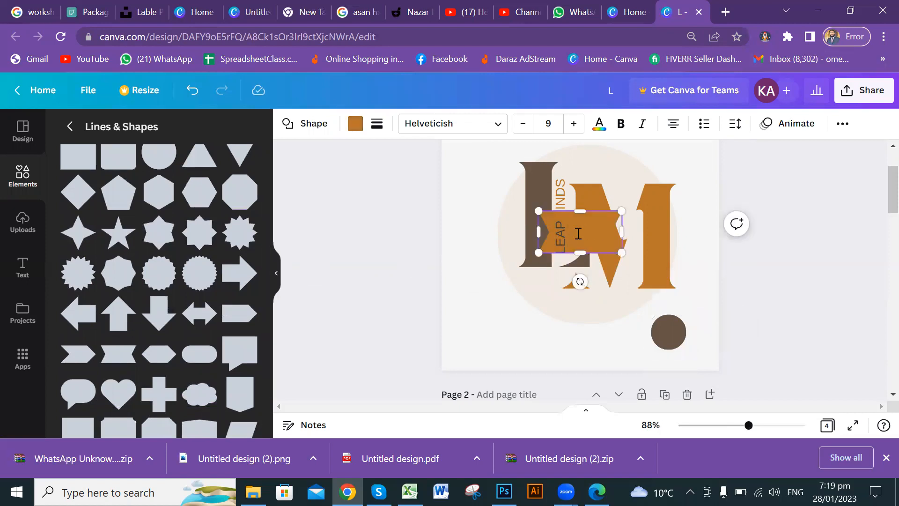
key("Escape")
left_click_drag(588, 228, 491, 249)
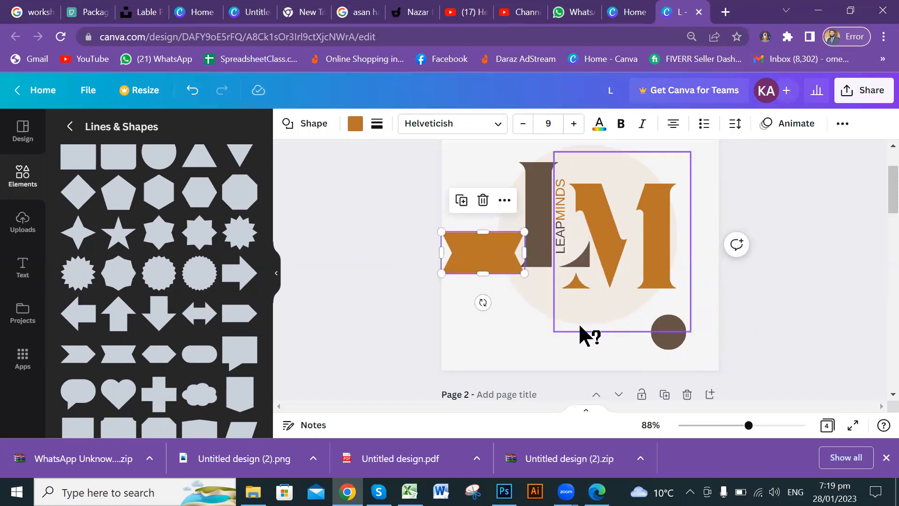
left_click(355, 125)
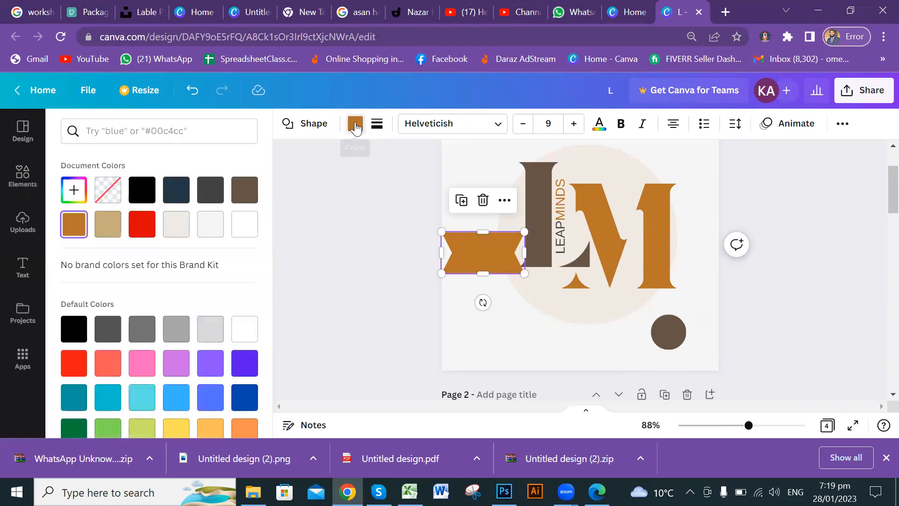
left_click(180, 230)
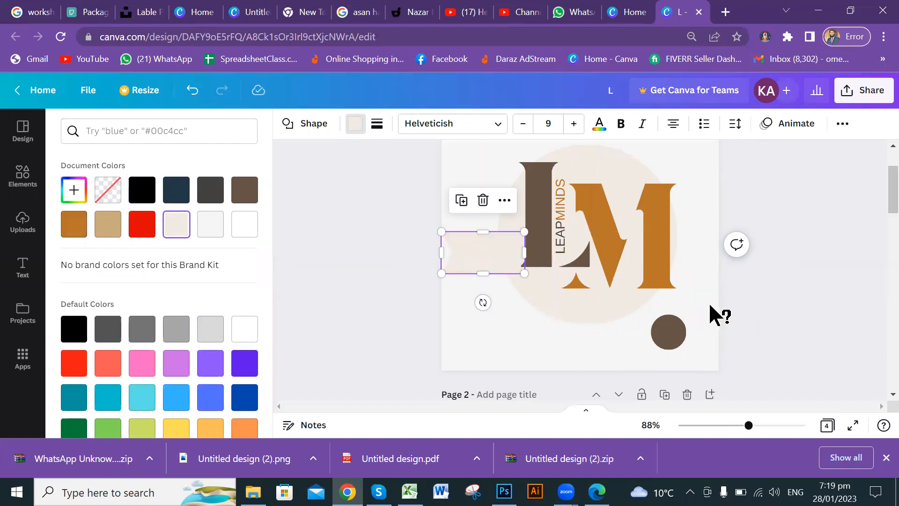
Stretch the beige banner into a thin strip wider than page 1 and place it horizontally across the middle of the letters.
scroll(708, 309, "up", 3)
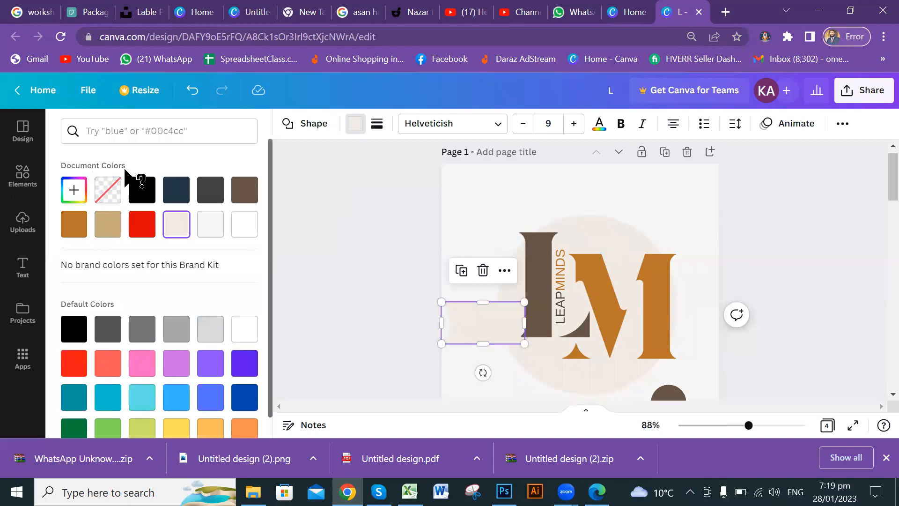
left_click_drag(473, 330, 459, 308)
left_click_drag(509, 297, 796, 295)
left_click_drag(612, 318, 610, 291)
left_click_drag(698, 291, 697, 305)
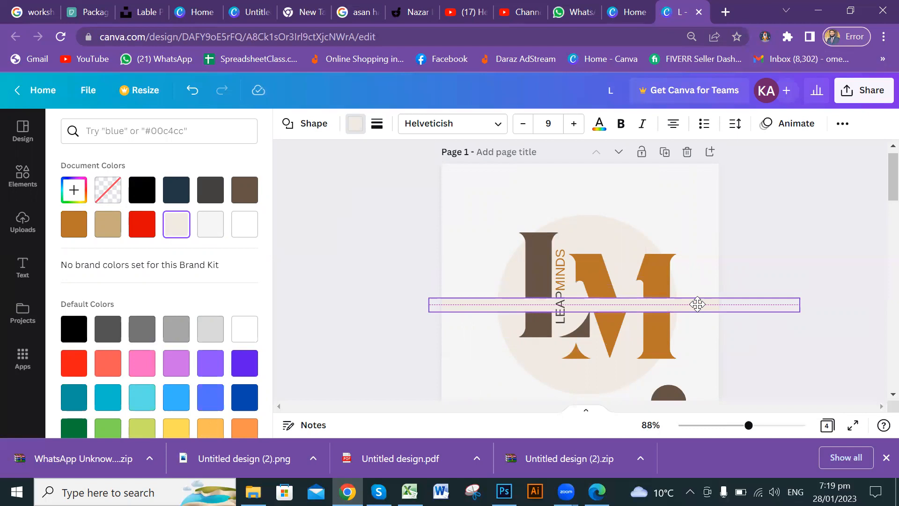
Duplicate the beige strip, place the copy lower across the letters, and make both strips thinner.
left_click_drag(697, 306, 696, 327)
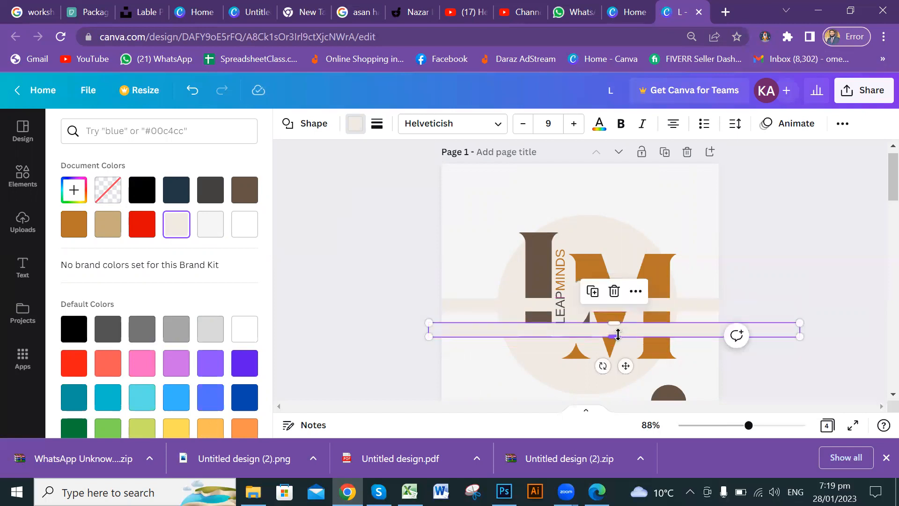
left_click_drag(617, 330, 614, 305)
left_click(671, 304)
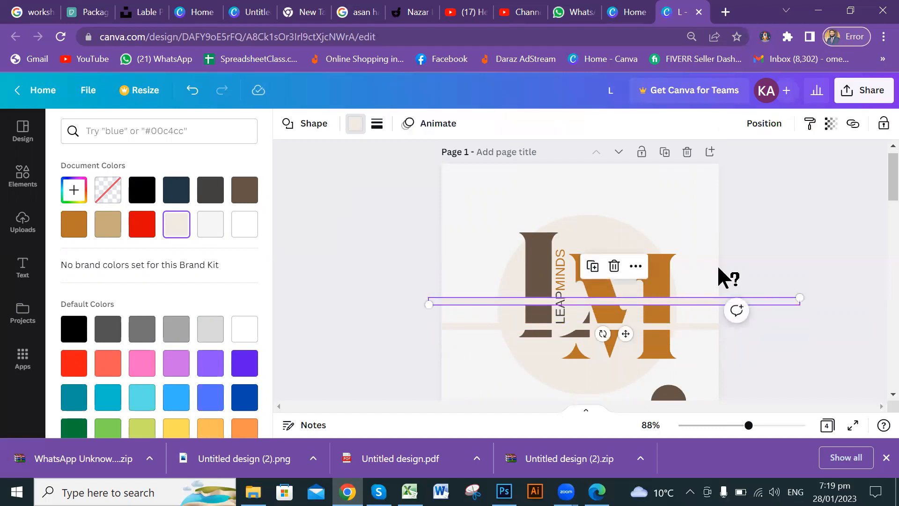
left_click(780, 238)
left_click(814, 238)
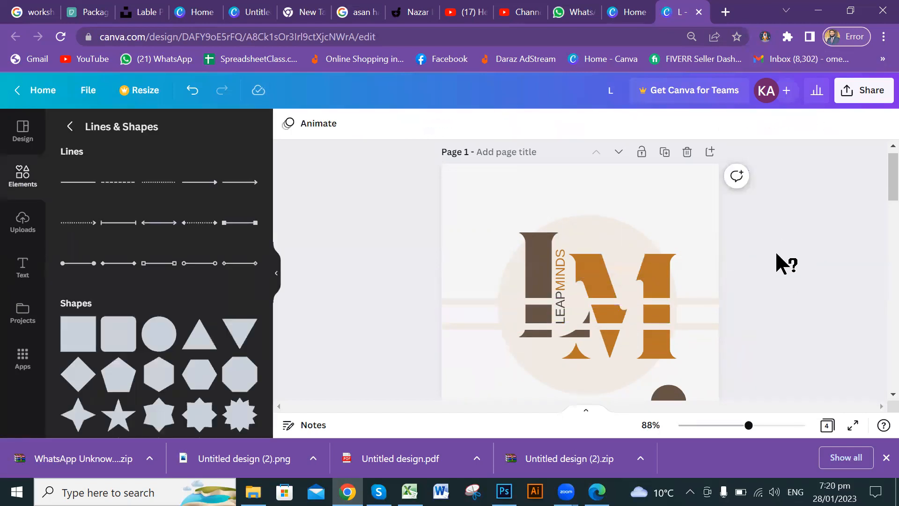
Duplicate the upper beige strip and place the copy above it, making three evenly spaced stripes across the letters.
left_click(686, 298)
left_click_drag(687, 298, 691, 276)
left_click(837, 223)
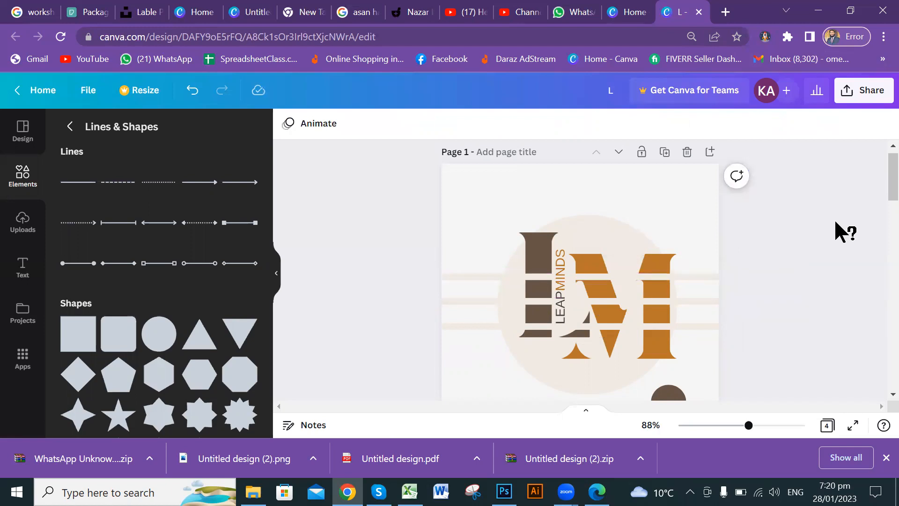
scroll(837, 229, "up", 5)
scroll(843, 231, "down", 3)
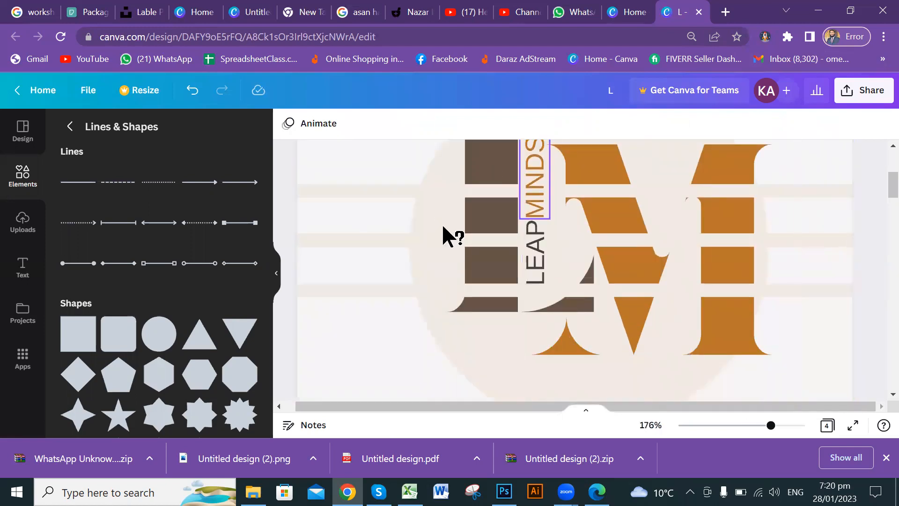
scroll(773, 239, "down", 4)
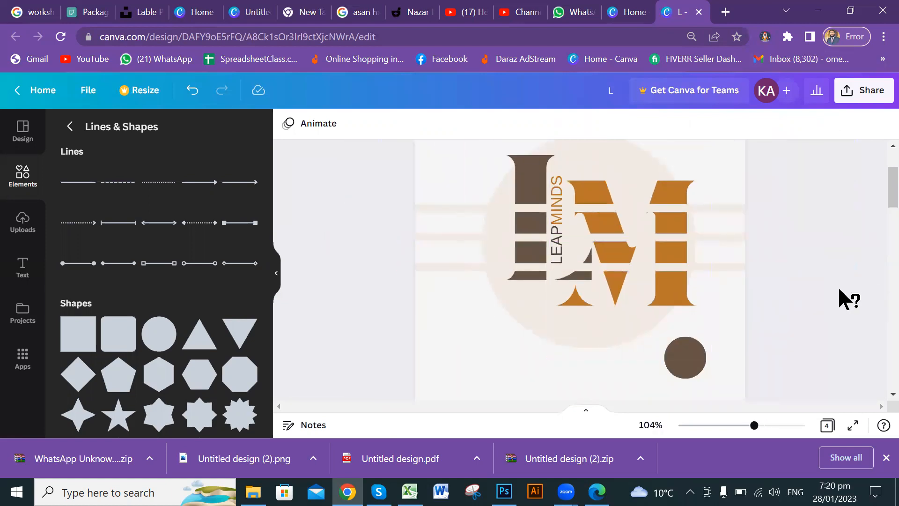
scroll(849, 298, "up", 2)
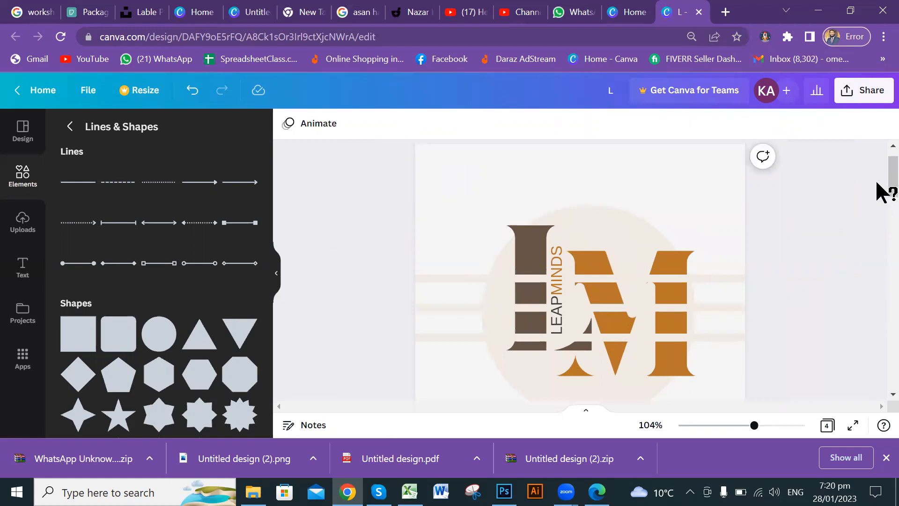
scroll(877, 187, "down", 1)
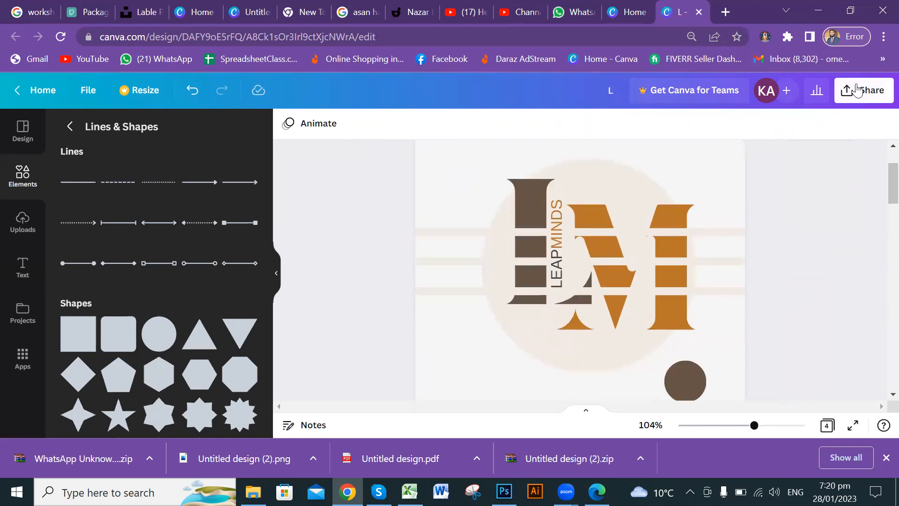
Review the design's sharing choices and download settings, including file type, size and page selection, and leave without downloading.
left_click(859, 91)
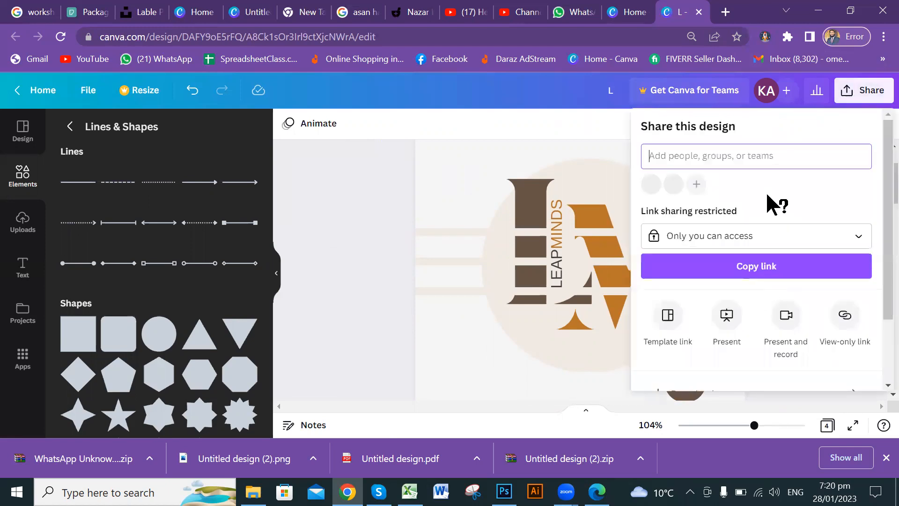
left_click(824, 268)
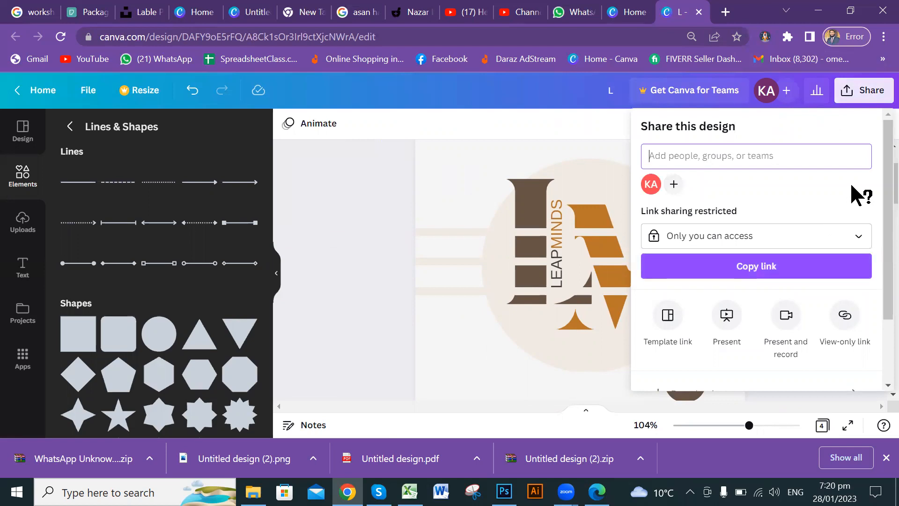
left_click_drag(878, 175, 880, 243)
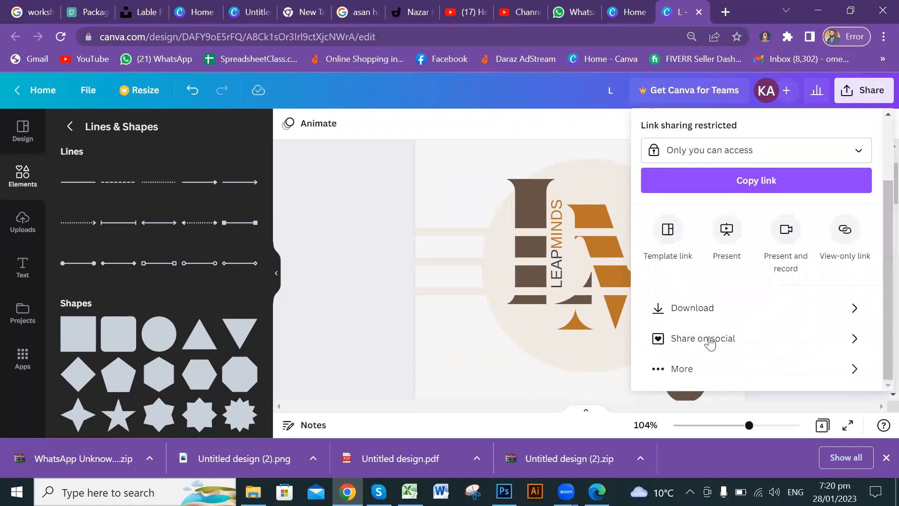
left_click(719, 311)
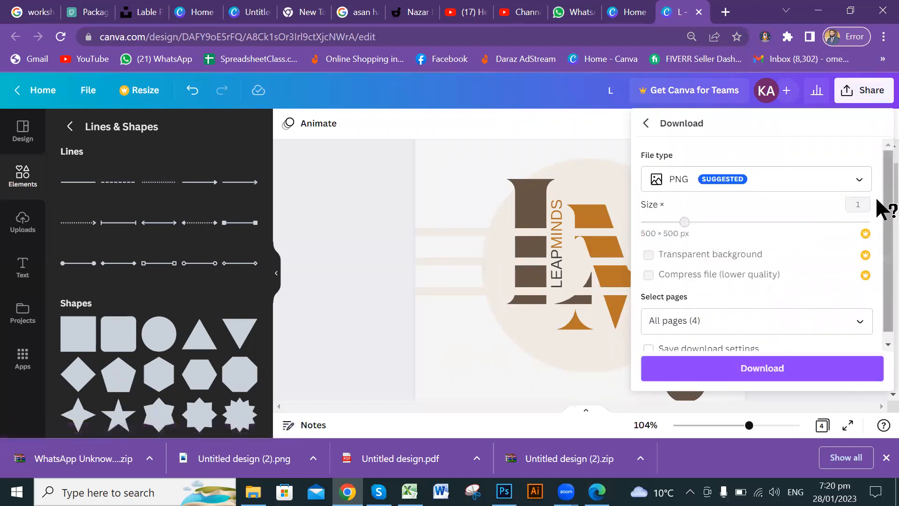
scroll(875, 208, "down", 1)
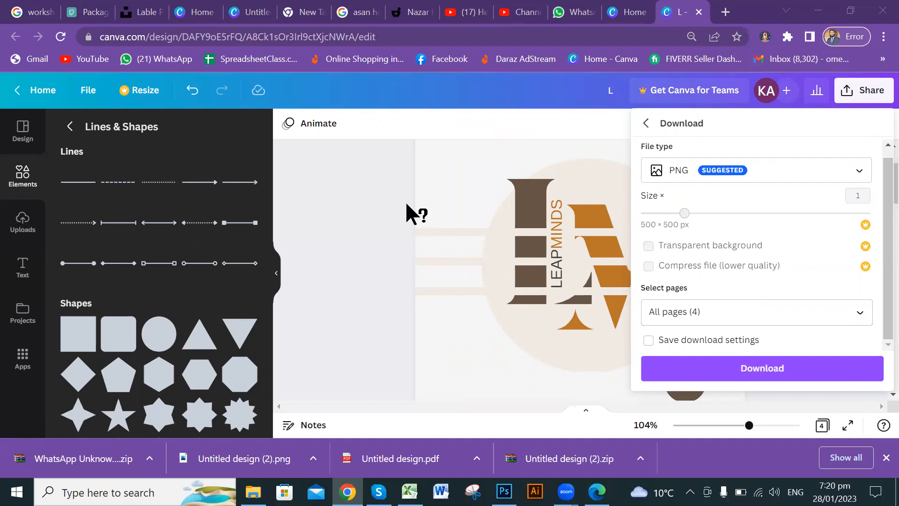
left_click(370, 291)
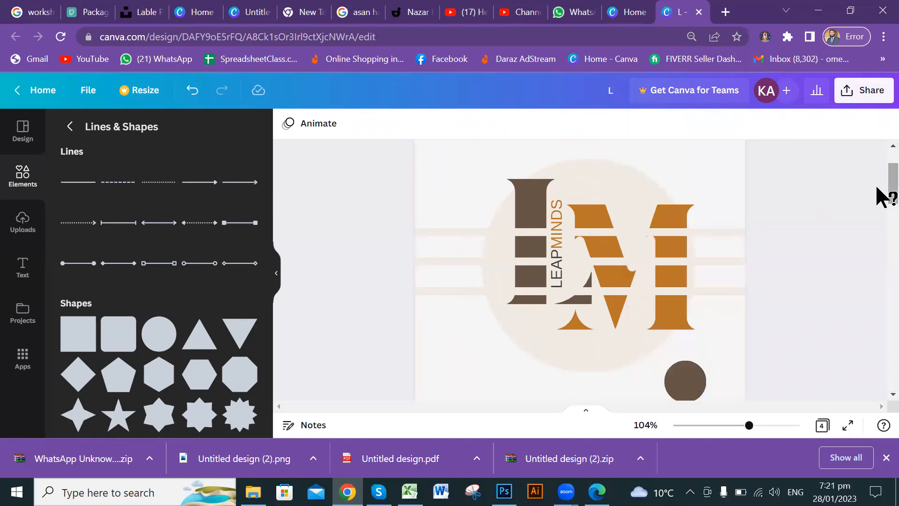
Move the three beige strips off the LM letters on page 1 and delete them.
scroll(884, 200, "down", 3)
scroll(884, 184, "up", 3)
scroll(886, 188, "down", 4)
scroll(878, 188, "up", 3)
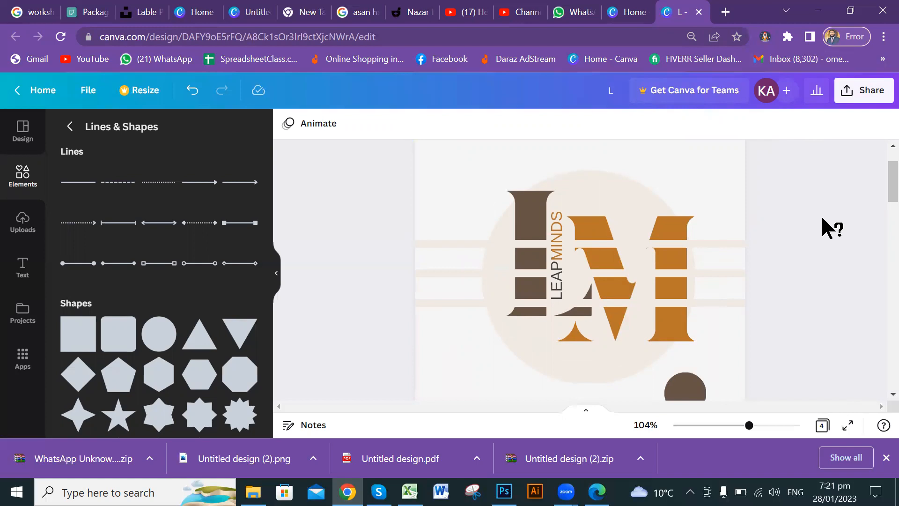
left_click_drag(729, 242, 717, 159)
left_click_drag(716, 270, 716, 368)
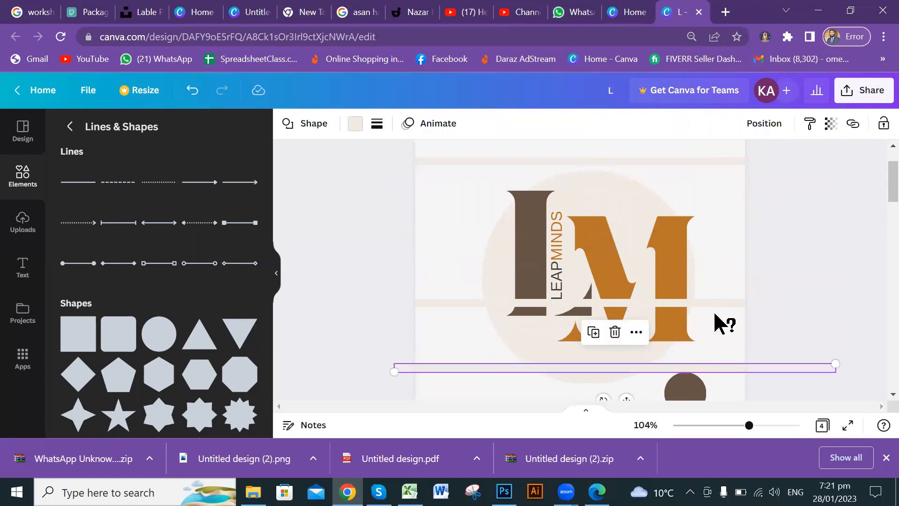
left_click_drag(714, 308, 683, 149)
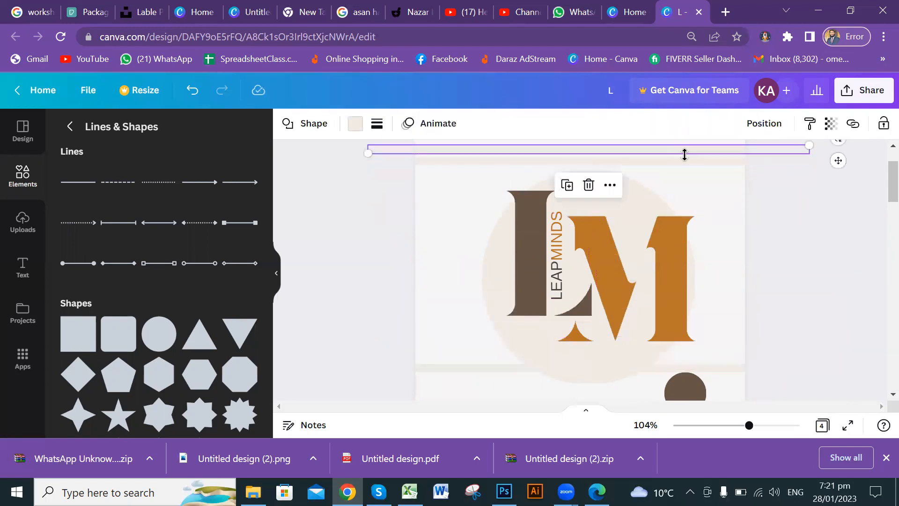
scroll(799, 240, "up", 2)
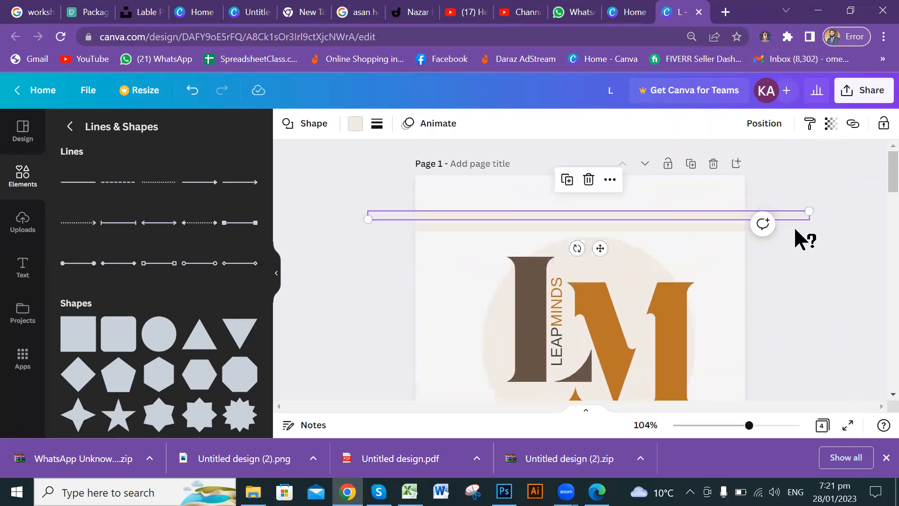
left_click(796, 231)
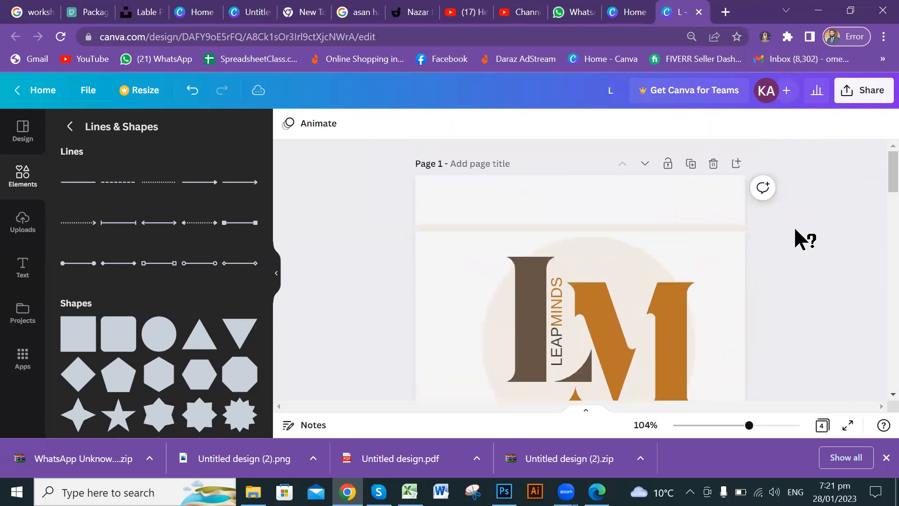
left_click(731, 228)
key("Delete")
scroll(728, 249, "down", 3)
left_click(714, 291)
key("Delete")
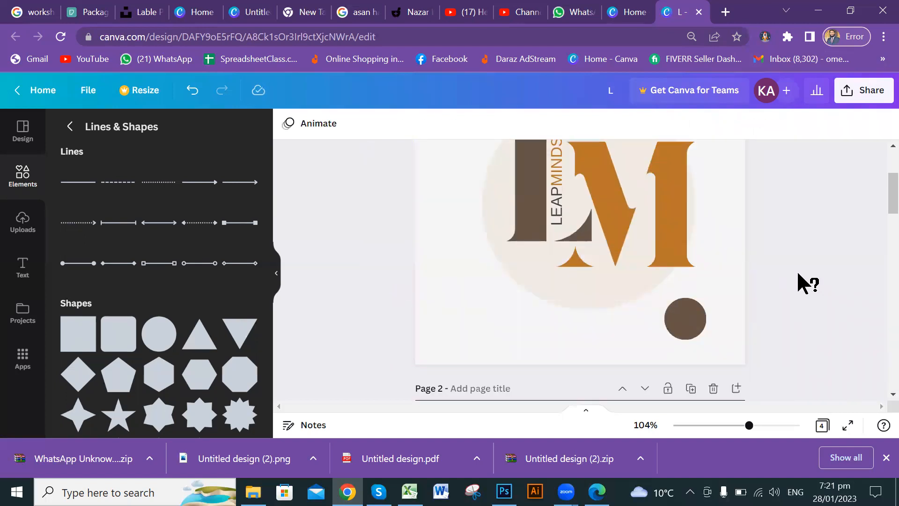
Delete the small brown circle below the logo on page 1.
scroll(785, 270, "down", 2)
scroll(784, 268, "up", 2)
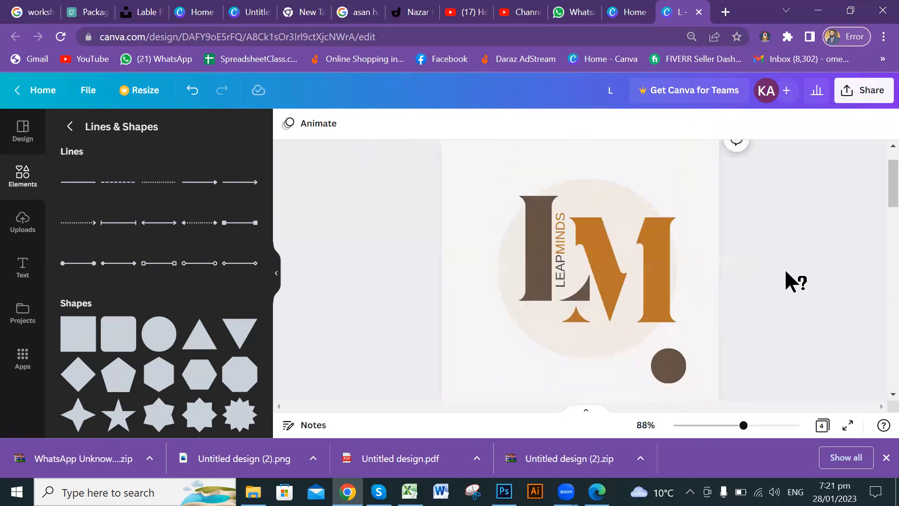
scroll(766, 263, "up", 1)
scroll(766, 262, "down", 2)
left_click(669, 344)
left_click(671, 345)
key("Delete")
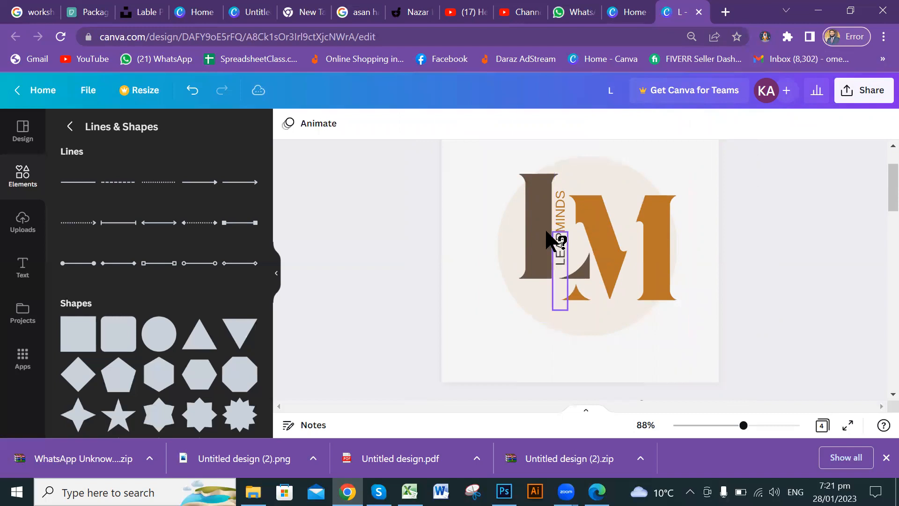
Add the recently used notched ribbon banner shape and place it near the upper-left corner of page 1.
scroll(741, 236, "up", 2)
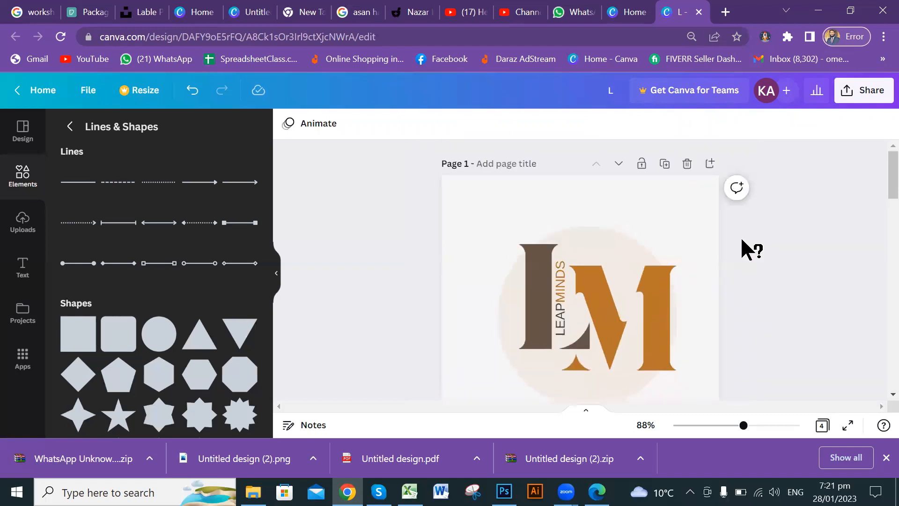
scroll(884, 176, "down", 1)
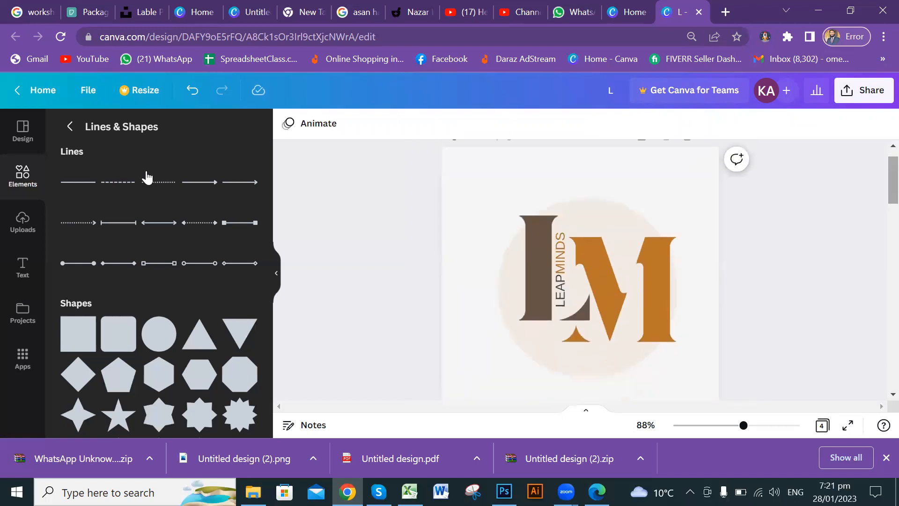
left_click(22, 178)
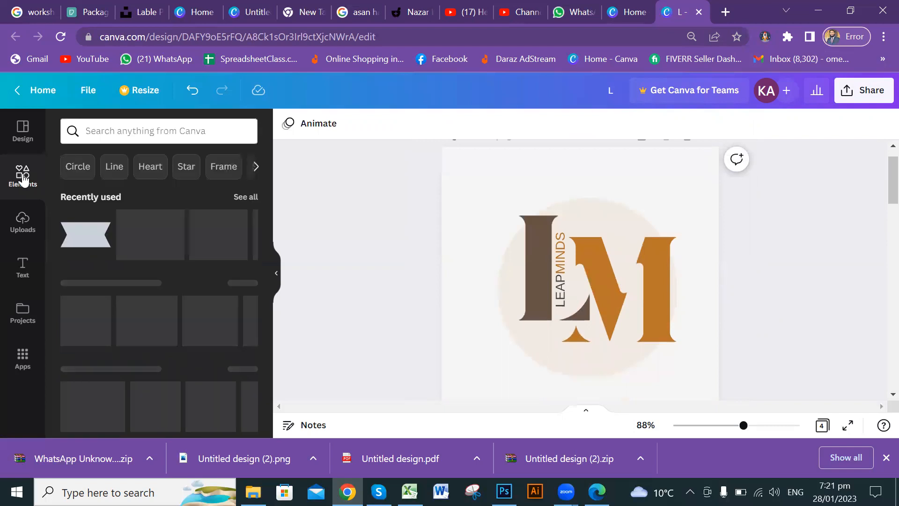
left_click(86, 239)
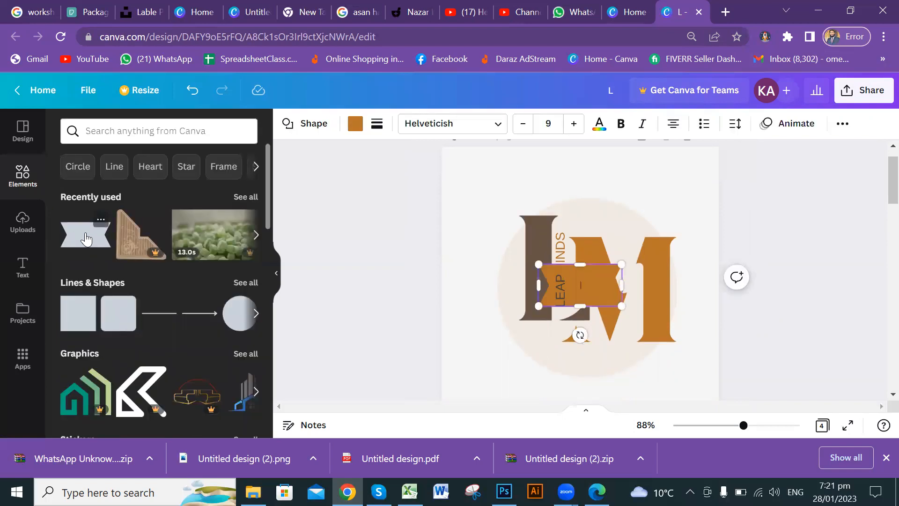
left_click(740, 242)
left_click_drag(576, 284, 489, 187)
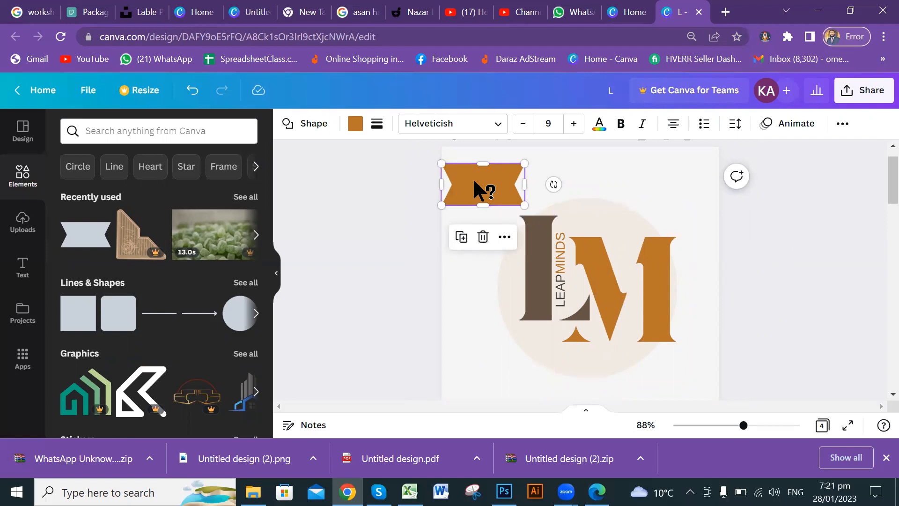
Fill the ribbon banner with the light beige document colour.
left_click(391, 257)
left_click(460, 194)
left_click(355, 123)
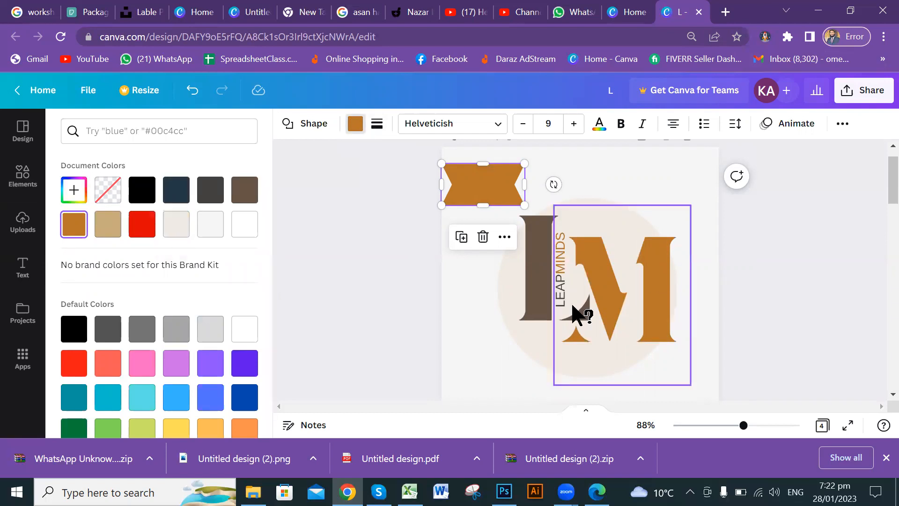
left_click(176, 225)
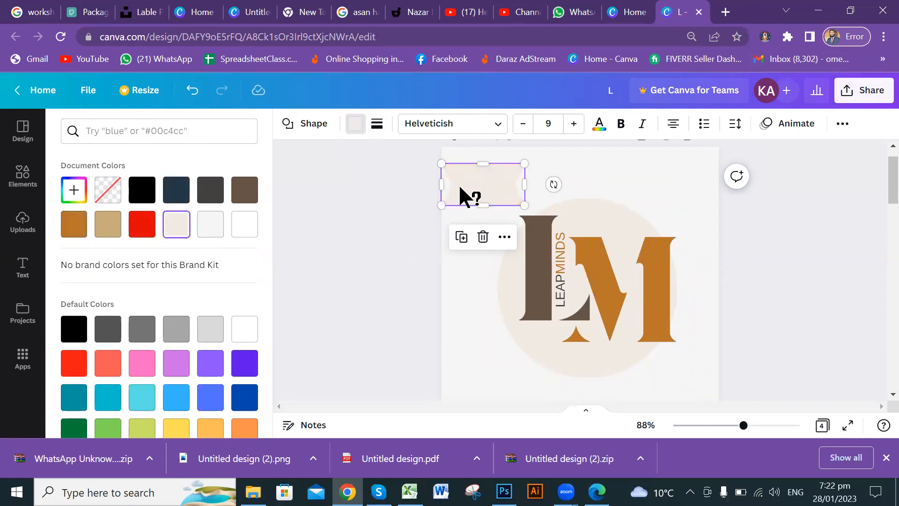
Stretch the beige banner into a thin strip wider than page 1 and place it horizontally above the logo.
left_click_drag(491, 199, 743, 183)
left_click_drag(454, 176, 428, 175)
left_click_drag(584, 182, 586, 162)
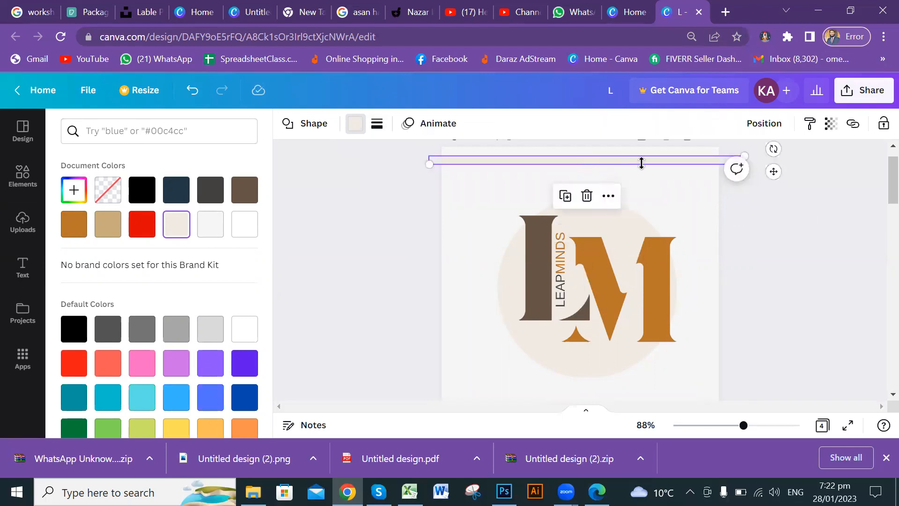
left_click(850, 250)
left_click(764, 231)
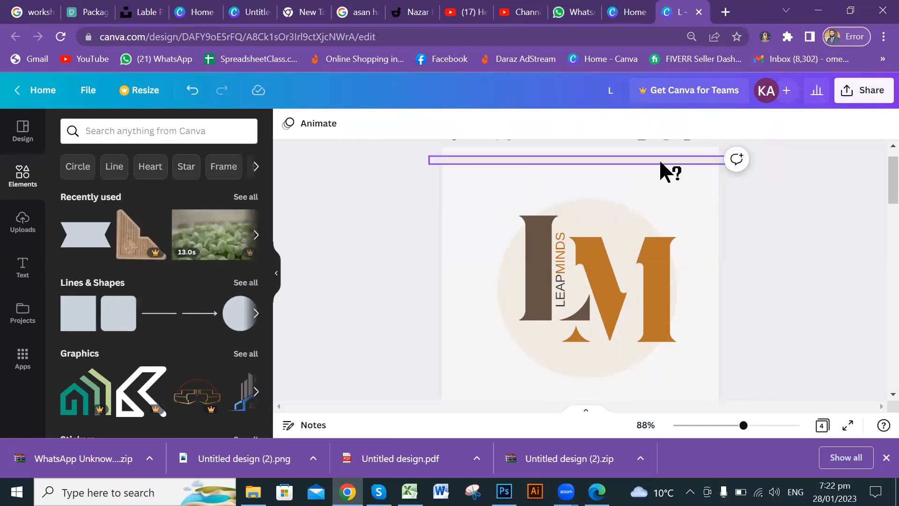
left_click(660, 162)
left_click(751, 218)
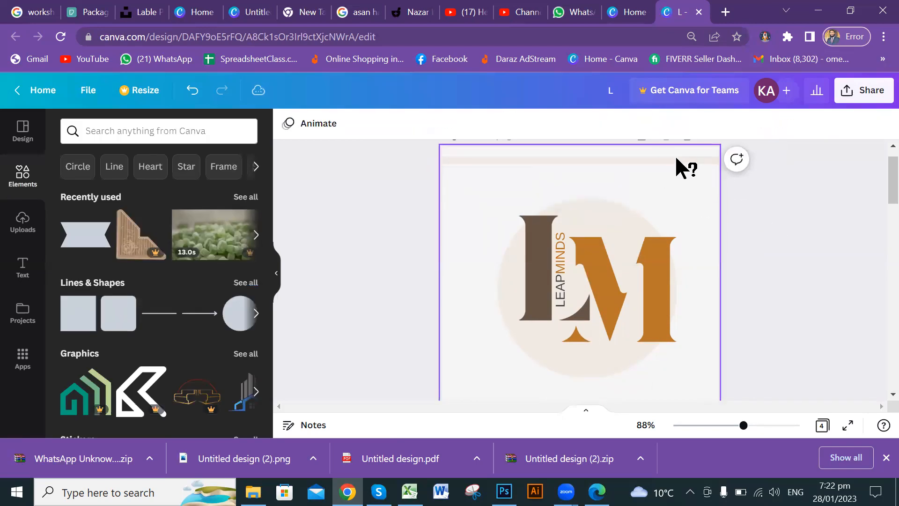
Move the beige strip across the upper part of the letters and duplicate it to make three evenly spaced stripes.
left_click(676, 157)
left_click_drag(676, 157, 677, 251)
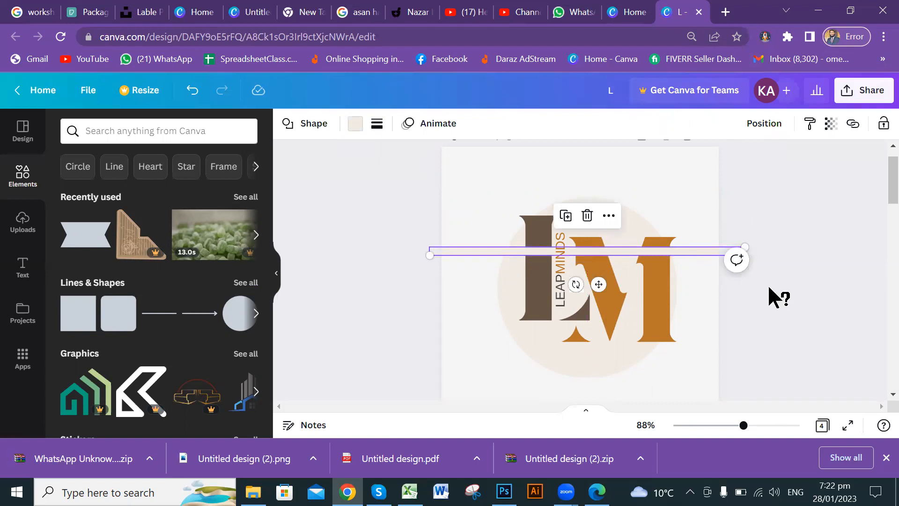
left_click(683, 259)
left_click_drag(676, 251, 672, 304)
left_click(808, 278)
left_click(794, 287)
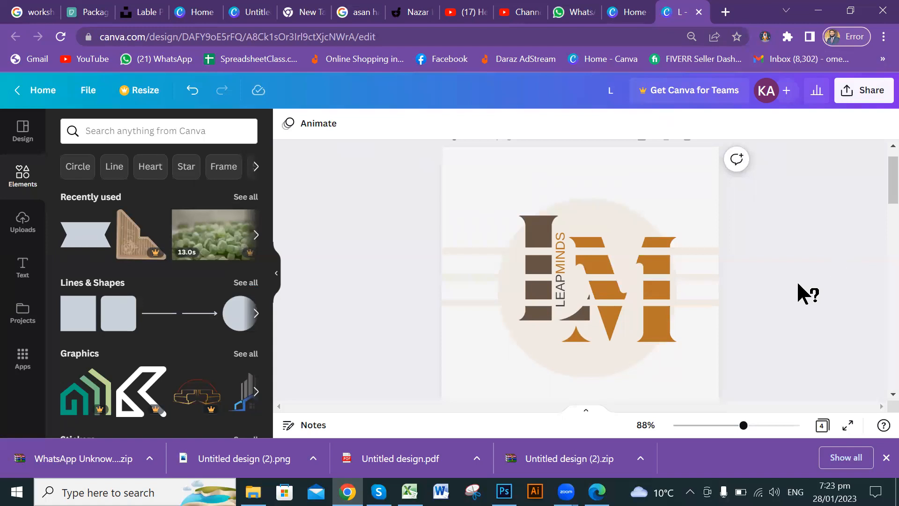
Delete the upper and middle beige stripes from the page 1 letters.
scroll(796, 277, "up", 3)
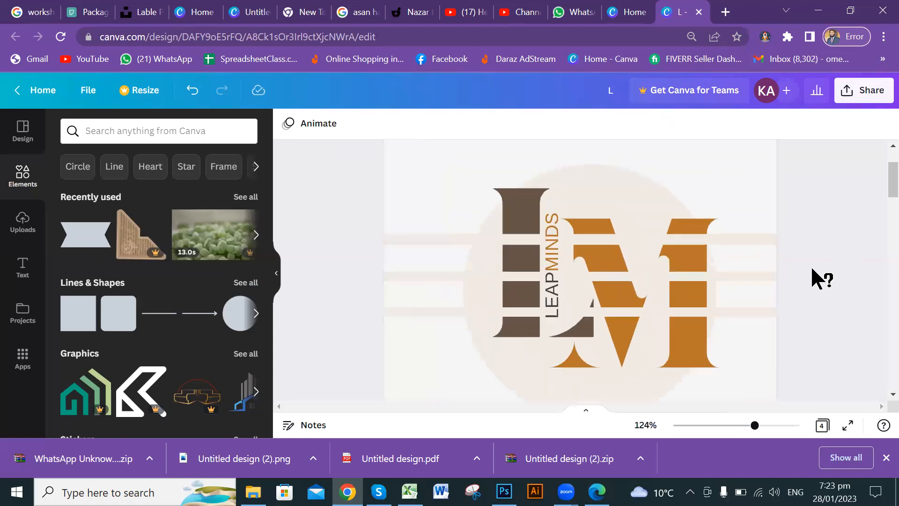
scroll(847, 264, "down", 2)
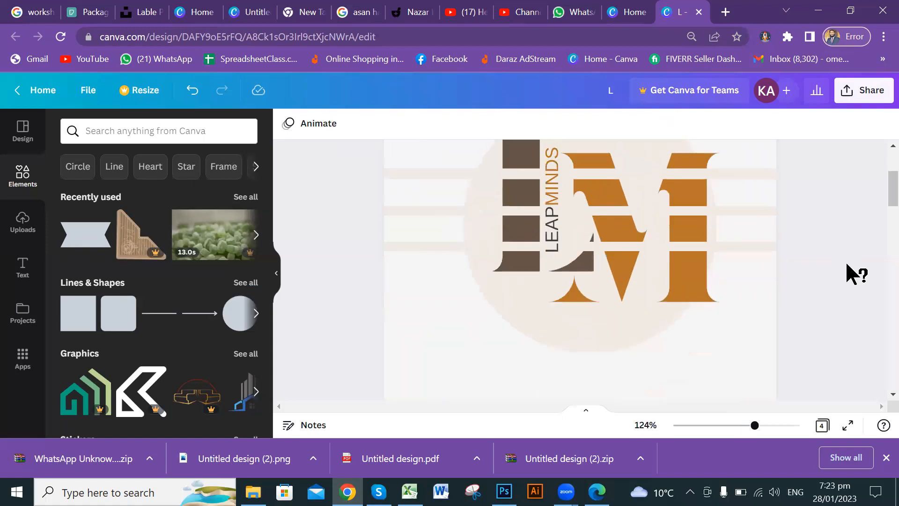
scroll(846, 258, "up", 2)
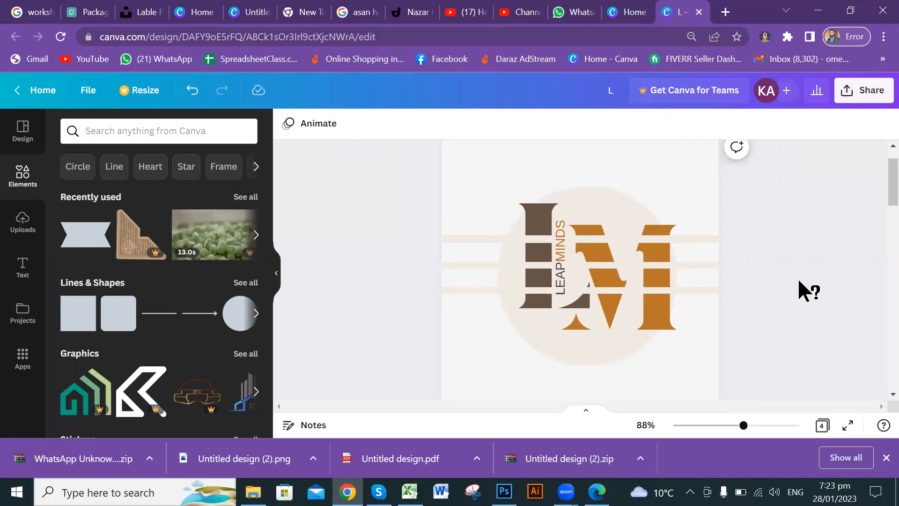
left_click(697, 236)
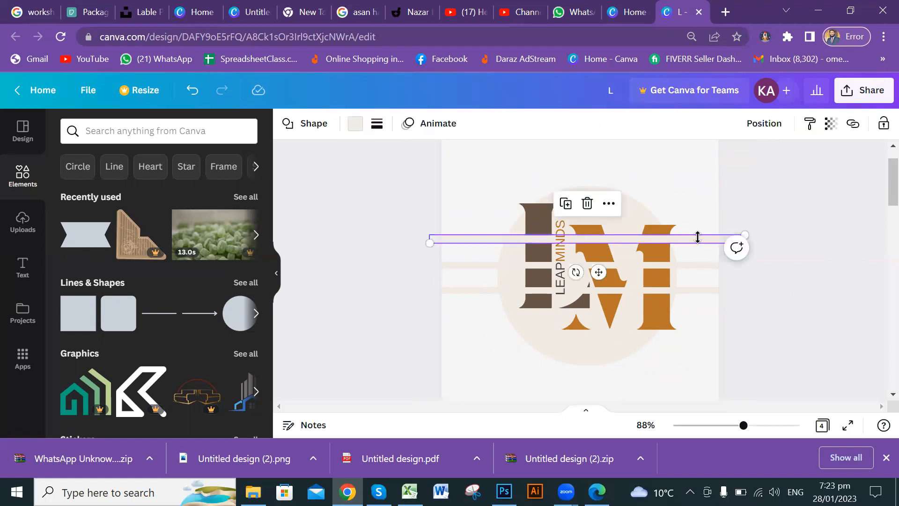
left_click(701, 260)
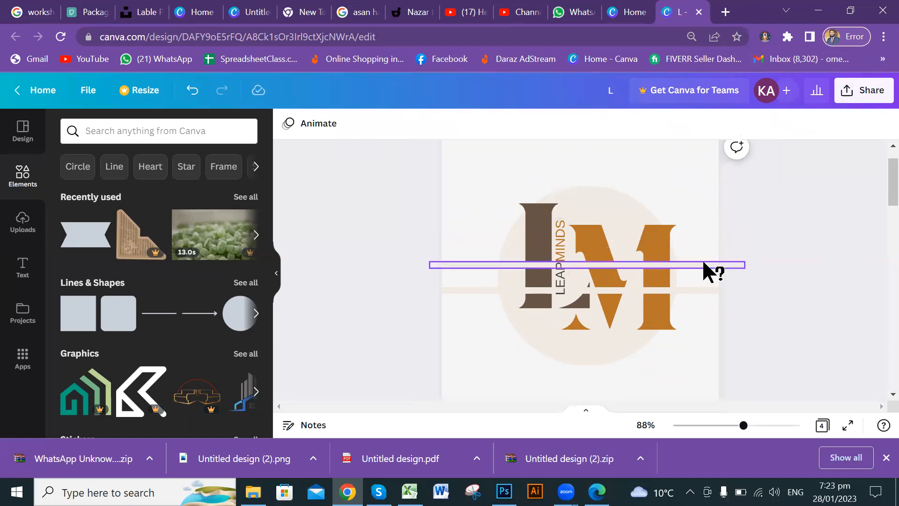
Rotate the remaining beige strip to about -40° and place it diagonally across the letter L.
left_click(699, 290)
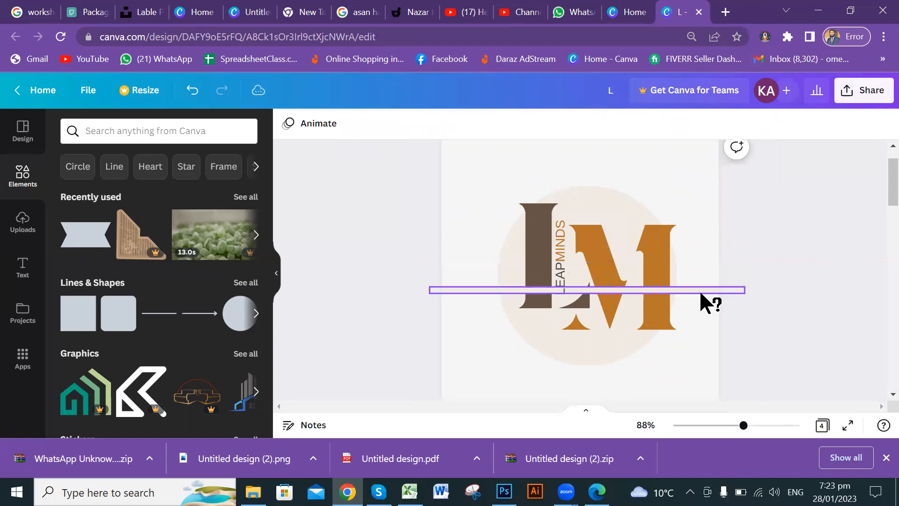
left_click_drag(485, 290, 490, 175)
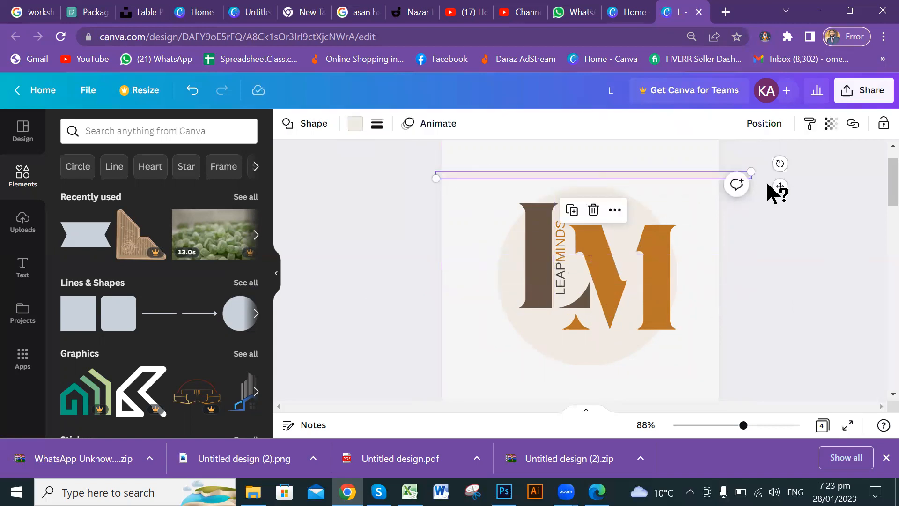
left_click_drag(781, 163, 686, 120)
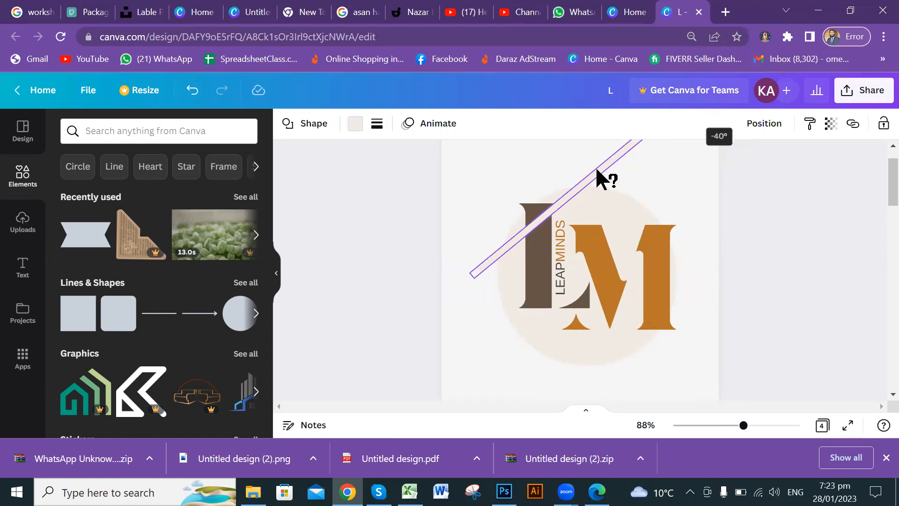
left_click_drag(597, 178, 590, 218)
left_click_drag(661, 165, 645, 209)
left_click_drag(603, 282, 573, 251)
left_click(813, 271)
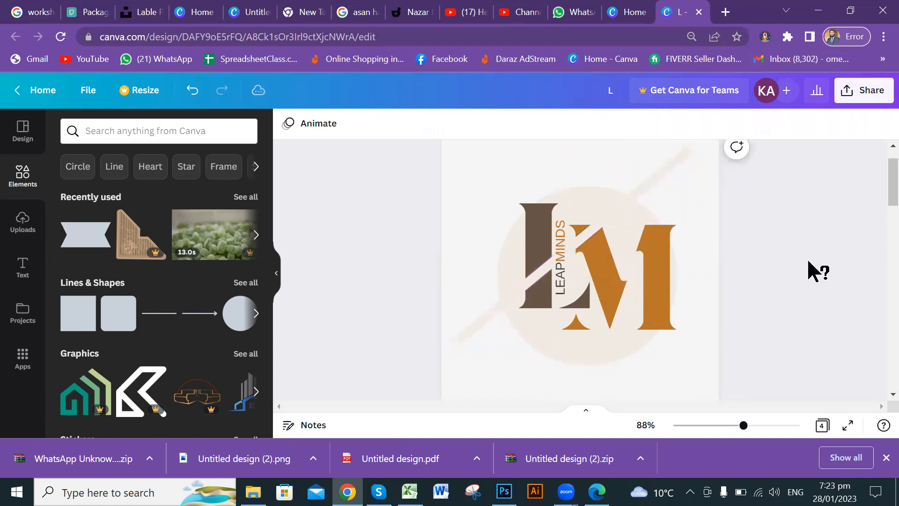
Place two more beige strips parallel to the first diagonal one, spaced across the letters L and M on page 1.
left_click_drag(680, 163, 710, 213)
left_click(808, 231)
left_click(797, 253)
left_click(822, 255)
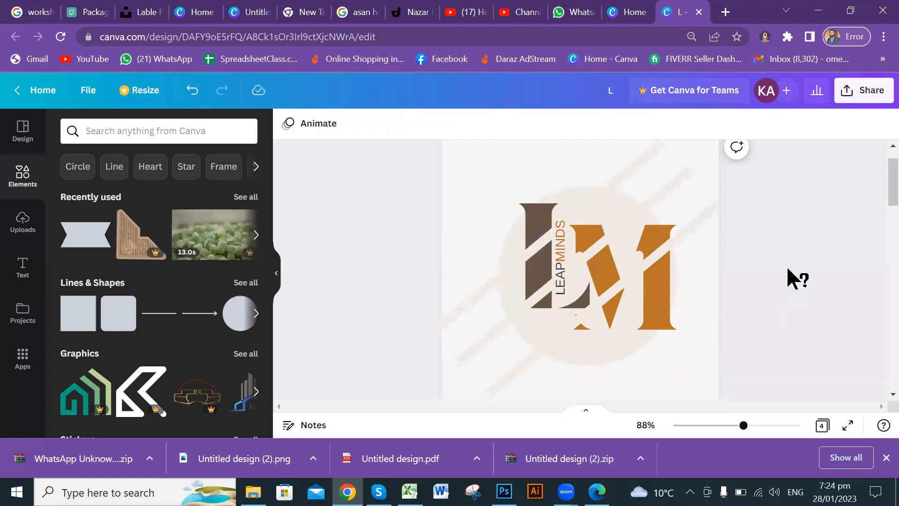
scroll(787, 269, "up", 3)
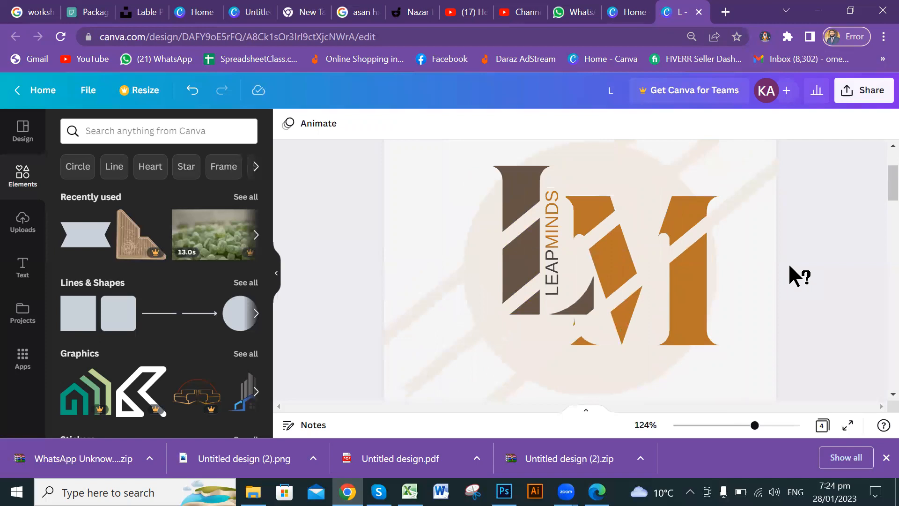
scroll(800, 270, "down", 2)
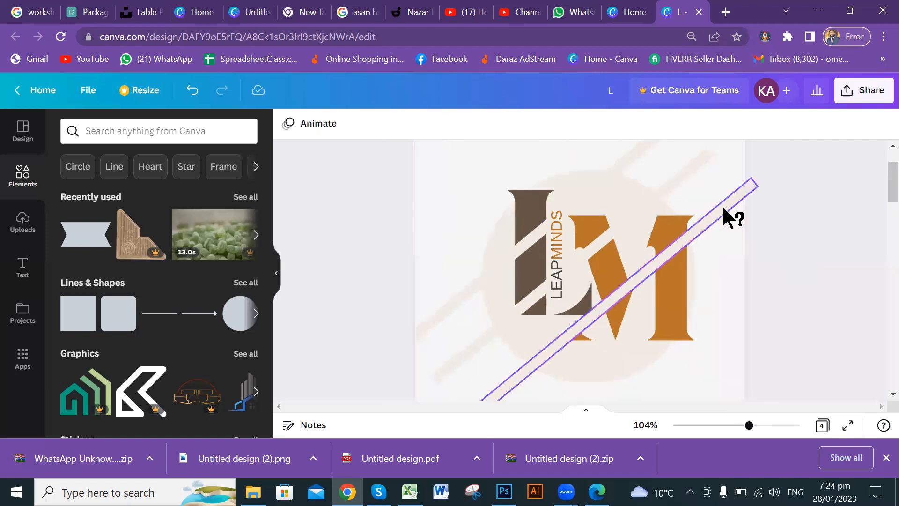
Shorten the lowest diagonal beige strip at both ends so it extends only slightly beyond the letters.
left_click(727, 206)
scroll(813, 236, "down", 2)
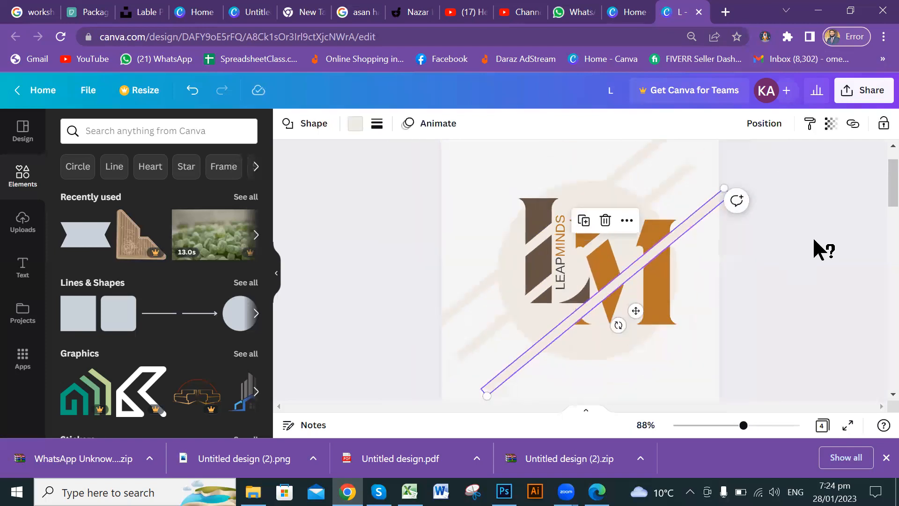
scroll(813, 236, "down", 2)
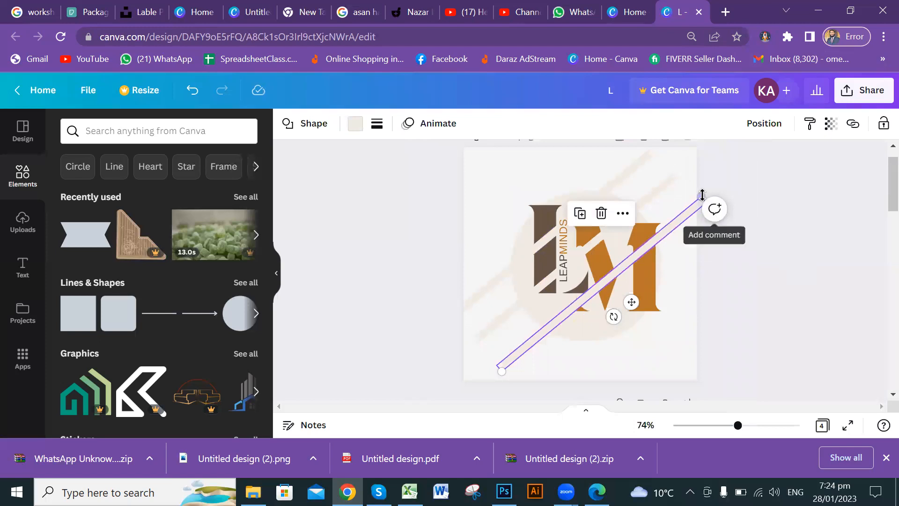
left_click_drag(701, 196, 652, 234)
left_click(779, 245)
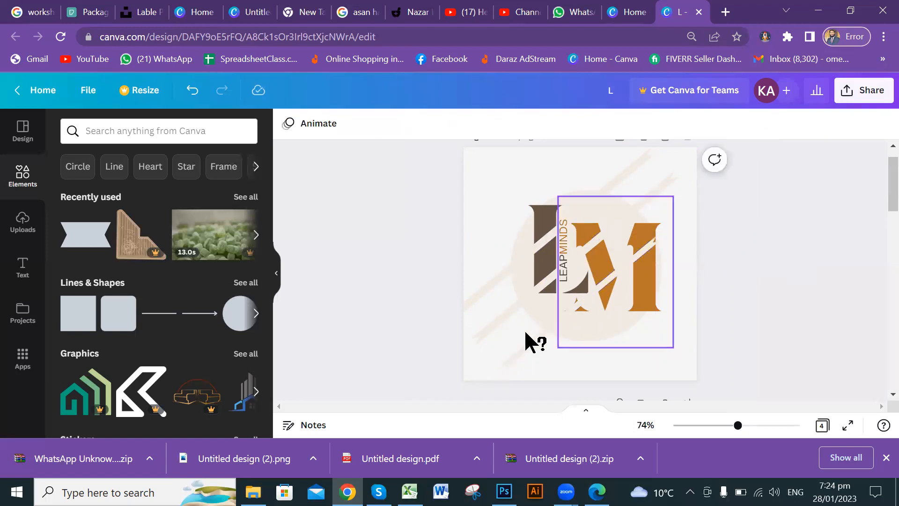
left_click(502, 370)
left_click_drag(499, 370, 532, 335)
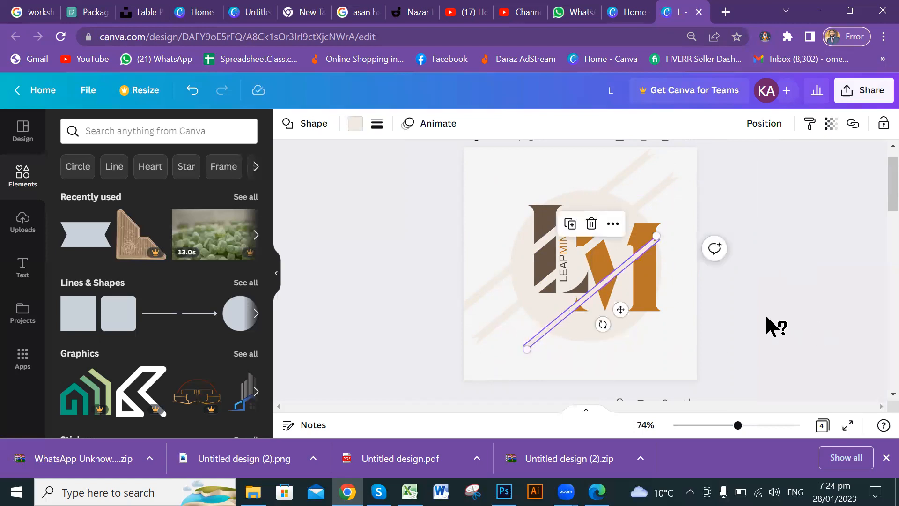
Shift the shortened strip up along its diagonal and fit its ends to the letter M.
left_click(773, 325)
left_click(534, 342)
left_click_drag(523, 345, 547, 324)
left_click(745, 304)
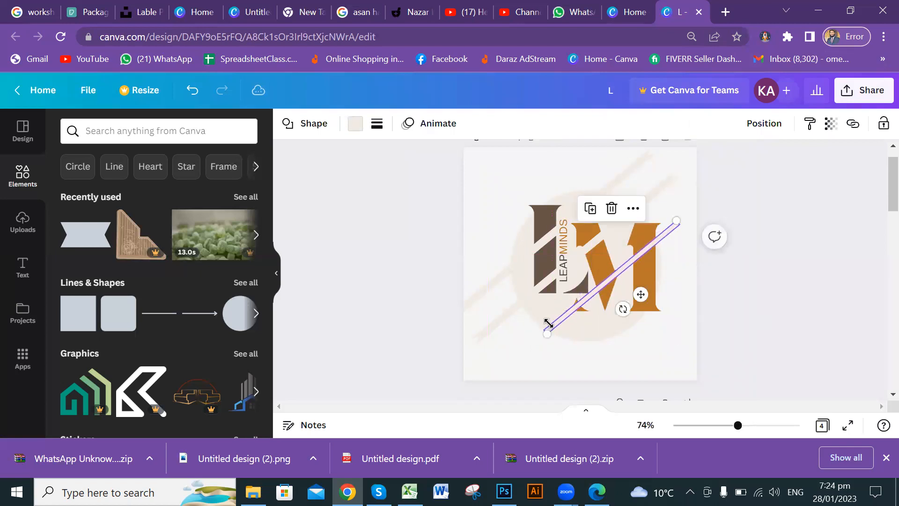
left_click(793, 312)
left_click(647, 244)
left_click(650, 246)
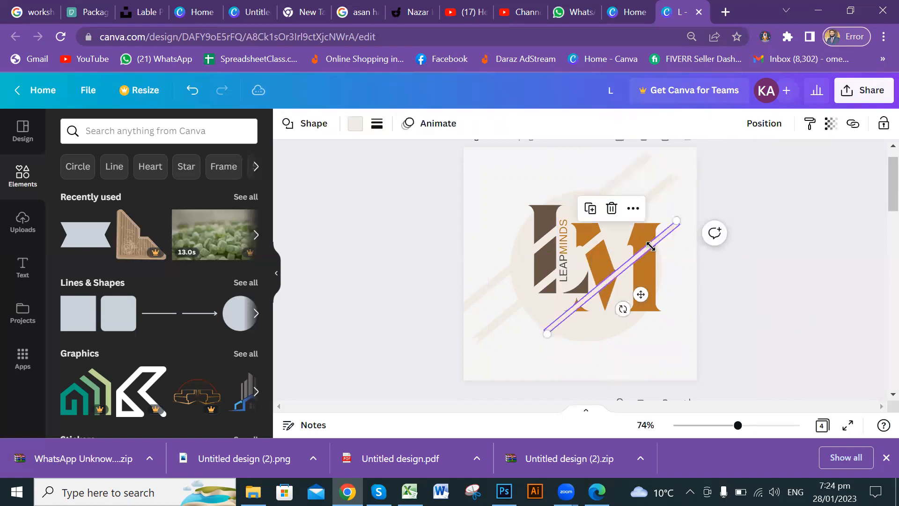
left_click_drag(669, 228, 651, 248)
left_click(752, 279)
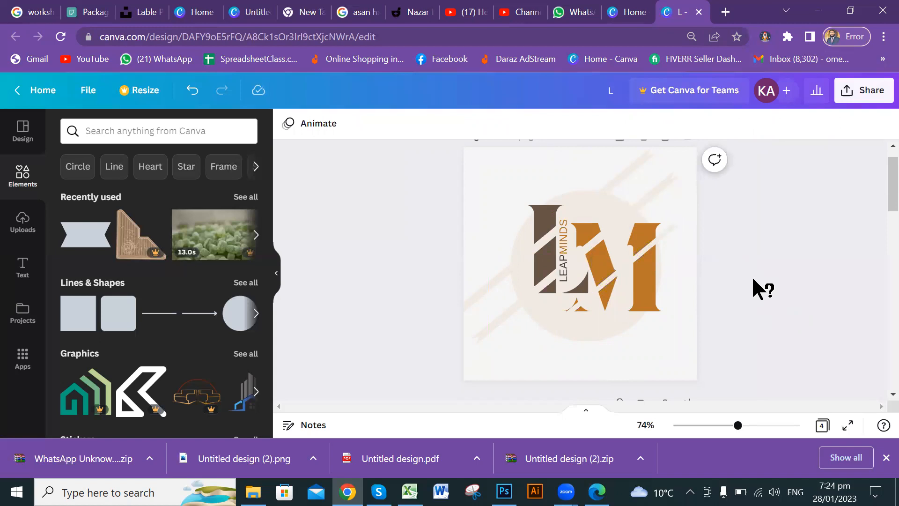
Add a cross shape from the lines and shapes collection to the MK logo on page 4.
scroll(754, 278, "down", 3)
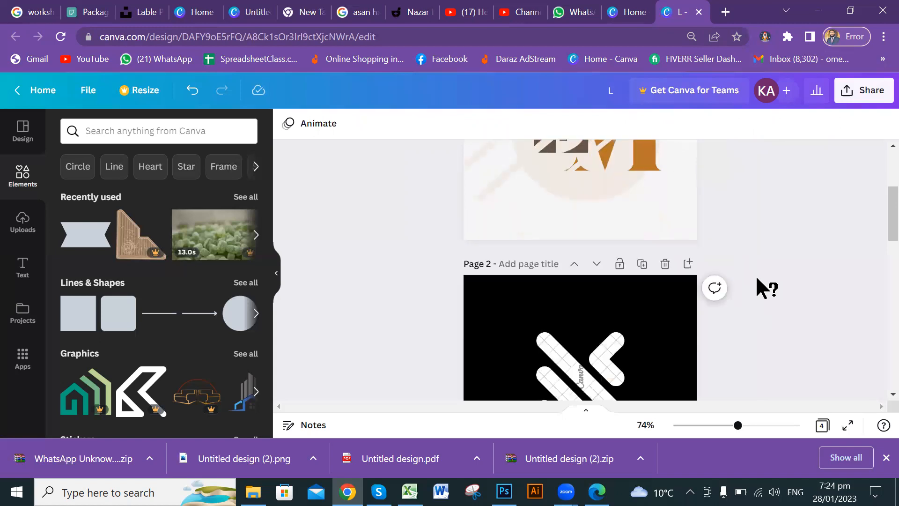
scroll(770, 312, "up", 3)
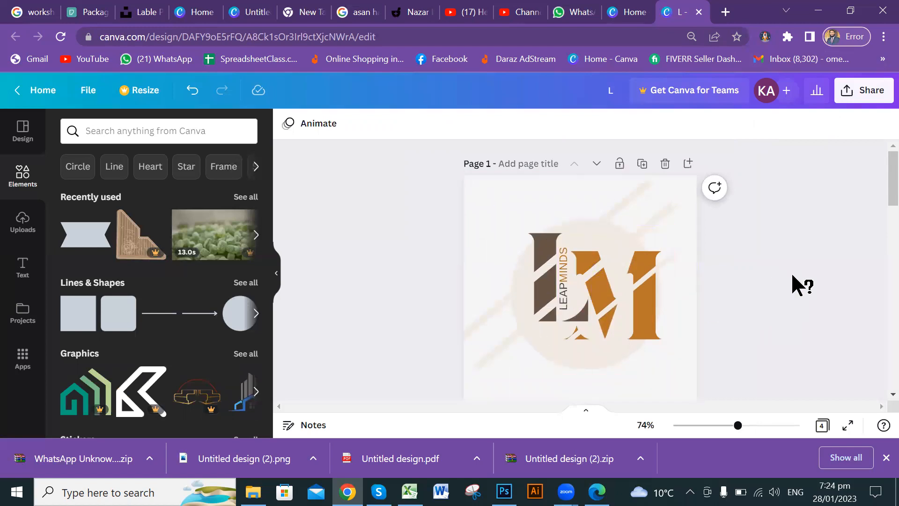
scroll(796, 269, "down", 2)
scroll(809, 265, "down", 8)
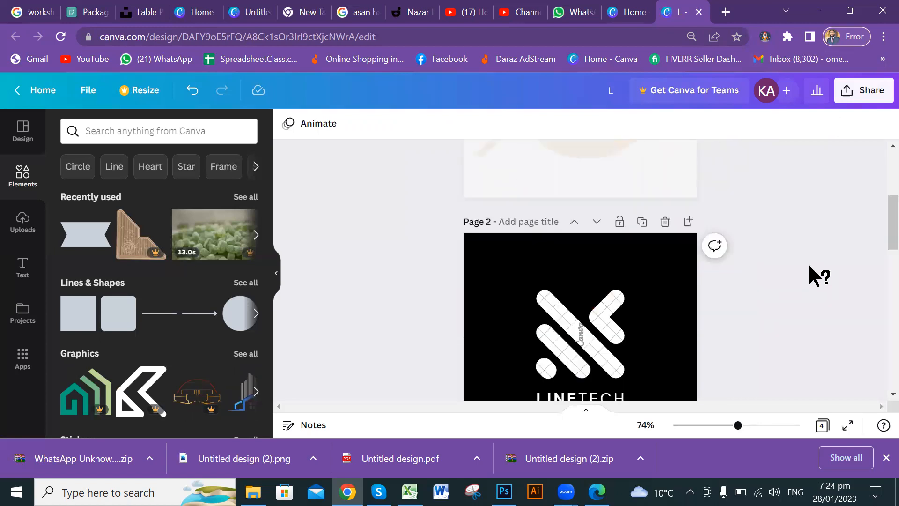
scroll(809, 267, "down", 5)
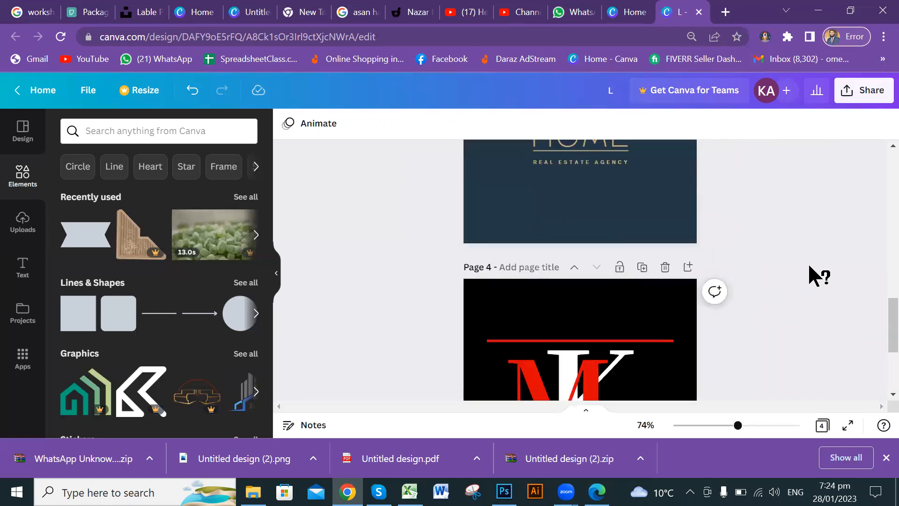
scroll(723, 270, "down", 2)
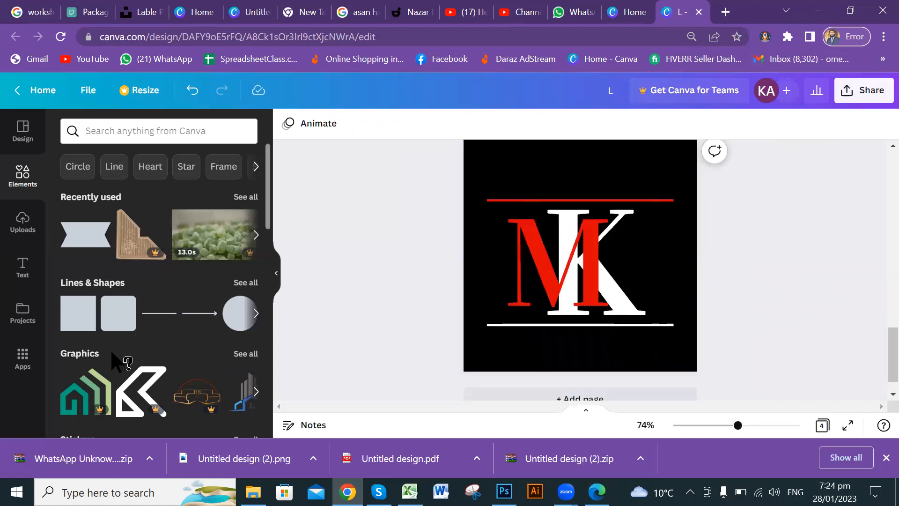
left_click(246, 284)
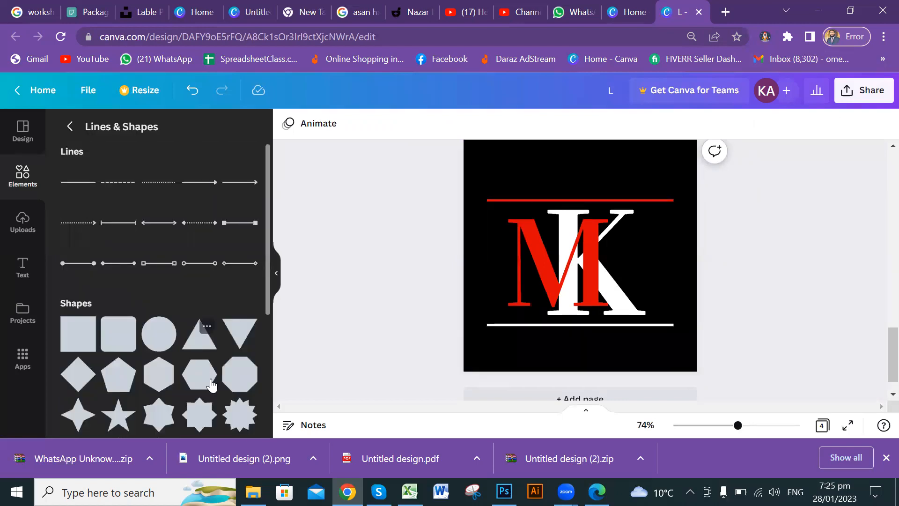
scroll(224, 365, "down", 3)
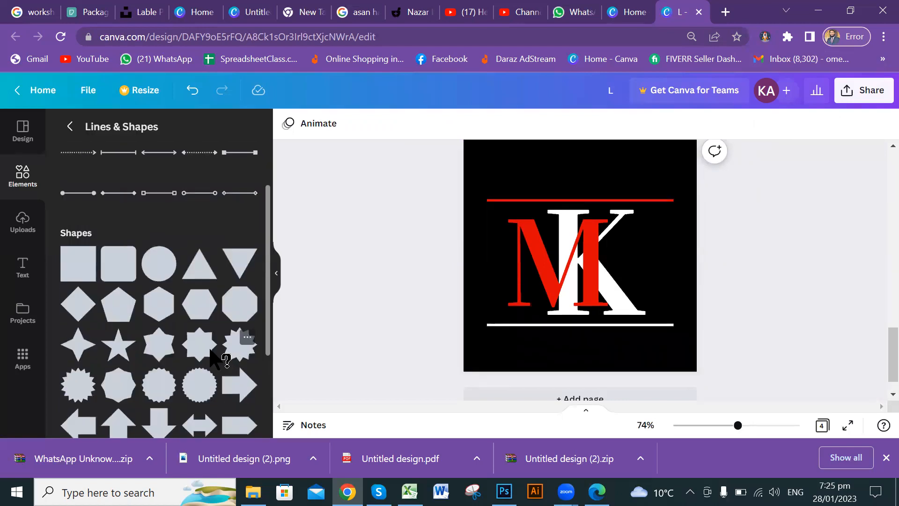
scroll(210, 355, "down", 4)
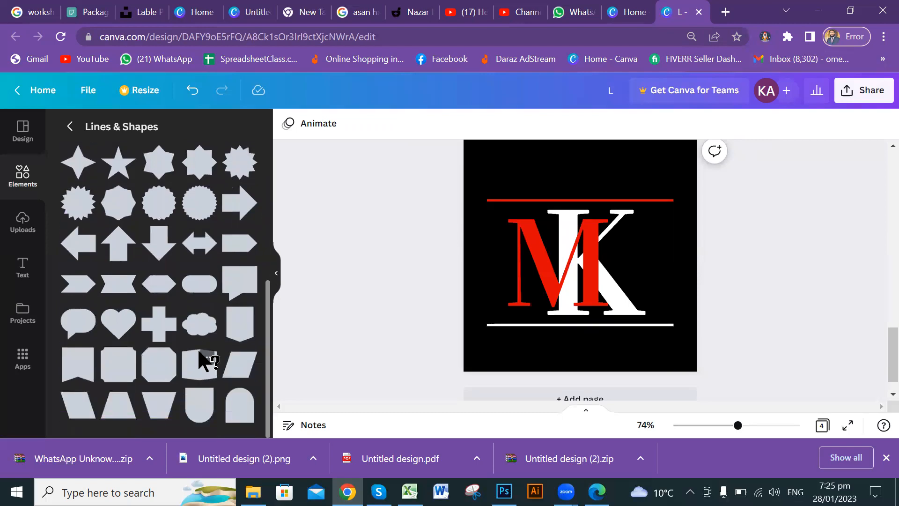
left_click(157, 331)
left_click(850, 286)
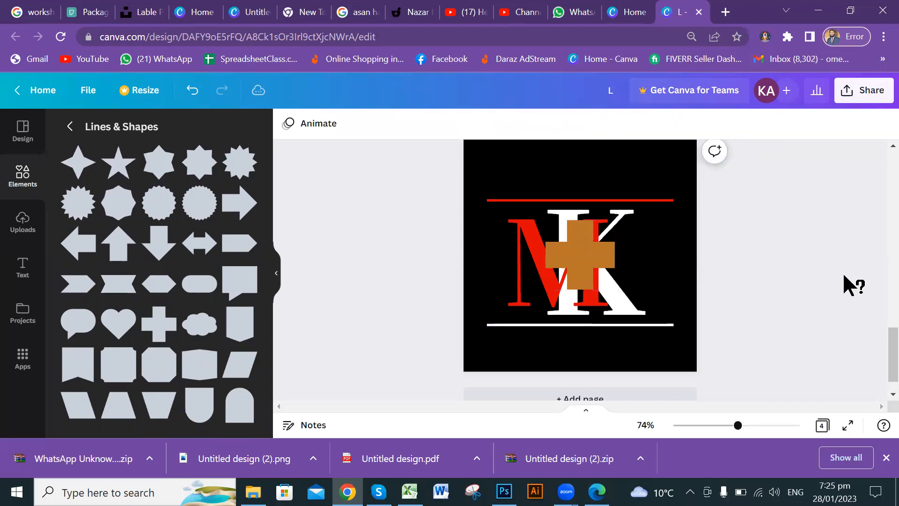
Try the cross in black, enlarged over the middle of the M and K, and delete it.
left_click_drag(578, 257, 512, 195)
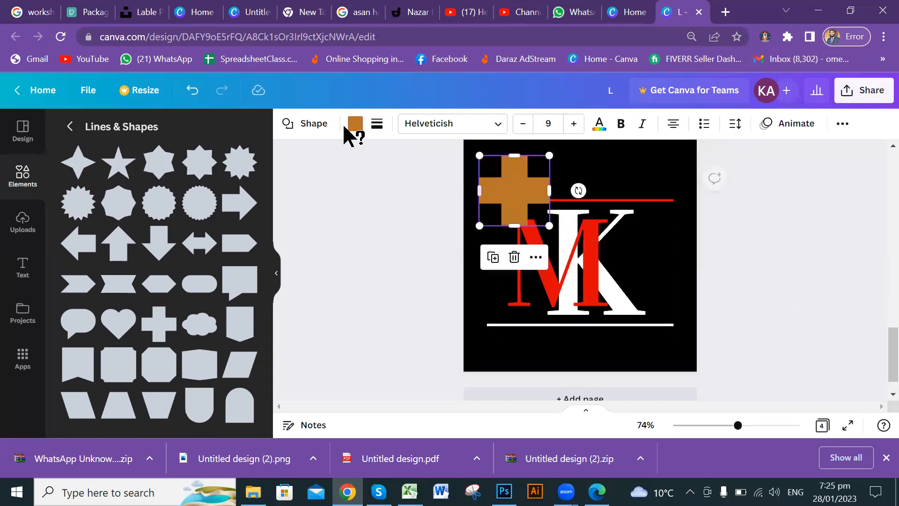
left_click(355, 124)
left_click(139, 196)
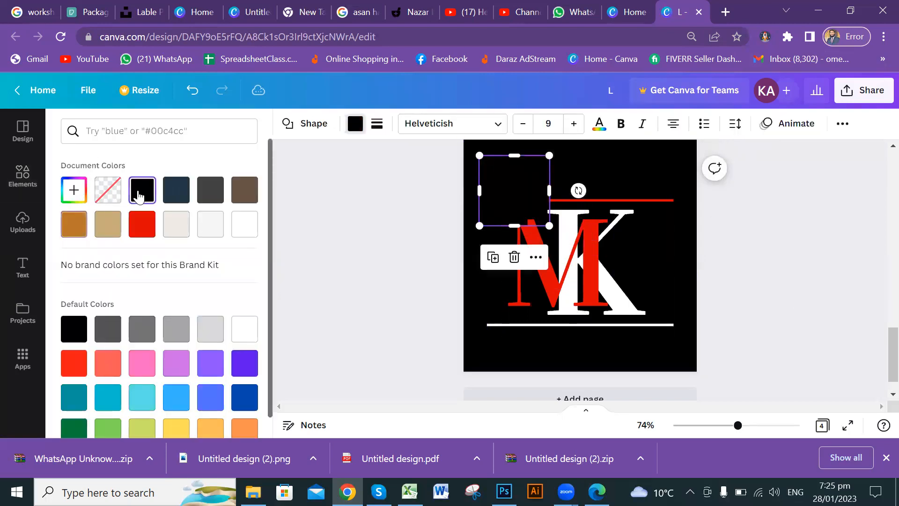
left_click_drag(501, 183, 604, 263)
left_click_drag(605, 296, 572, 260)
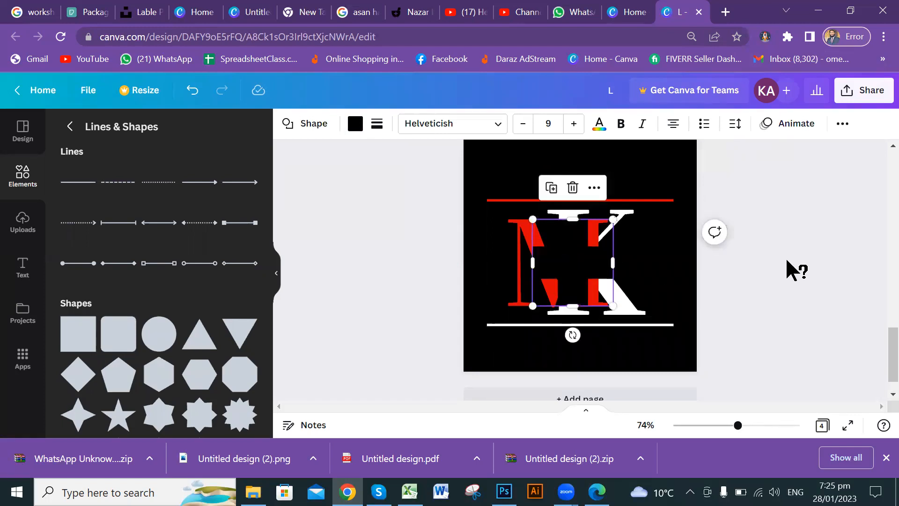
left_click(791, 265)
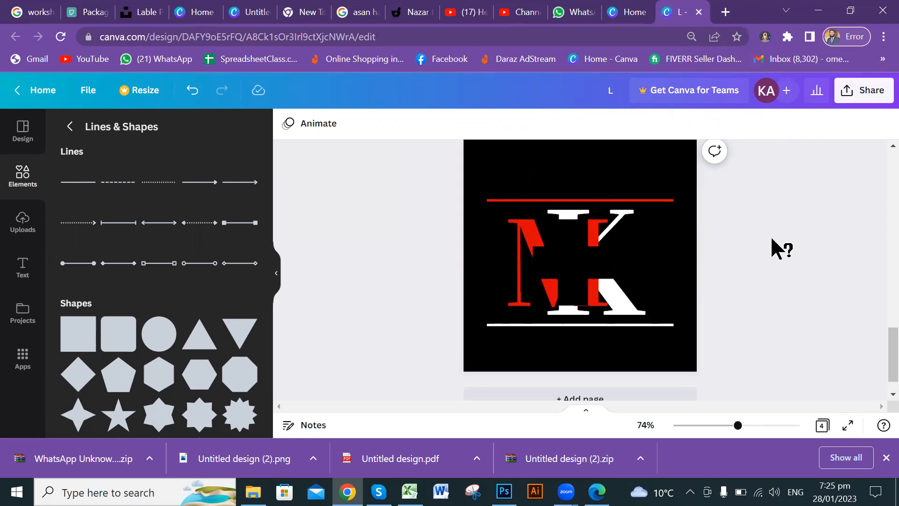
left_click(570, 272)
key("Delete")
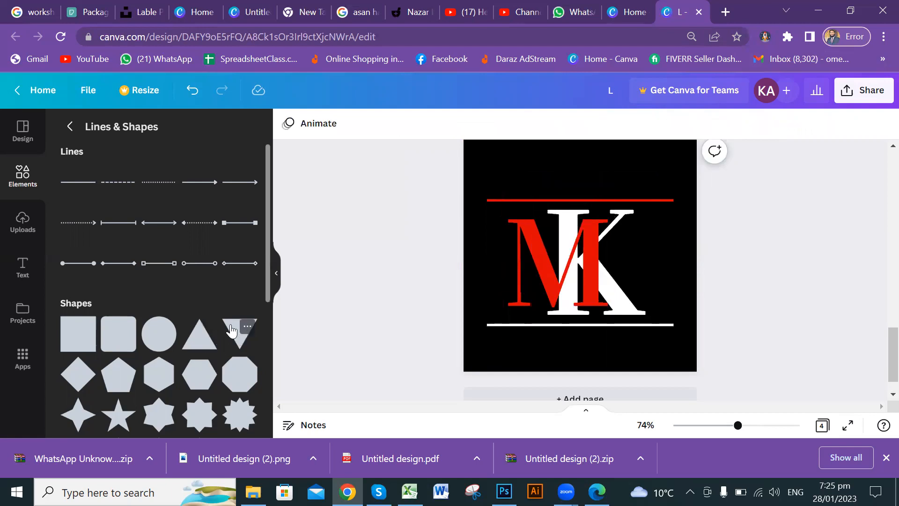
Add an inverted triangle to the MK logo and color it black.
left_click(230, 345)
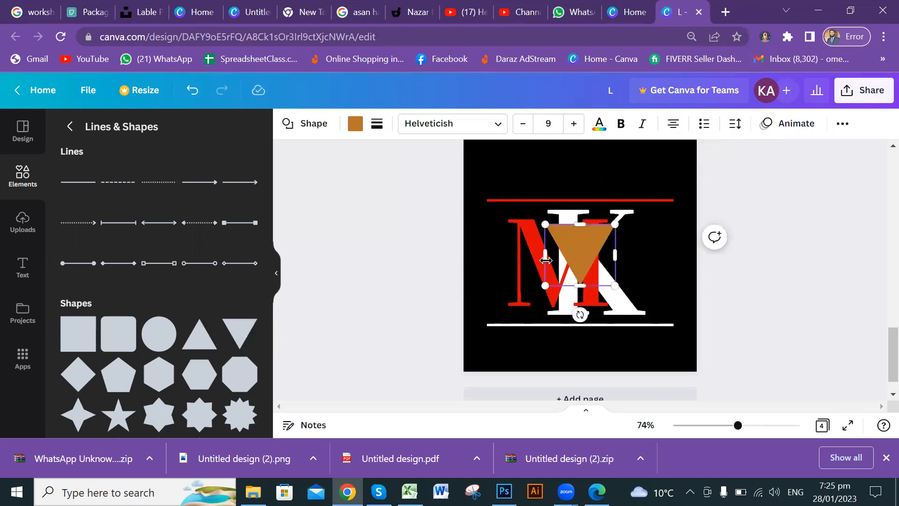
left_click(577, 243)
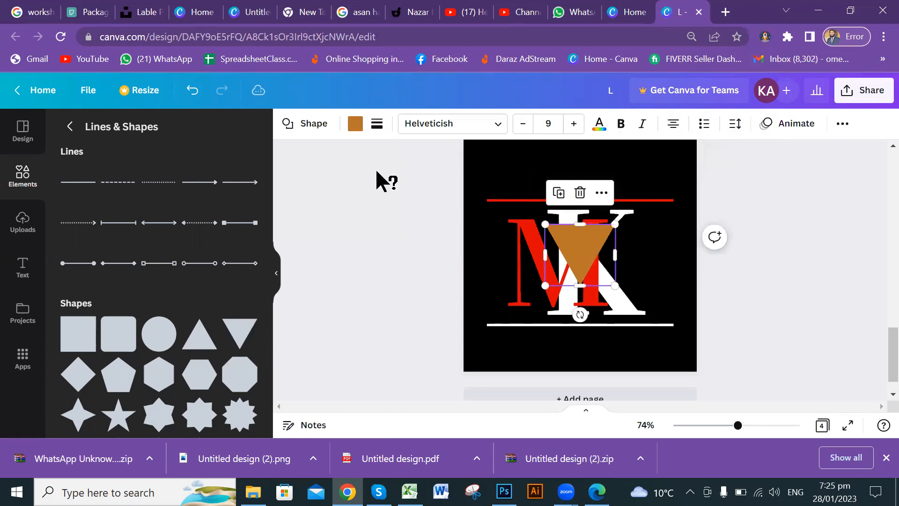
left_click(355, 123)
left_click(141, 189)
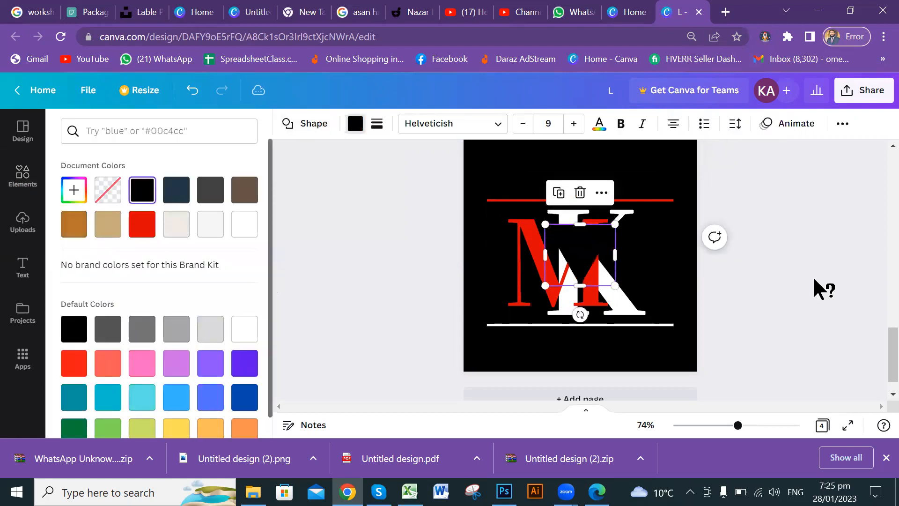
key("Escape")
Mask the M's upper-left corner with the black triangle and the K's lower-right leg with a copy rotated -180°.
left_click_drag(580, 293, 624, 300)
left_click_drag(627, 366, 574, 281)
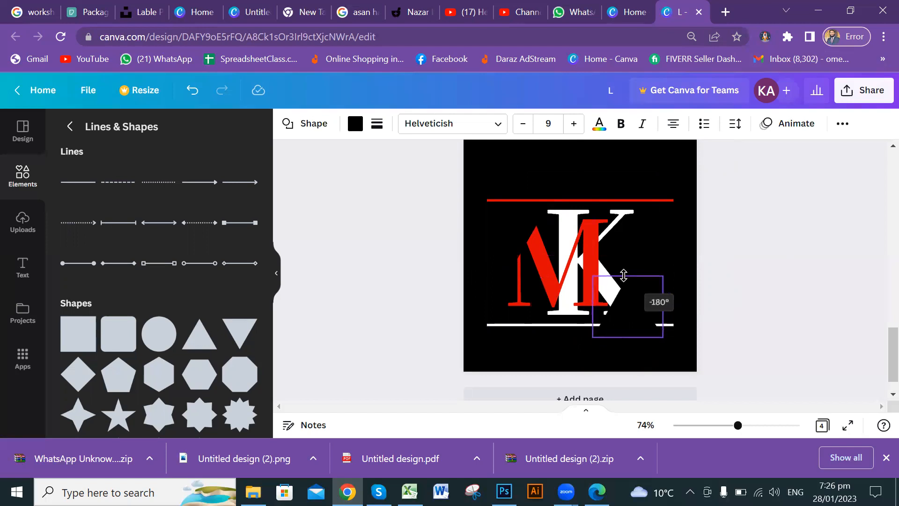
left_click_drag(623, 275, 624, 276)
left_click_drag(653, 322, 631, 297)
left_click(771, 298)
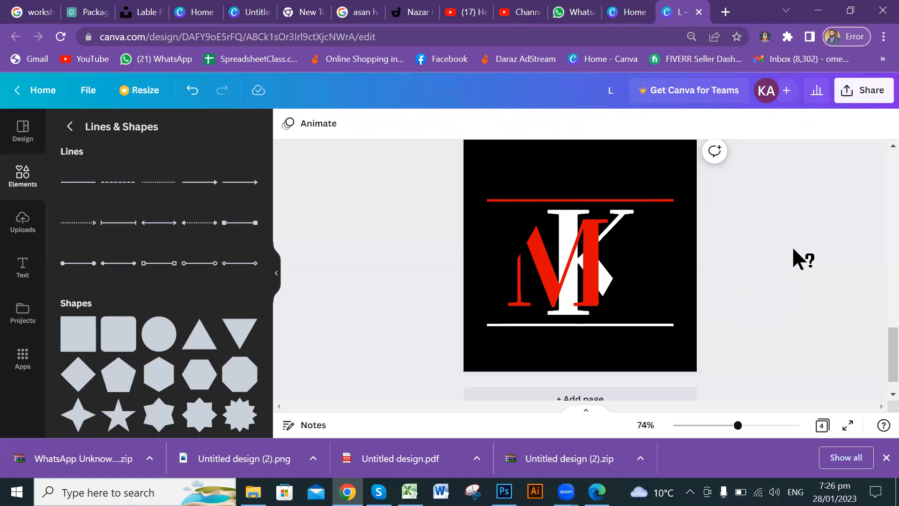
Add a solid straight line across the middle of the MK letters and stretch it beyond both page edges.
left_click(80, 186)
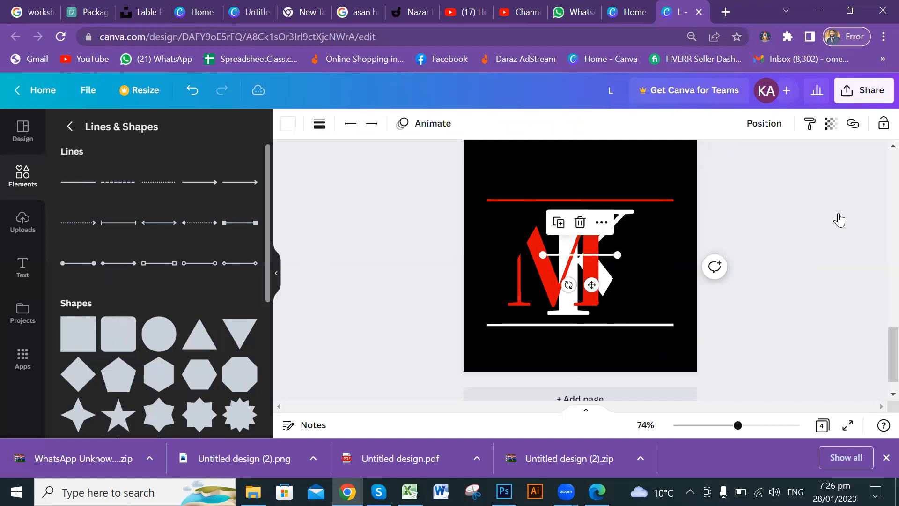
scroll(840, 229, "up", 3)
scroll(845, 229, "down", 3)
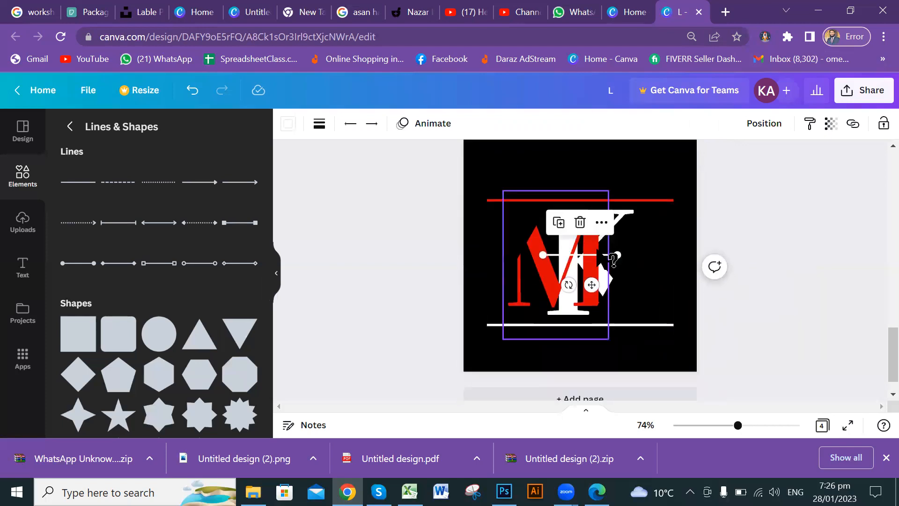
left_click_drag(604, 256, 735, 260)
left_click(794, 209)
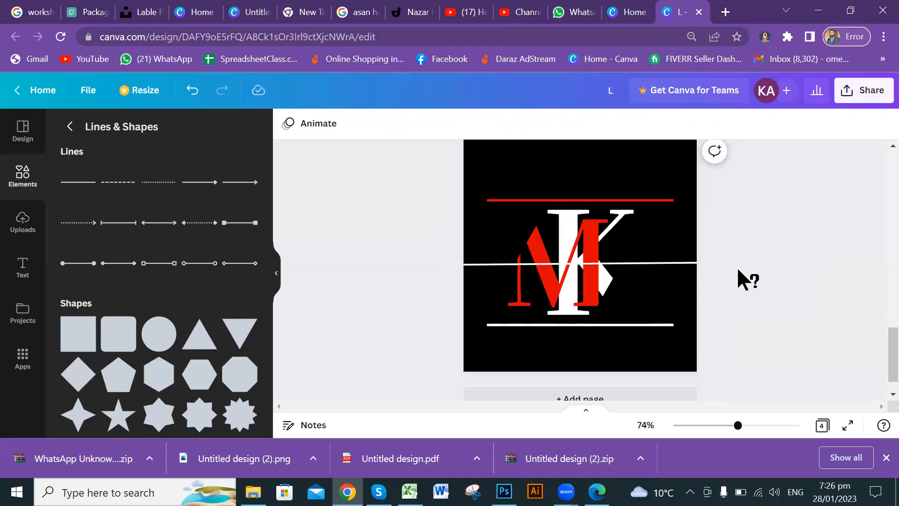
Color the line through the middle of the MK letters black.
left_click(681, 264)
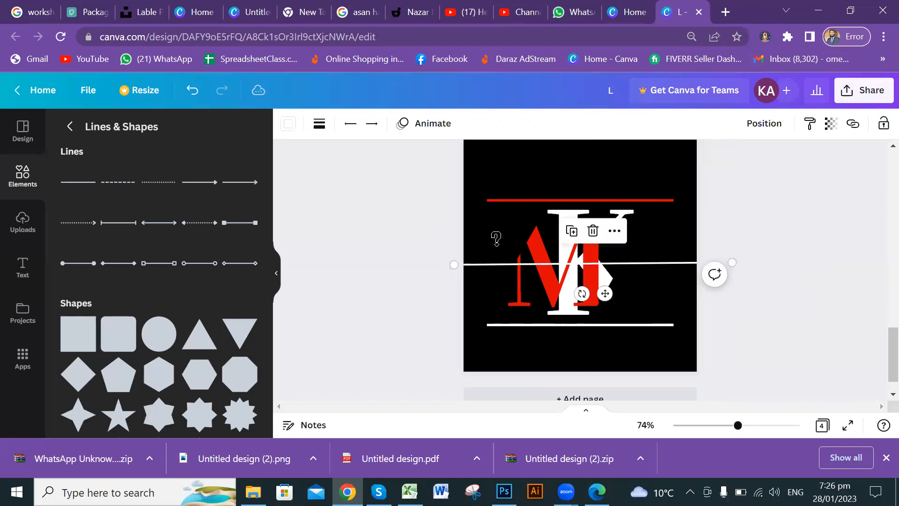
left_click(286, 124)
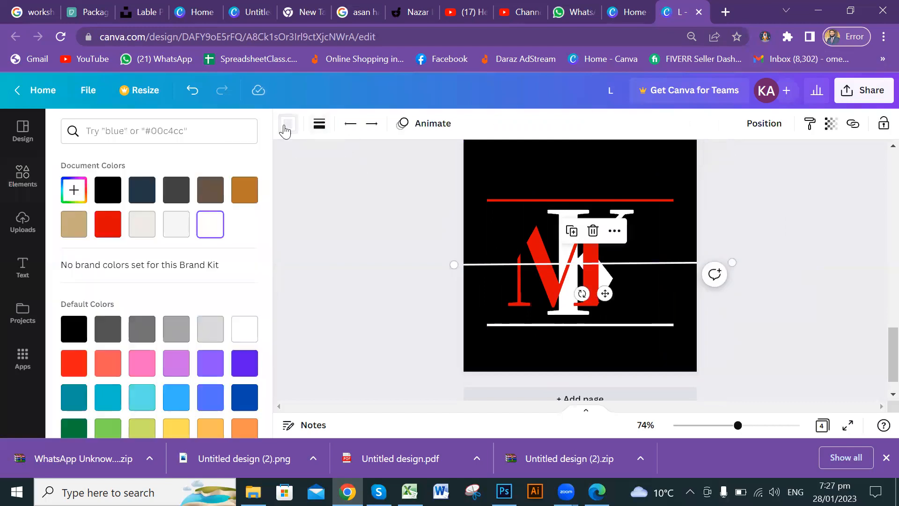
left_click(104, 199)
key("Escape")
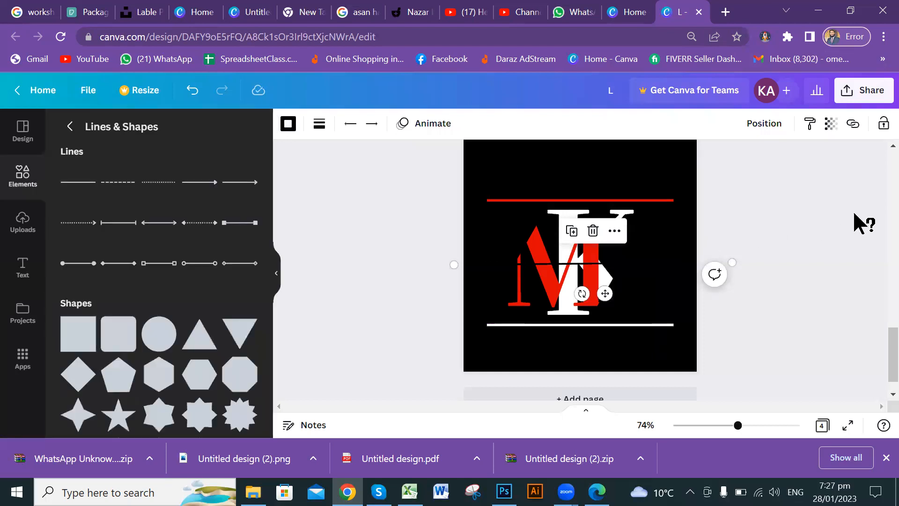
Thicken the black line running across the middle of the MK letters by raising its line weight.
left_click(852, 210)
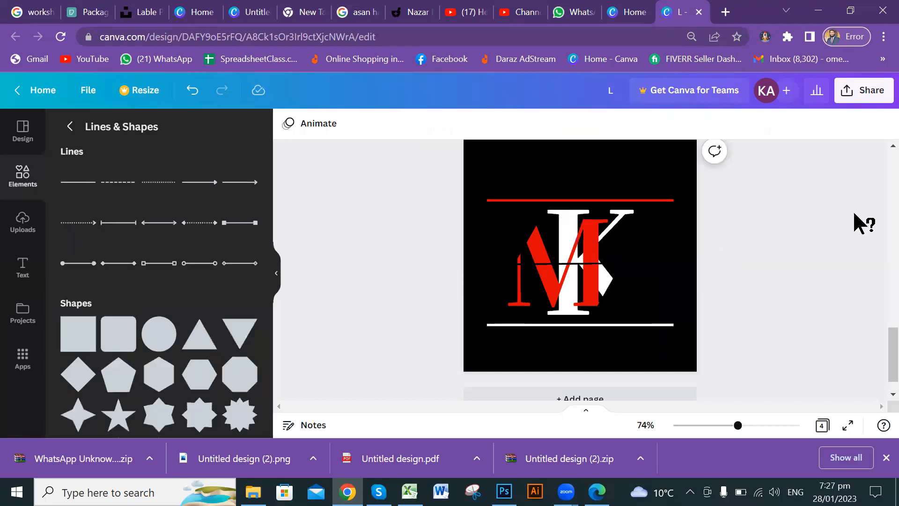
left_click(553, 263)
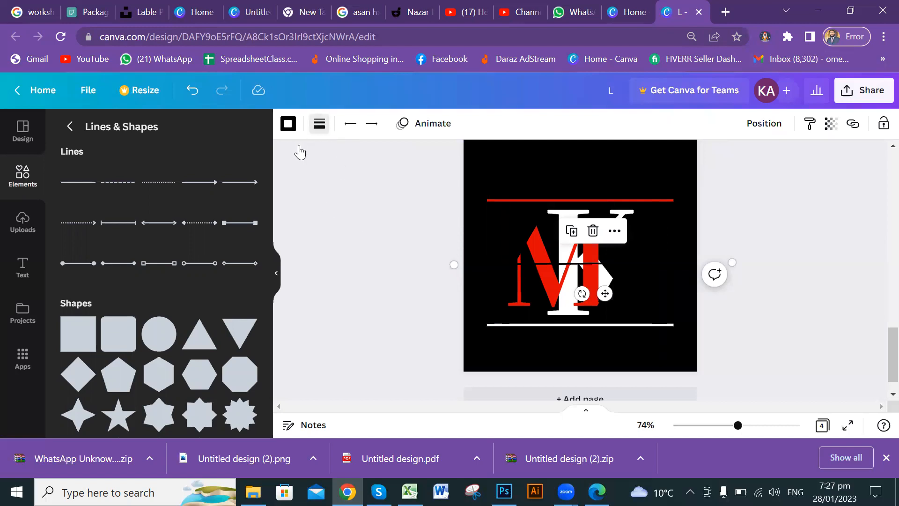
left_click(322, 130)
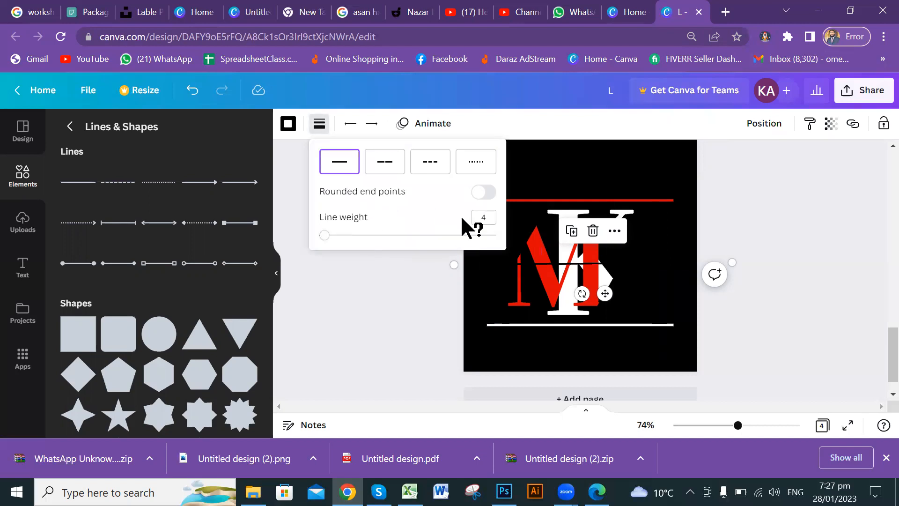
left_click_drag(334, 241, 359, 249)
left_click(378, 293)
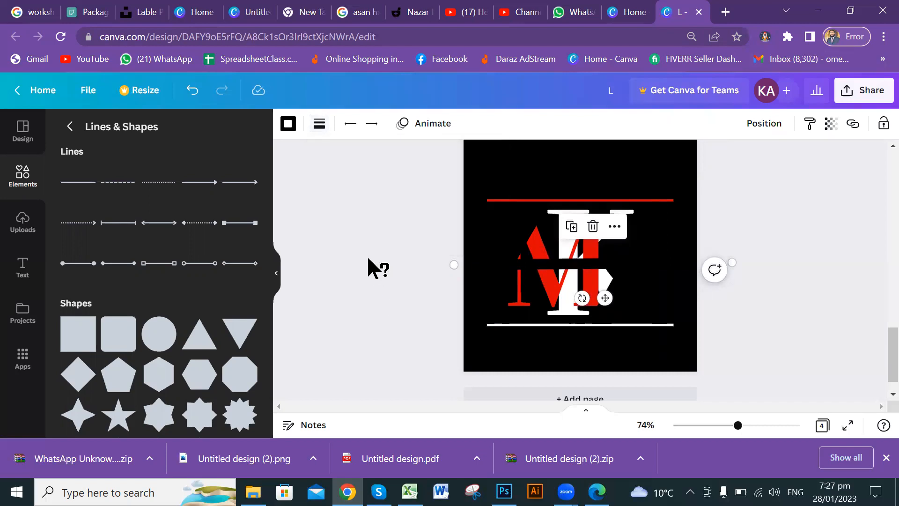
left_click(834, 210)
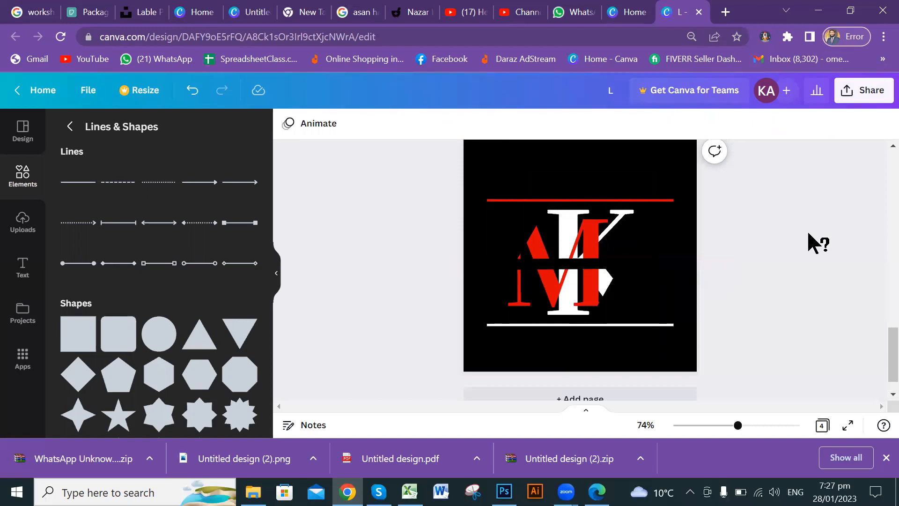
Undo the line, triangle and rectangle edits on page 4 back to the uncut MK letters.
scroll(826, 232, "down", 1)
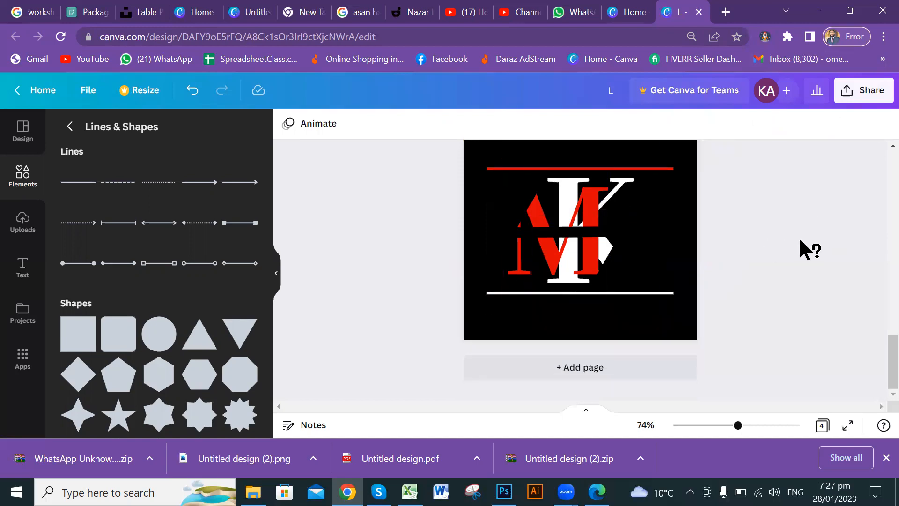
scroll(799, 236, "up", 3)
scroll(798, 236, "down", 3)
scroll(799, 236, "up", 1)
key("ctrl+z")
key("ctrl+z")
key("ctrl+z")
key("ctrl+z")
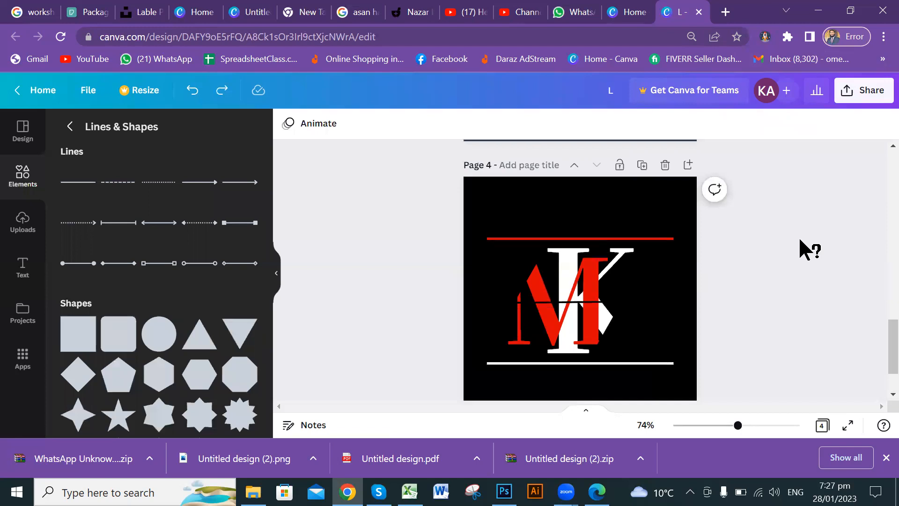
key("ctrl+z")
key("ctrl+z")
key("ctrl+z")
key("ctrl+z")
key("ctrl+z")
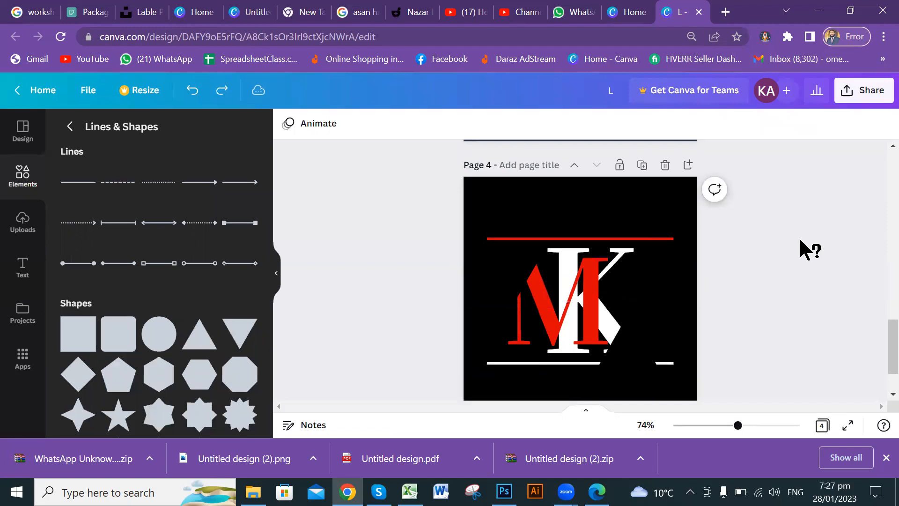
key("ctrl+z")
key("ctrl+z")
key("ctrl+z")
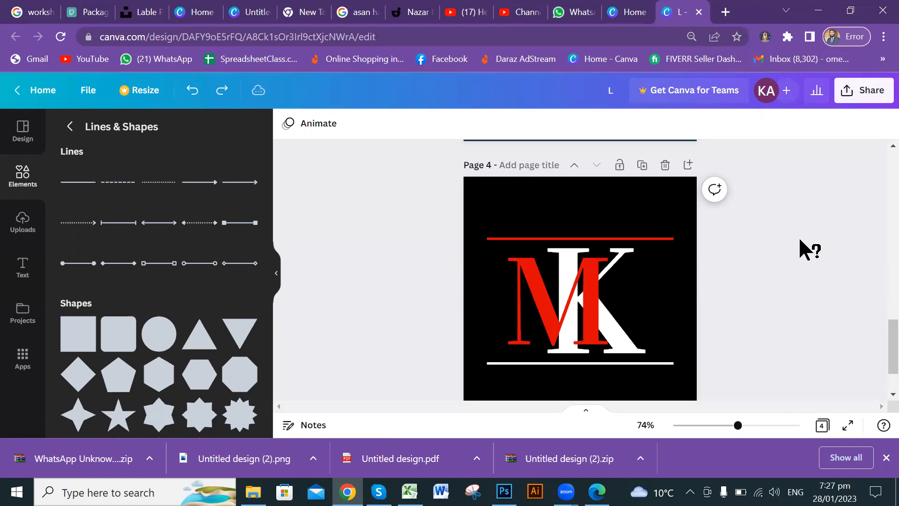
key("ctrl+z")
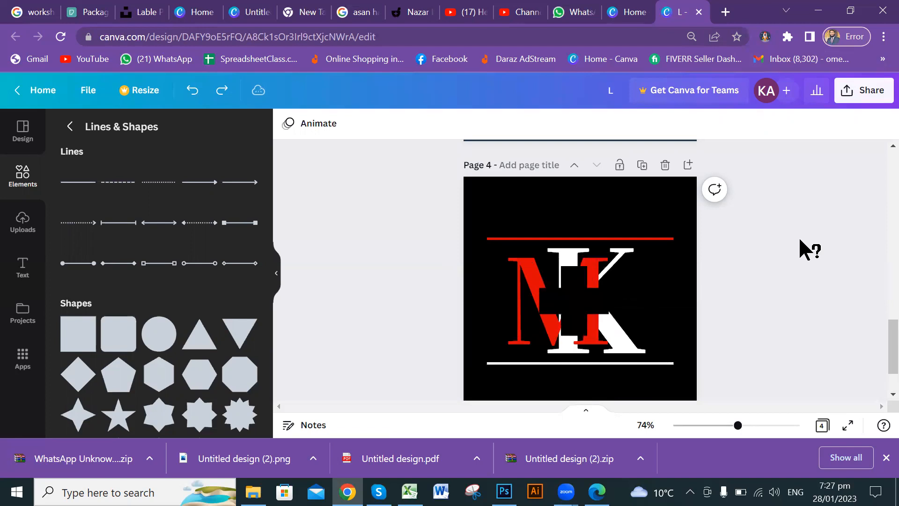
key("ctrl+z")
key("ctrl+z")
key("ctrl+z")
key("ctrl+z")
key("ctrl+z")
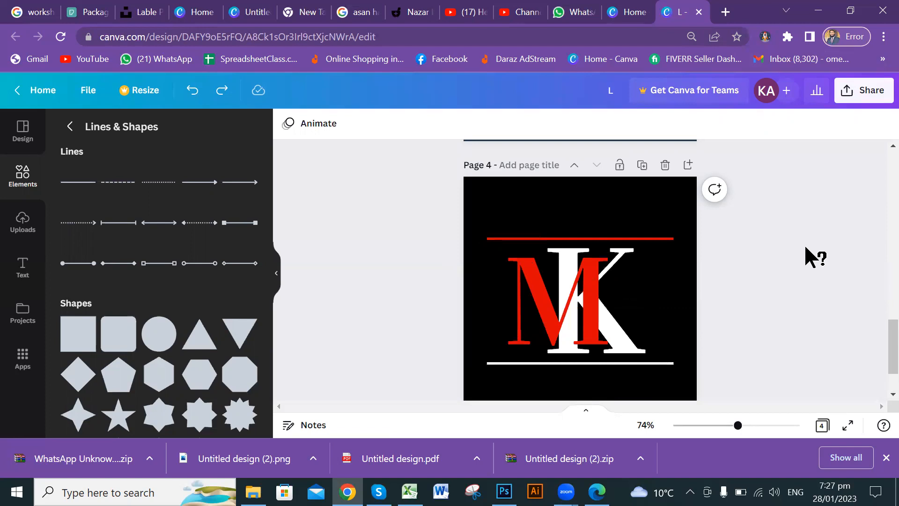
Change the background color of page 4 to white.
scroll(875, 344, "down", 2)
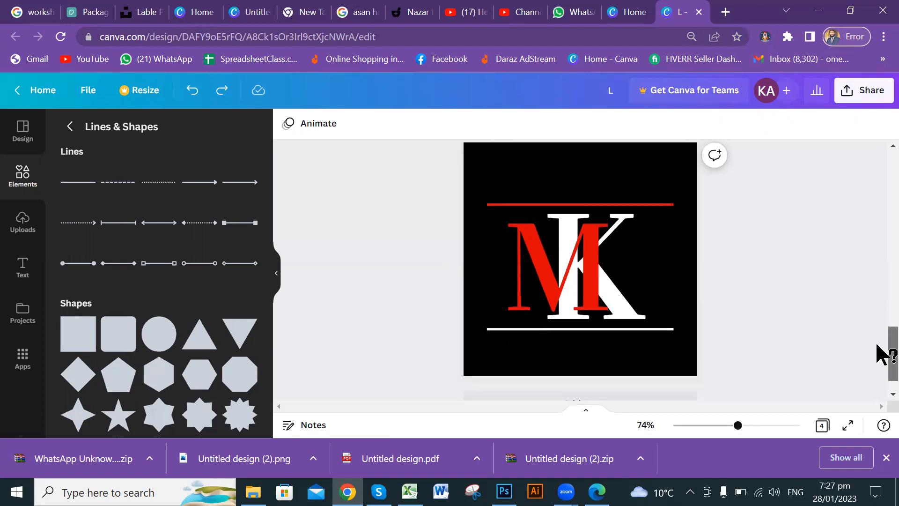
scroll(876, 342, "up", 1)
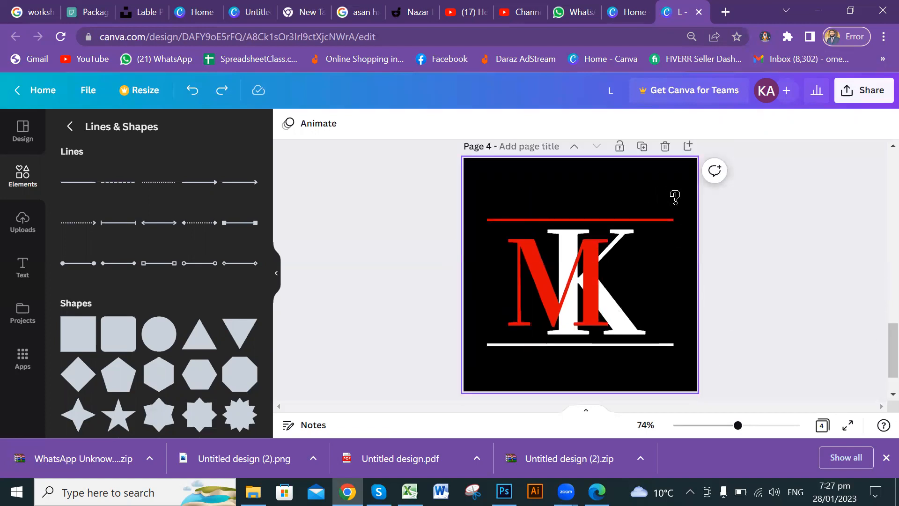
left_click(685, 187)
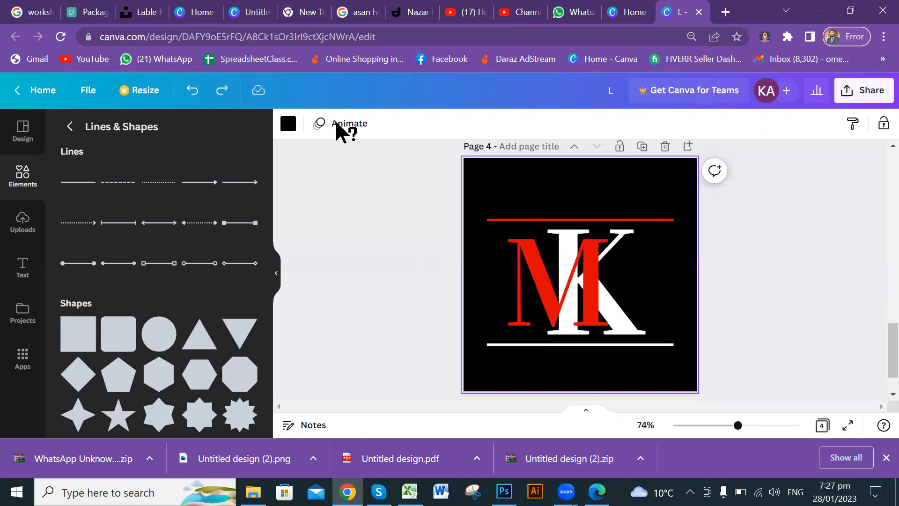
left_click(288, 125)
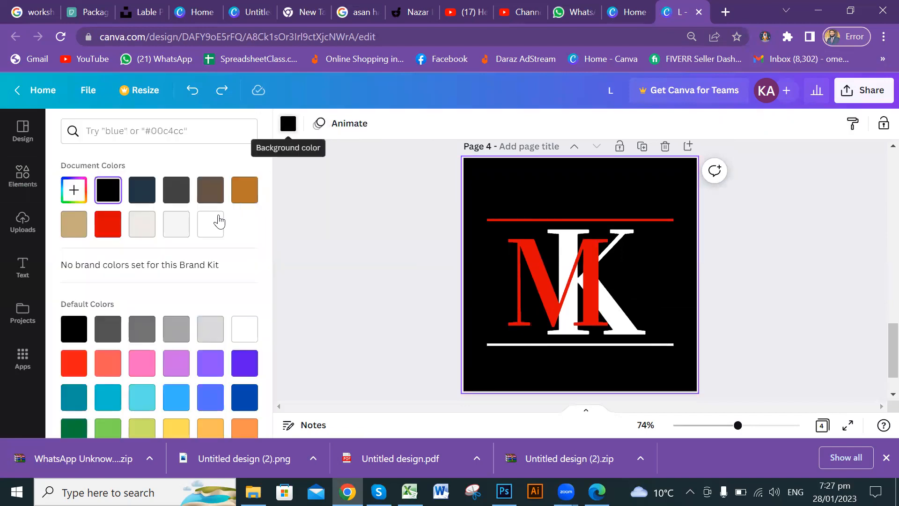
left_click(208, 230)
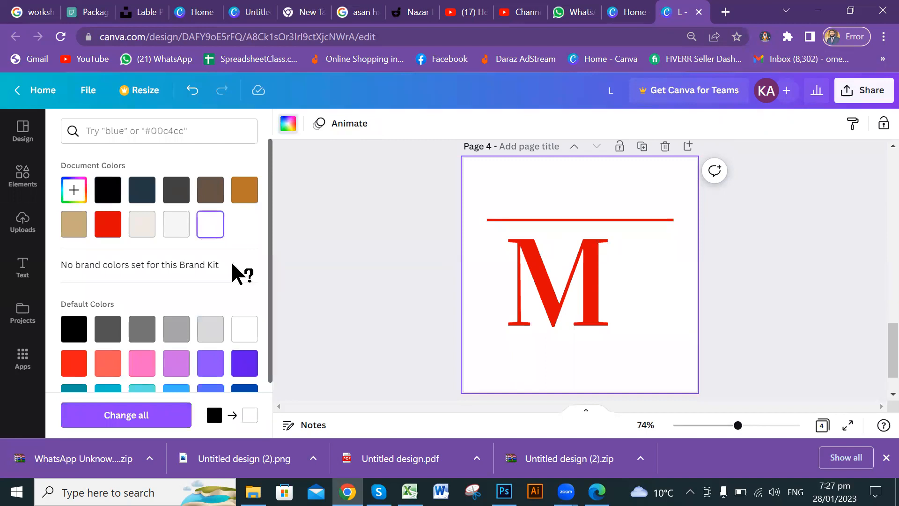
Recolor the letter K on page 4 with the dark navy document color.
left_click(628, 284)
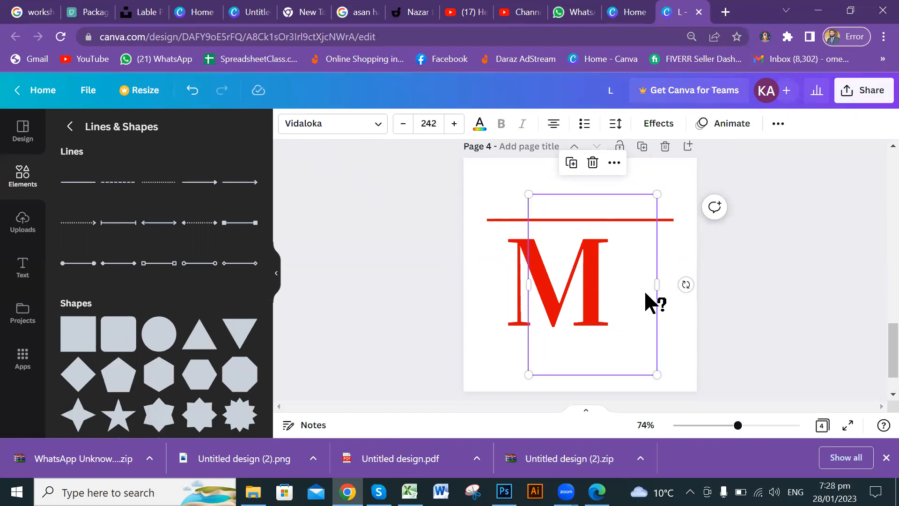
left_click(479, 124)
left_click(138, 192)
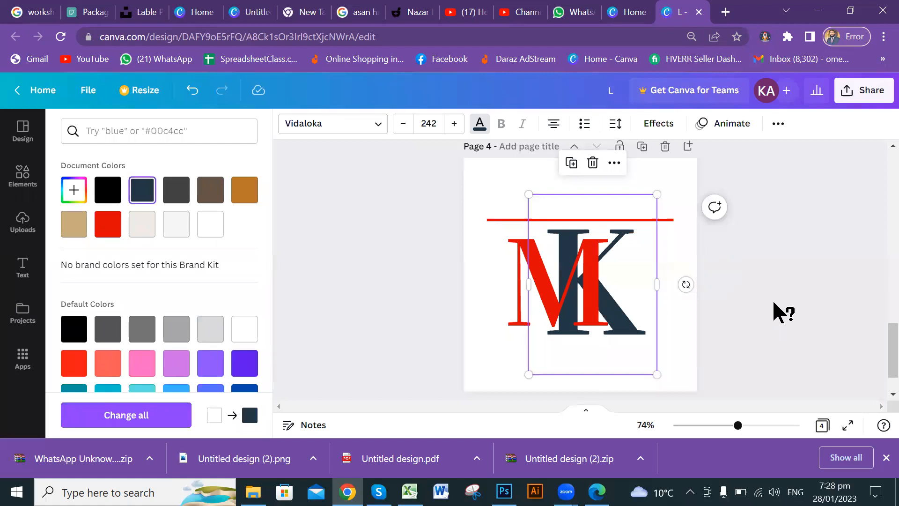
key("l")
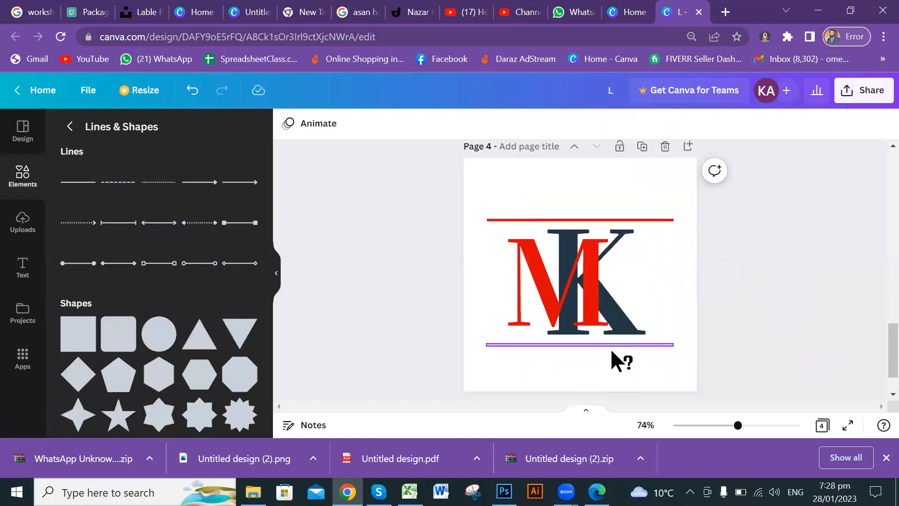
Color the horizontal line below the MK letters black.
left_click(613, 346)
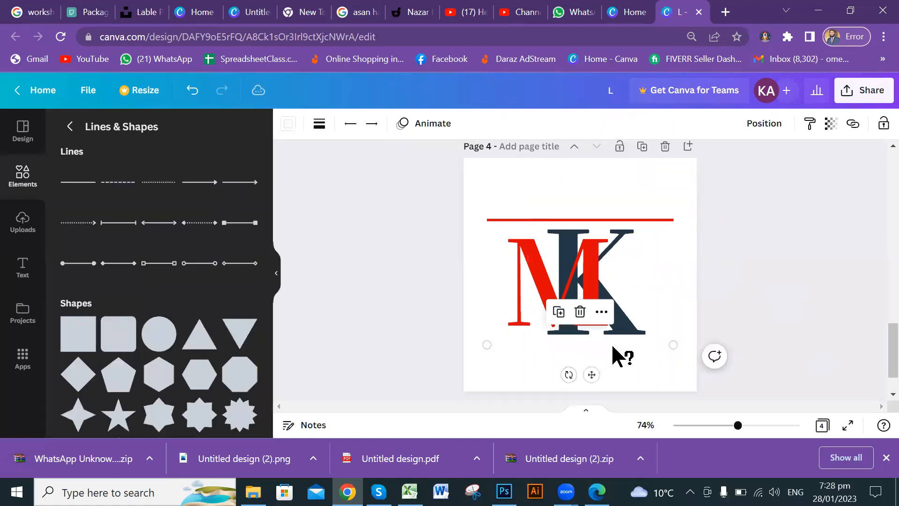
left_click(318, 124)
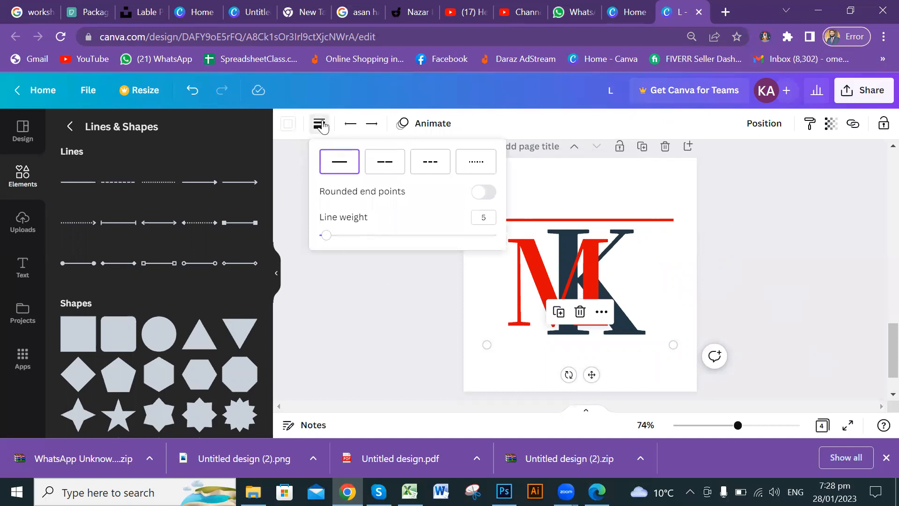
left_click(323, 126)
left_click(287, 124)
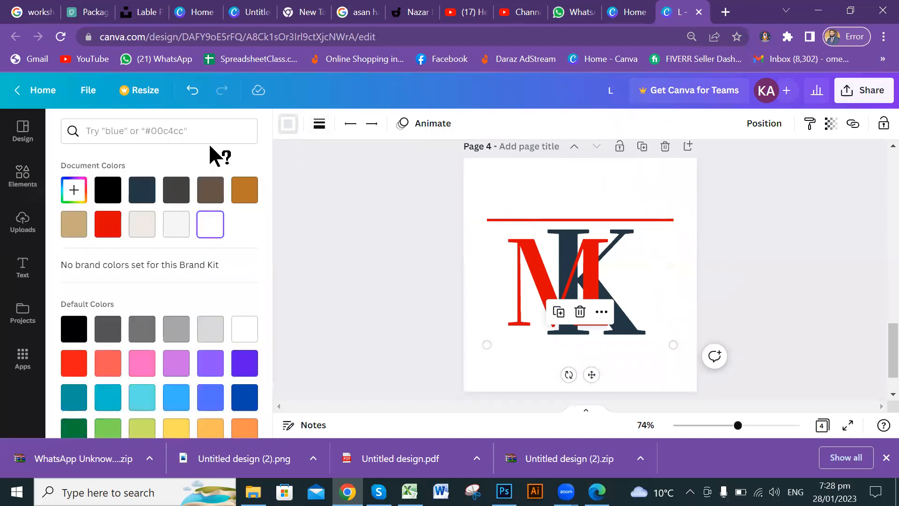
left_click(108, 192)
key("Escape")
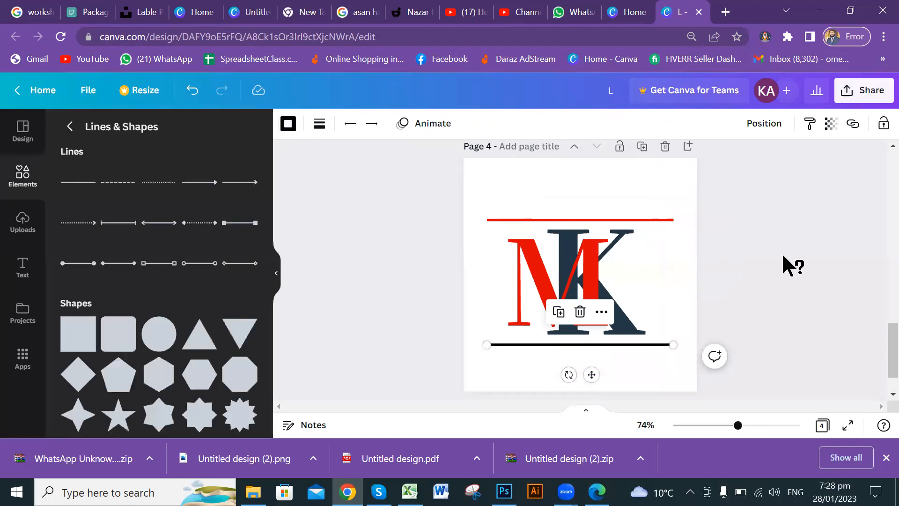
left_click(783, 257)
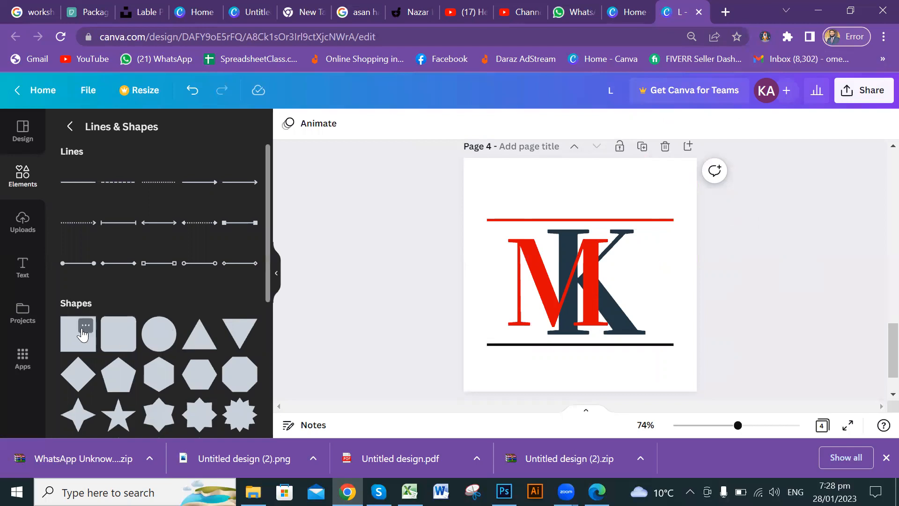
Add a circle shape to page 4 and place it in the page's upper-right corner above the K.
left_click(160, 335)
left_click(847, 299)
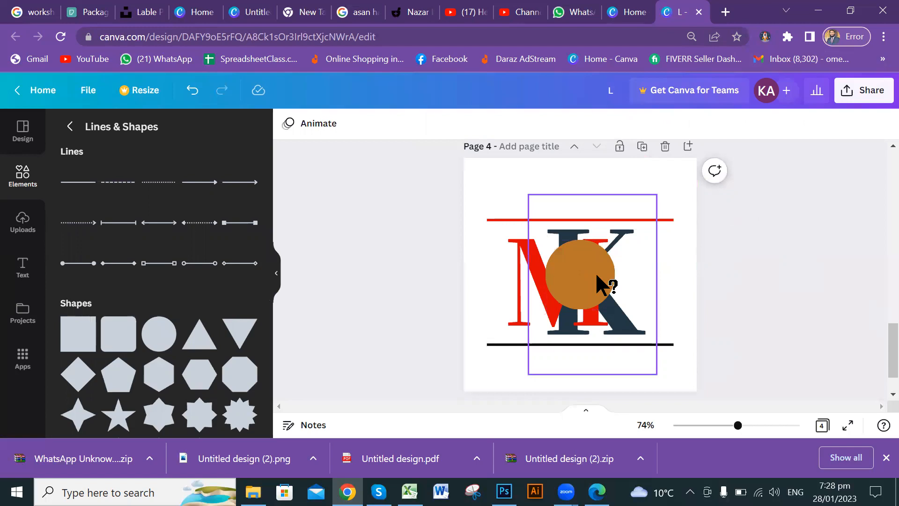
left_click_drag(593, 272, 669, 193)
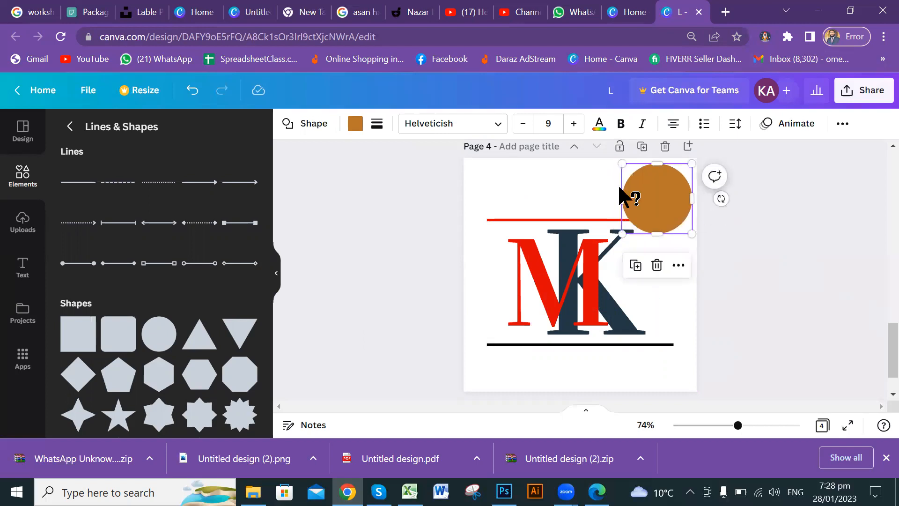
Set the circle's fill to no color and keep the transparent circle selected.
left_click(354, 125)
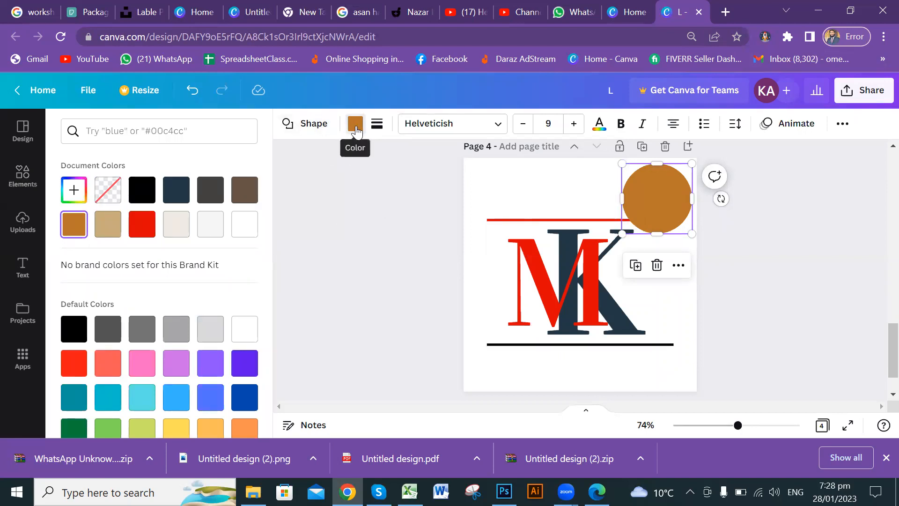
left_click(108, 198)
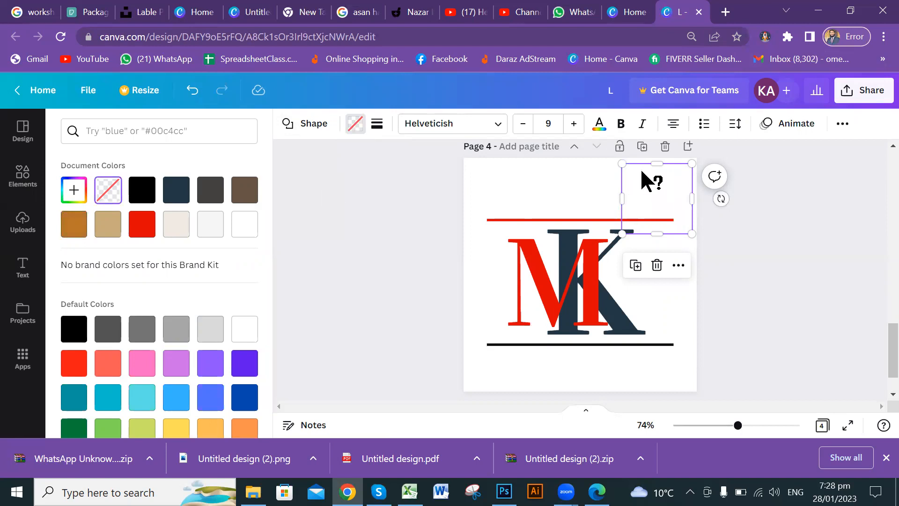
left_click(757, 214)
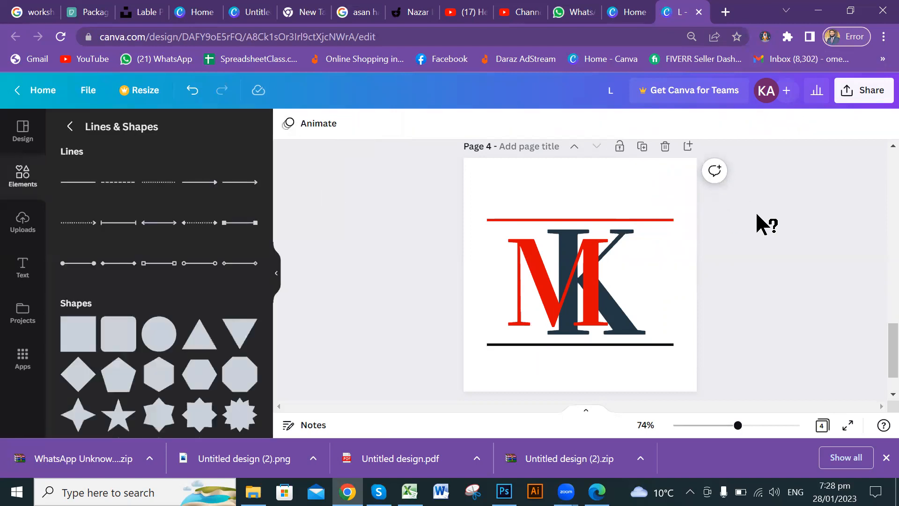
left_click(652, 194)
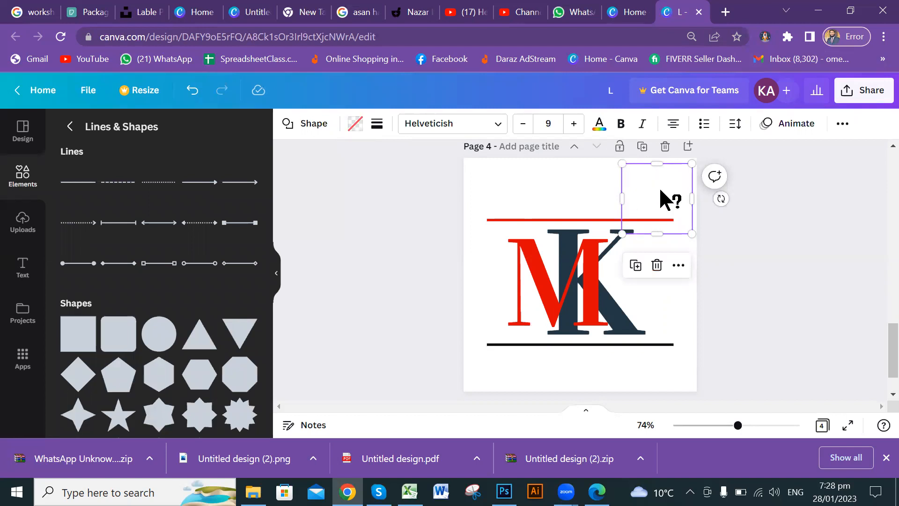
Move the unfilled circle into the page's upper-right corner and give it a solid black border with weight 8.
left_click(760, 229)
left_click(668, 199)
left_click_drag(655, 196, 672, 197)
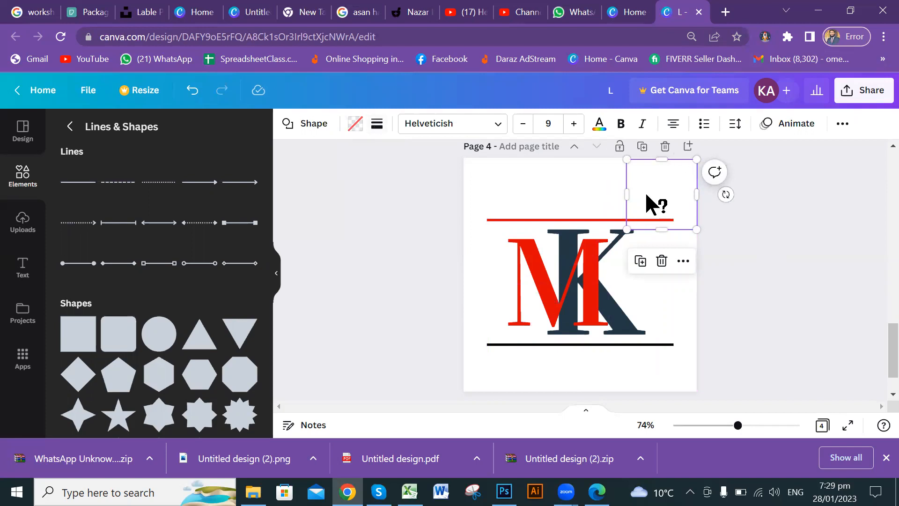
left_click(377, 126)
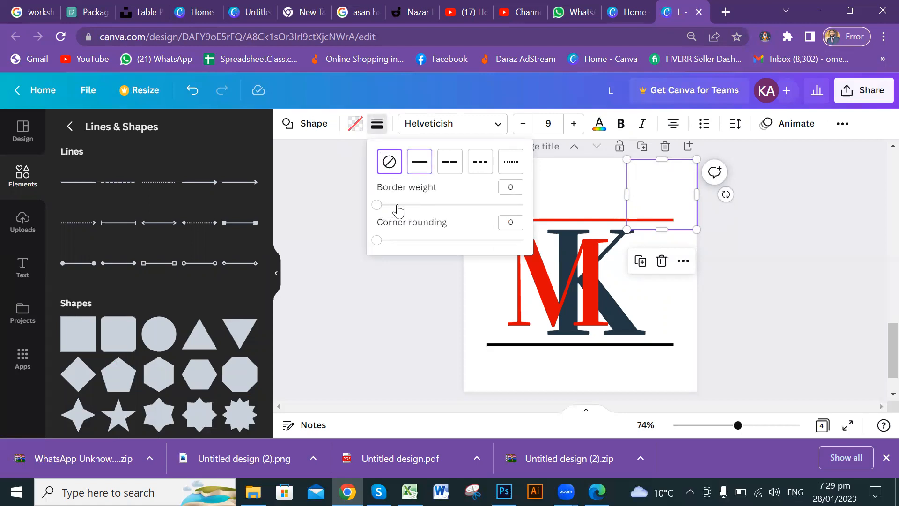
left_click(410, 170)
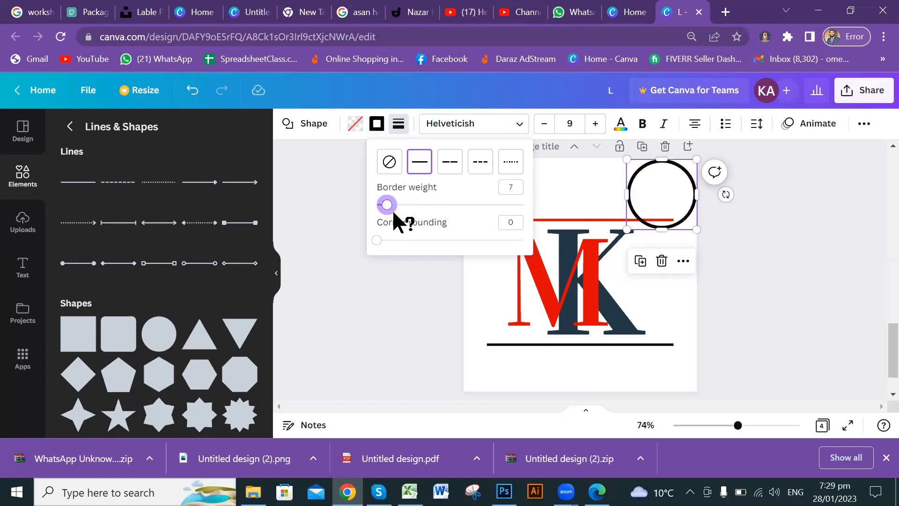
mouse_move(387, 209)
left_mouse_down()
mouse_move(430, 211)
mouse_move(380, 209)
mouse_move(389, 210)
left_mouse_up()
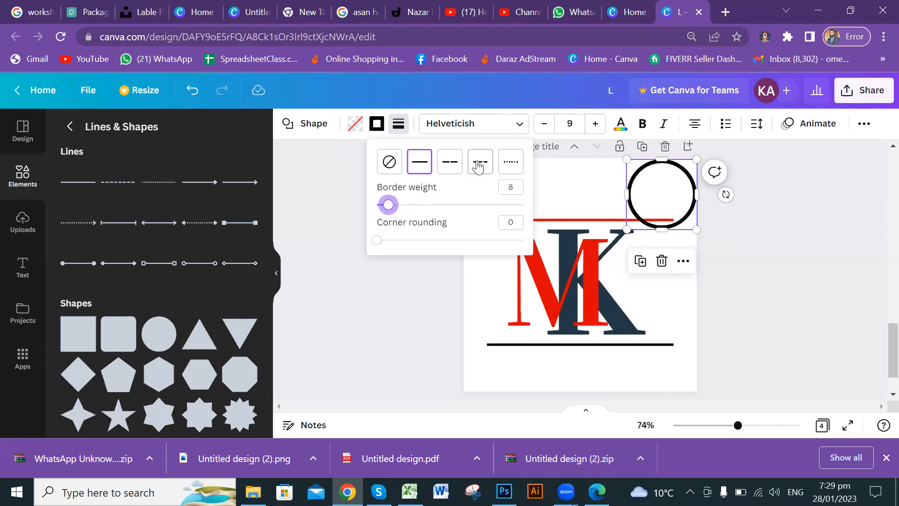
Try the dashed and dotted border styles on the circle, choosing long dashes with a border weight of 10.
left_click(454, 166)
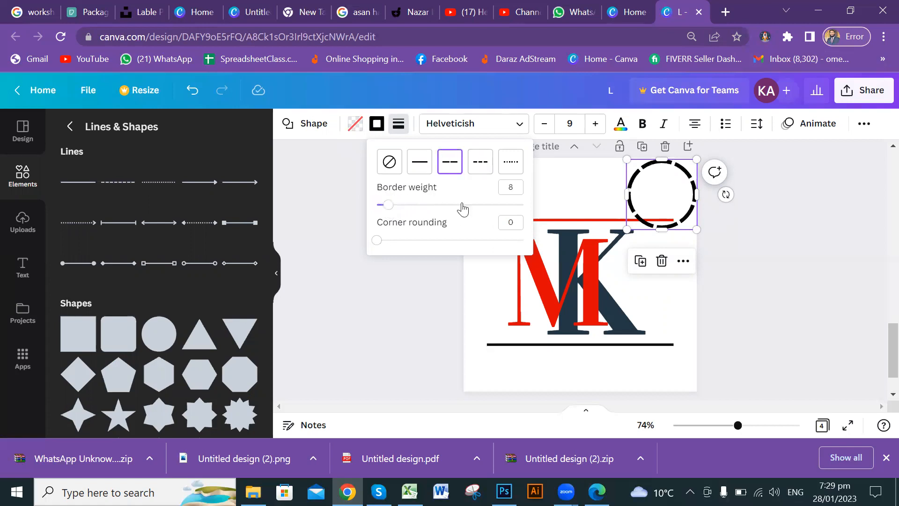
mouse_move(387, 207)
left_mouse_down()
mouse_move(433, 206)
mouse_move(381, 212)
mouse_move(408, 208)
mouse_move(392, 212)
left_mouse_up()
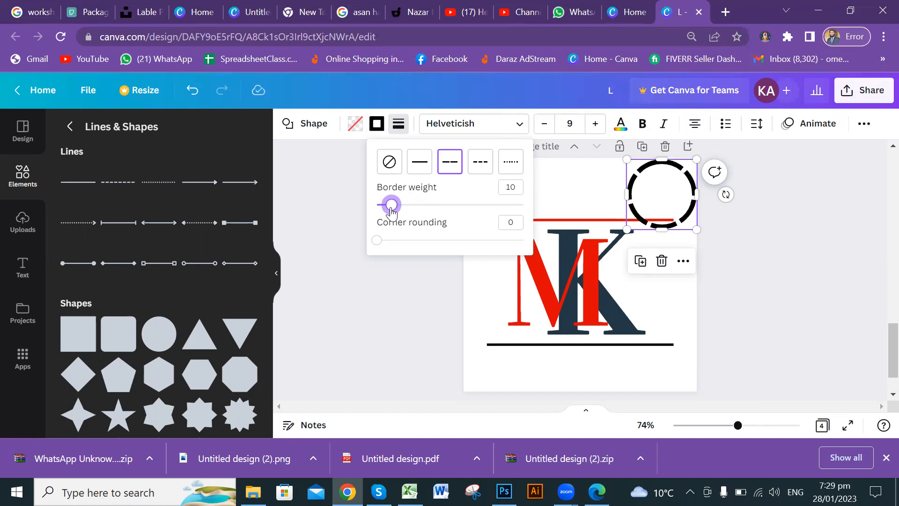
left_click(480, 165)
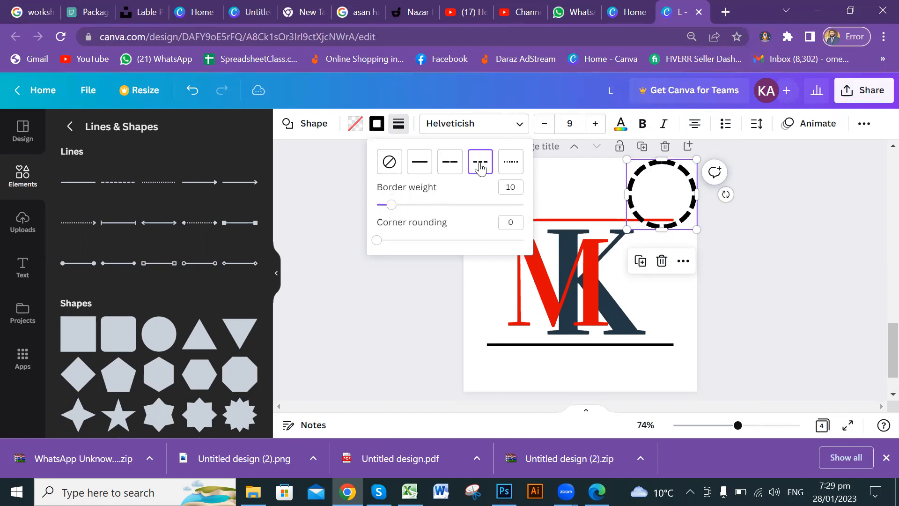
left_click(515, 168)
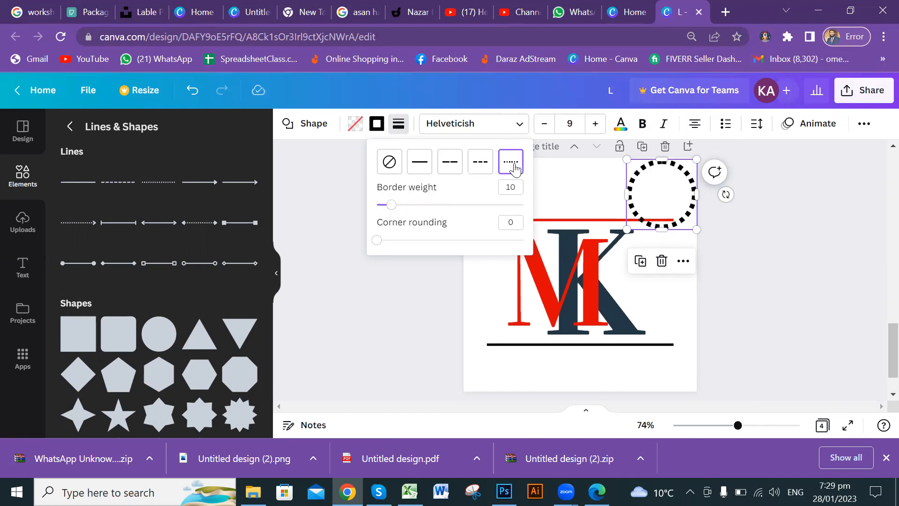
left_click(481, 166)
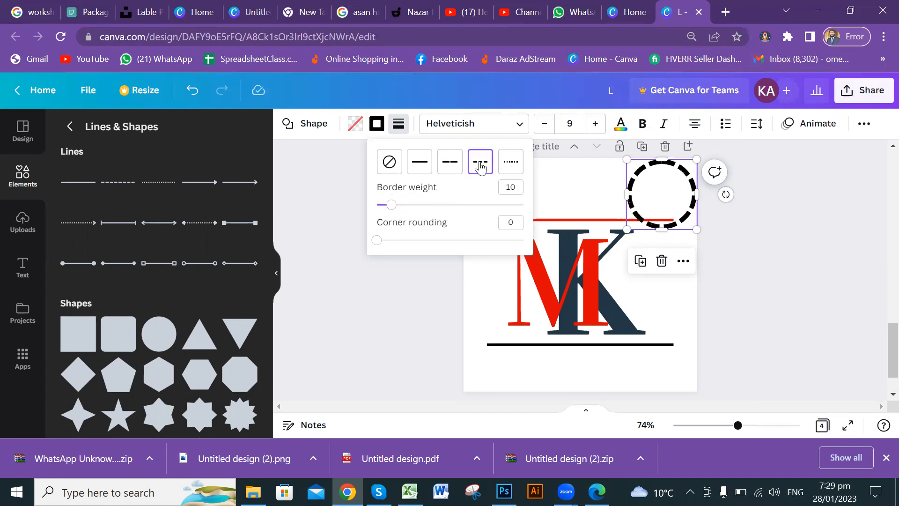
left_click(452, 167)
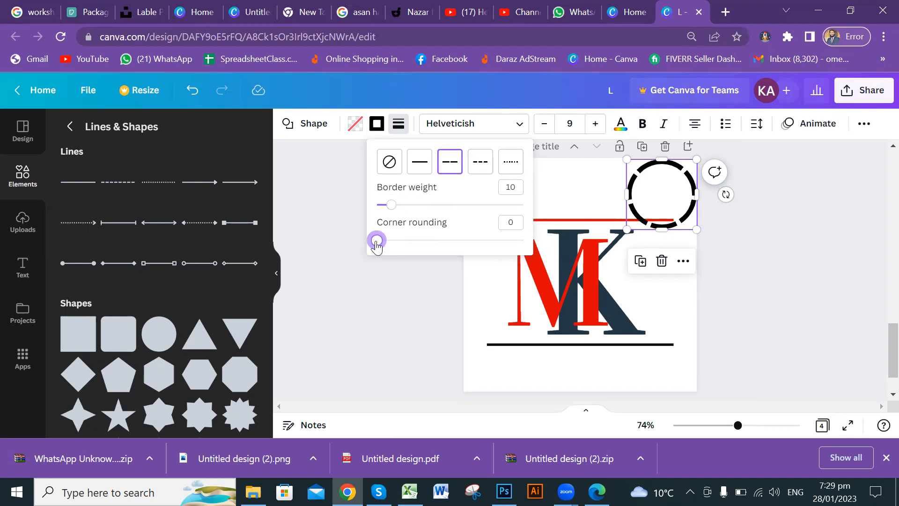
left_click_drag(384, 244, 368, 257)
Enlarge the dashed circle, try it over the MK letters, and move it toward the page's upper edge.
left_click(670, 206)
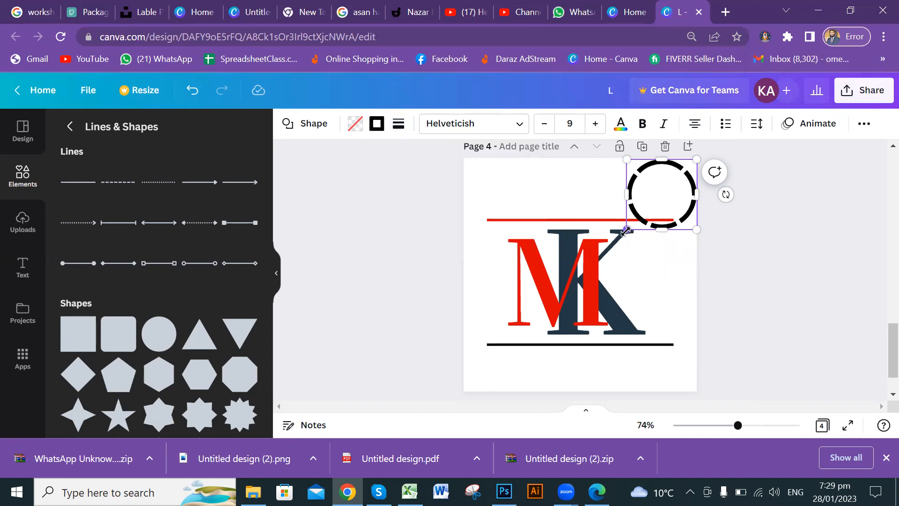
left_click_drag(608, 248, 565, 291)
left_click(798, 249)
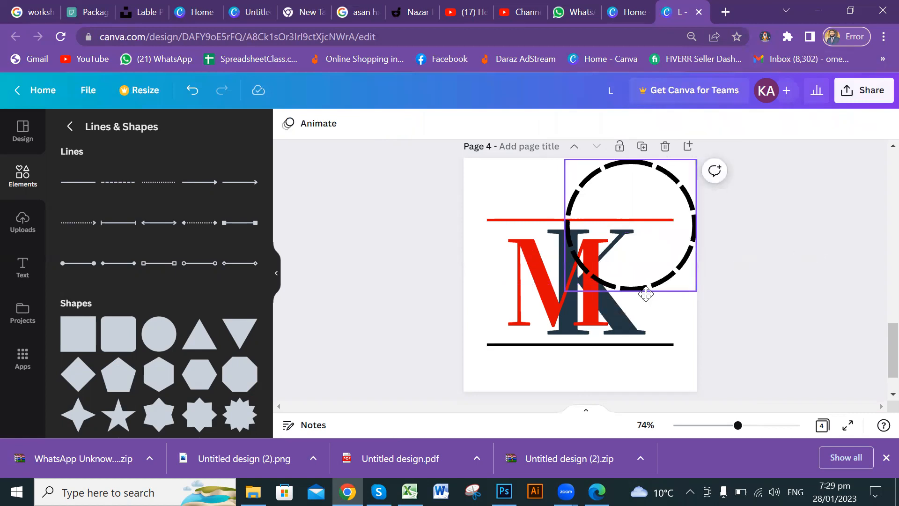
left_click_drag(679, 255, 644, 302)
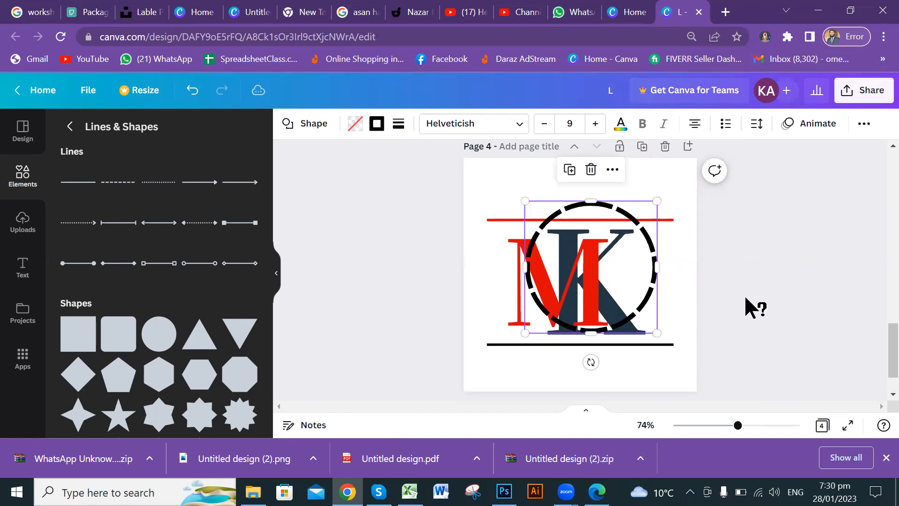
left_click_drag(654, 261, 701, 174)
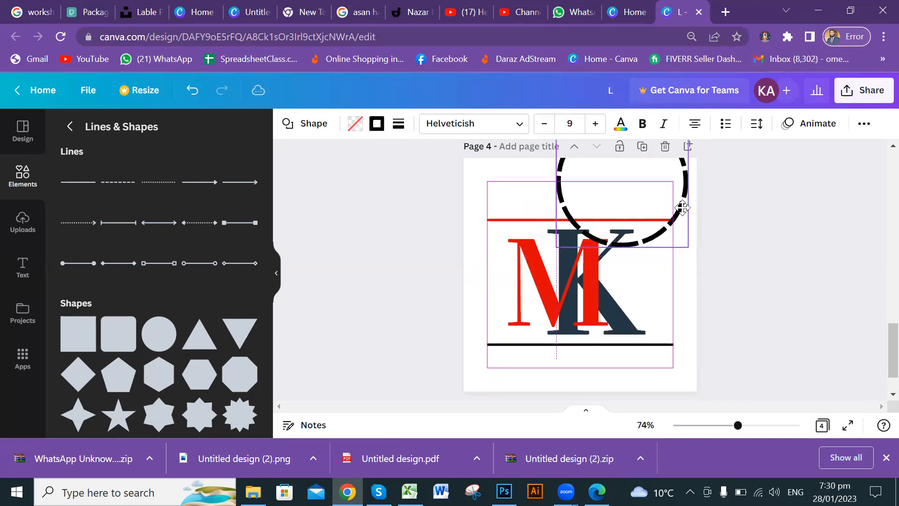
Delete the red line above the letters and the black line below them.
left_click(490, 221)
key("Delete")
left_click(496, 343)
key("Delete")
Enlarge the dashed circle and position it so that it surrounds the MK letters.
left_click_drag(696, 227, 674, 367)
left_click(714, 297)
left_click_drag(641, 300, 642, 294)
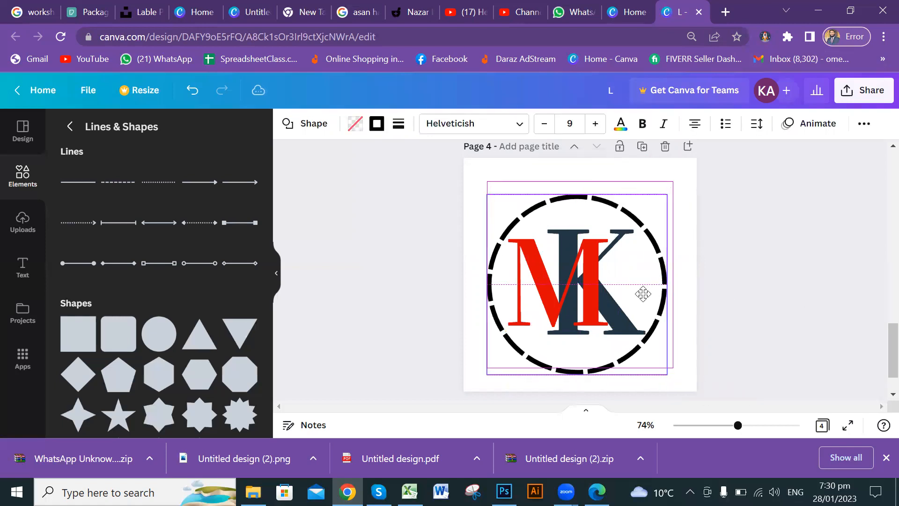
left_click(763, 286)
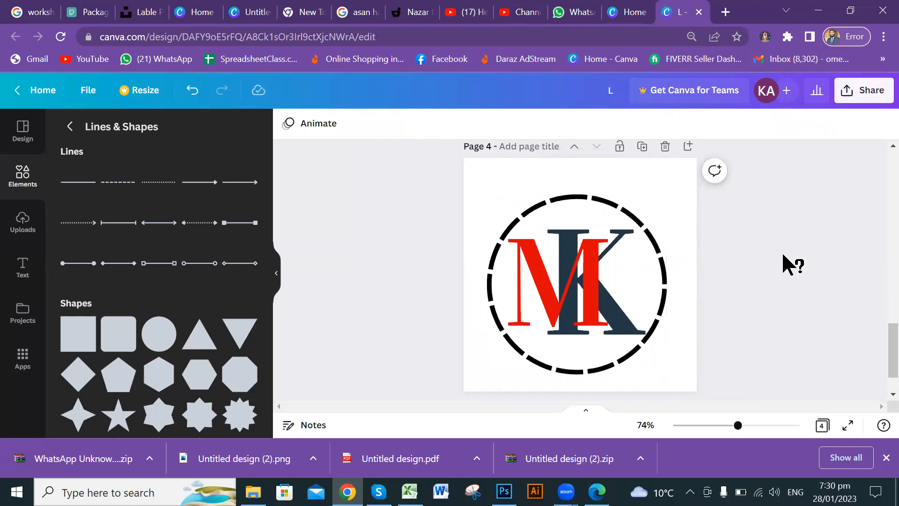
Shrink the letters and circle together into a small logo near the page's upper-left corner.
left_click_drag(817, 200, 430, 376)
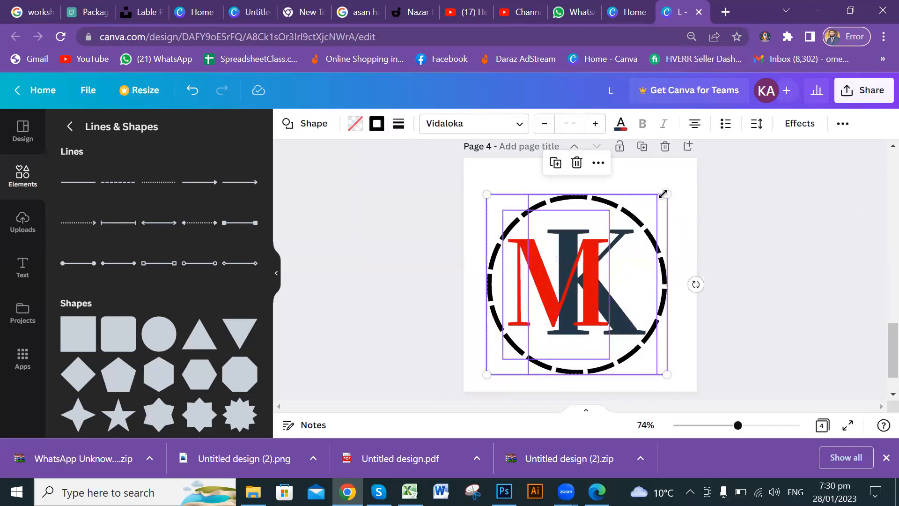
left_click_drag(665, 195, 523, 171)
left_click(807, 225)
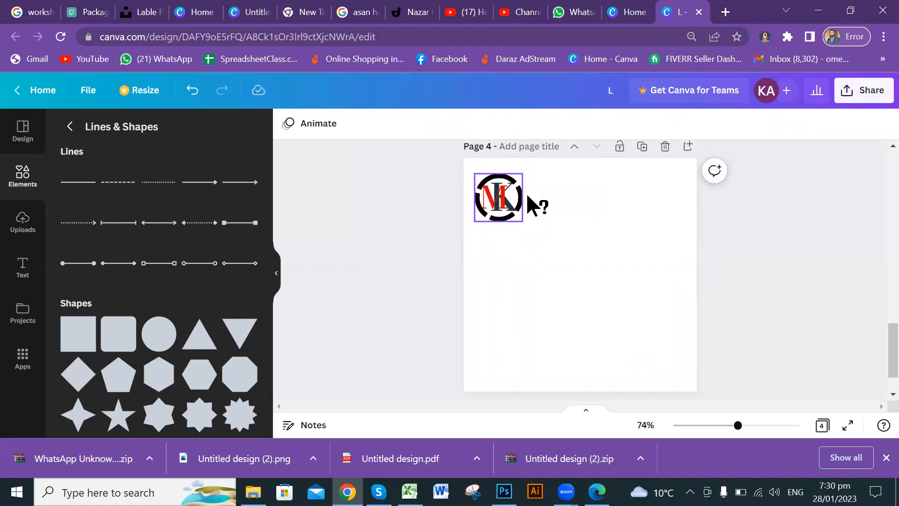
Change the small logo's circle border to a solid line.
left_click(506, 201)
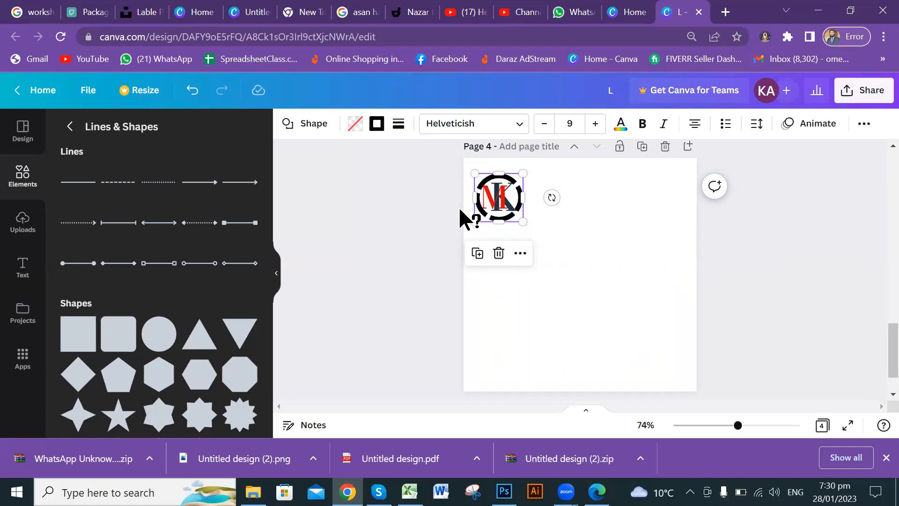
left_click(399, 125)
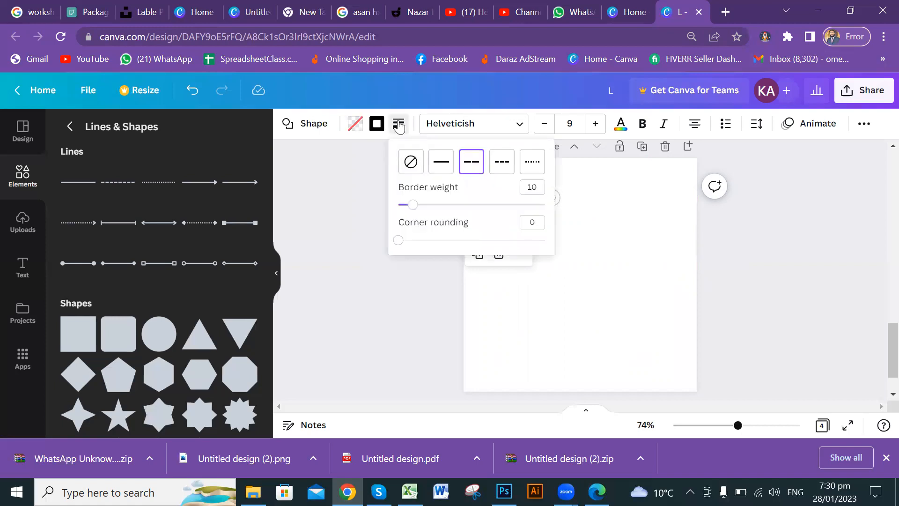
left_click(441, 164)
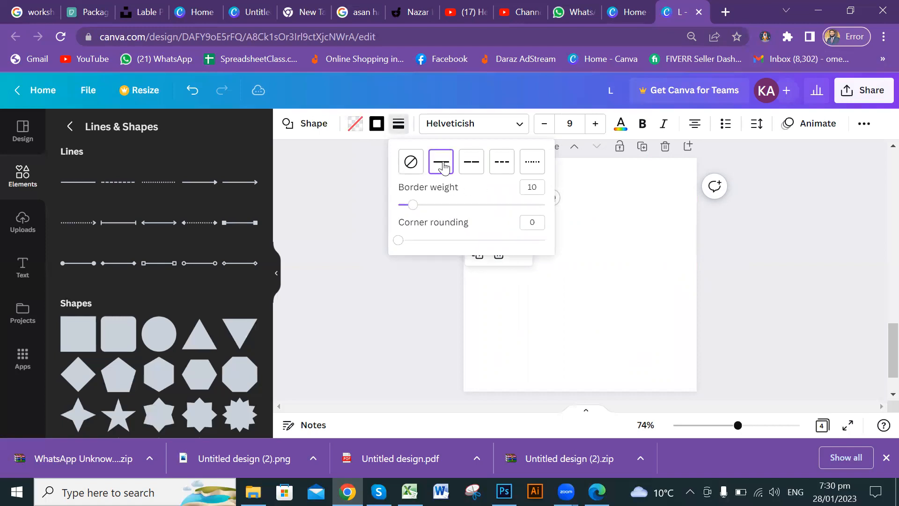
left_click(682, 265)
left_click(682, 265)
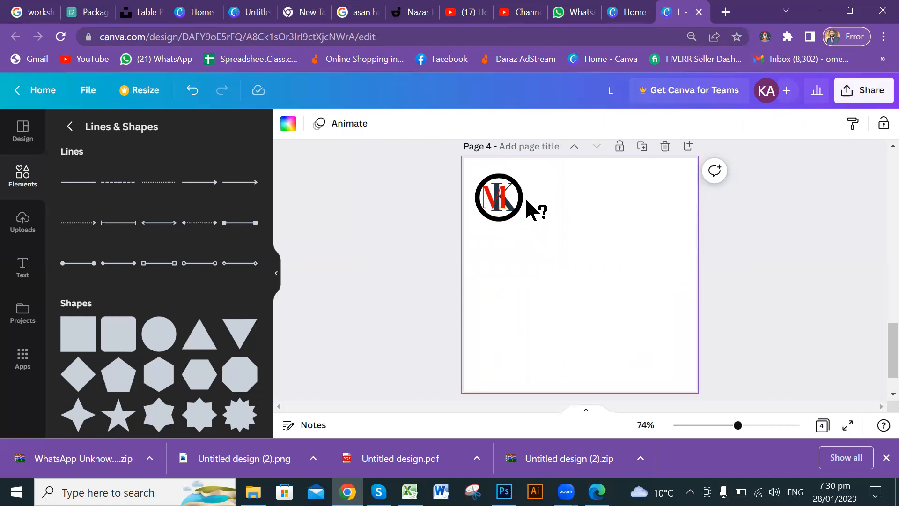
Move the whole small logo to the right half of the page and enlarge it moderately.
left_click_drag(384, 169, 631, 258)
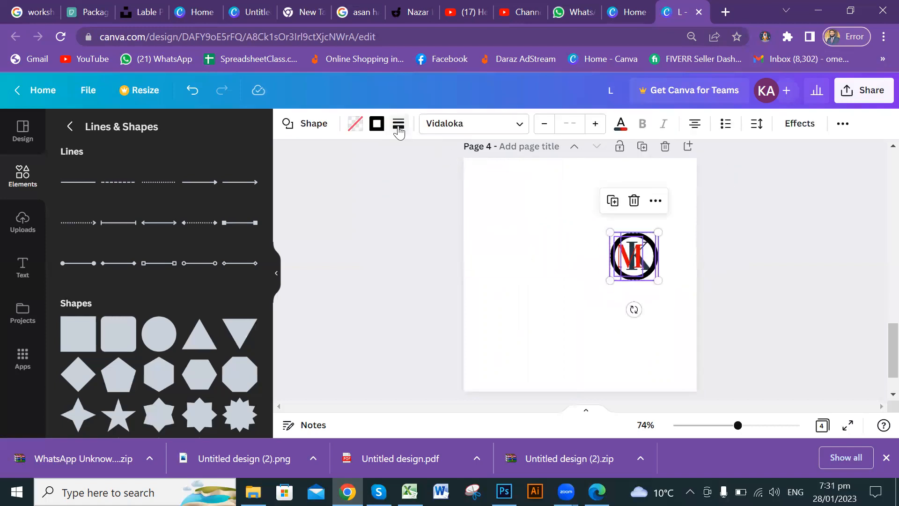
left_click(755, 279)
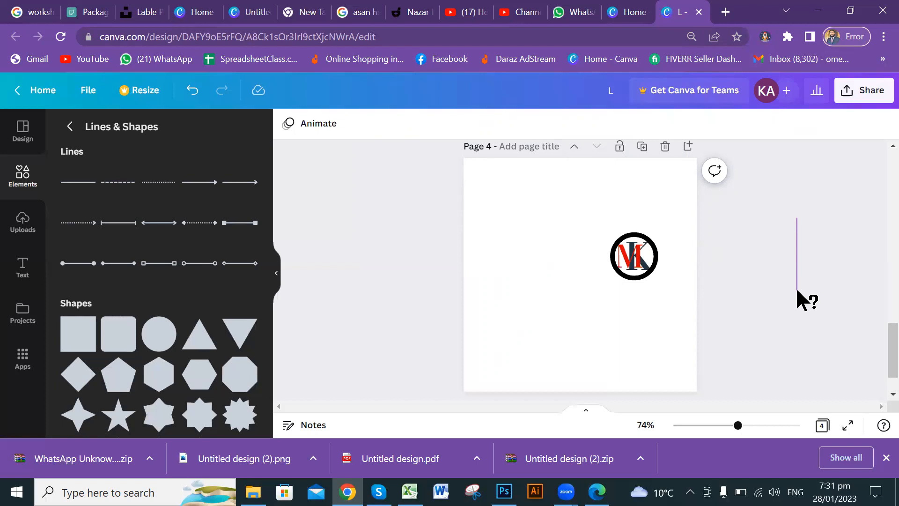
left_click_drag(797, 289, 548, 311)
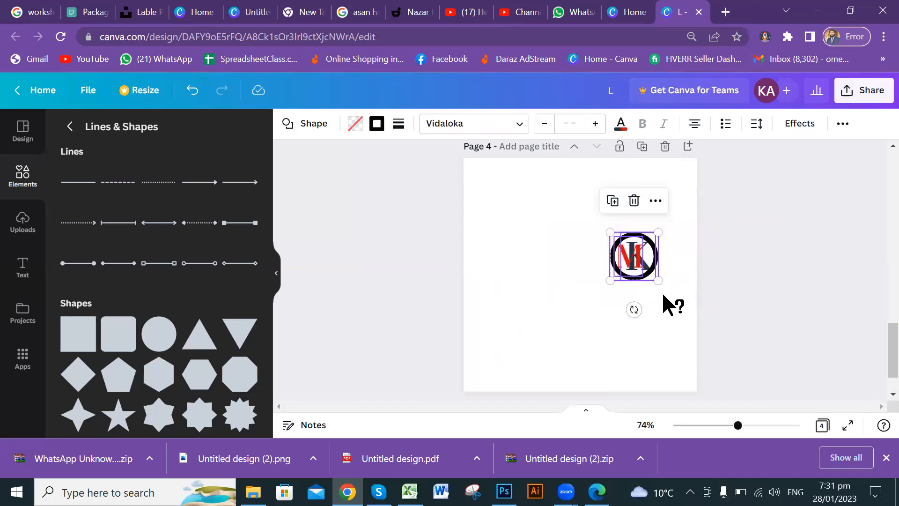
mouse_move(625, 256)
left_mouse_down()
mouse_move(549, 239)
mouse_move(636, 273)
mouse_move(552, 325)
mouse_move(629, 260)
left_mouse_up()
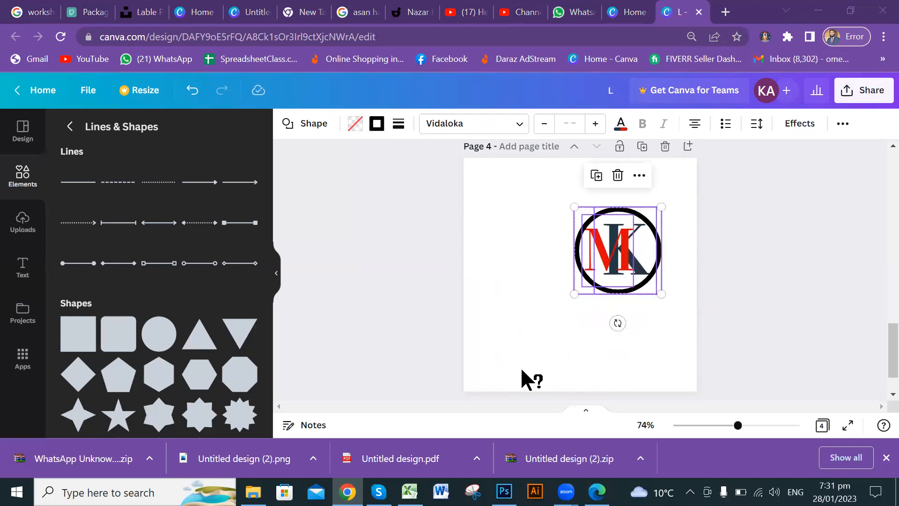
Reduce the circle's border weight to 6.
left_click(379, 125)
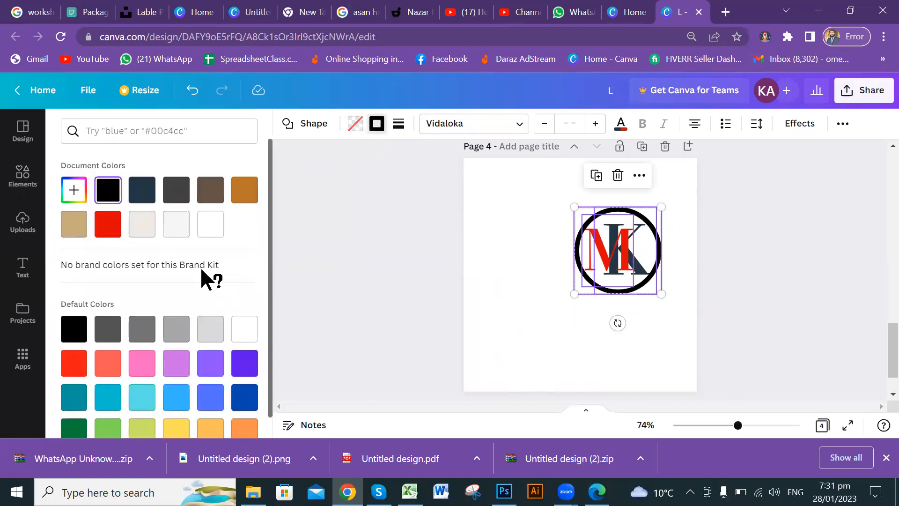
left_click(399, 125)
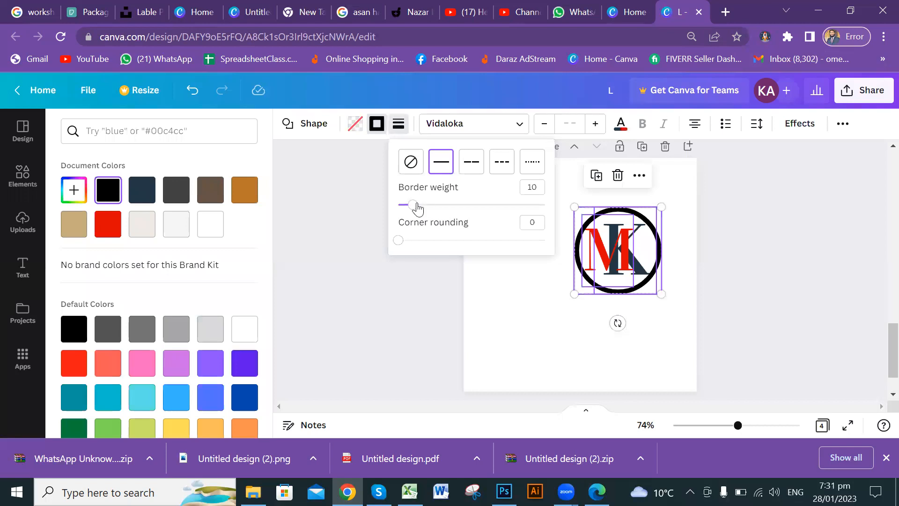
left_click_drag(411, 209, 409, 210)
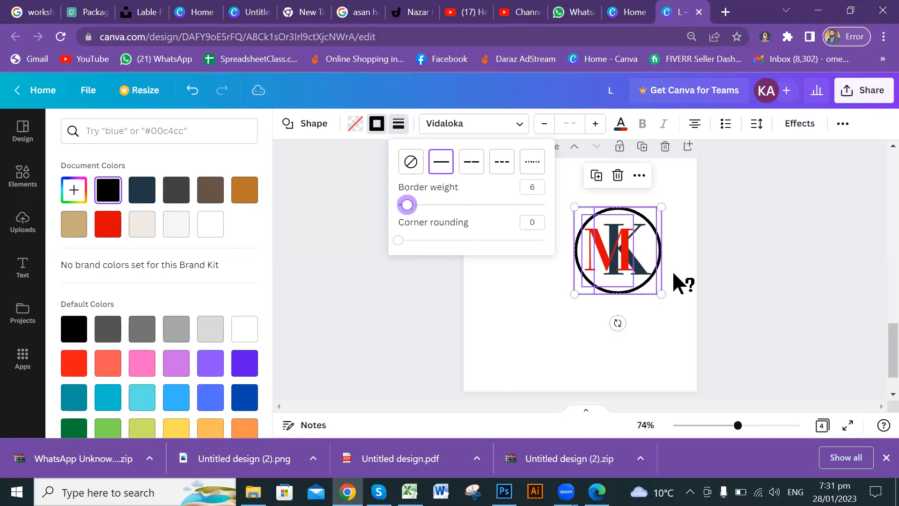
left_click(762, 256)
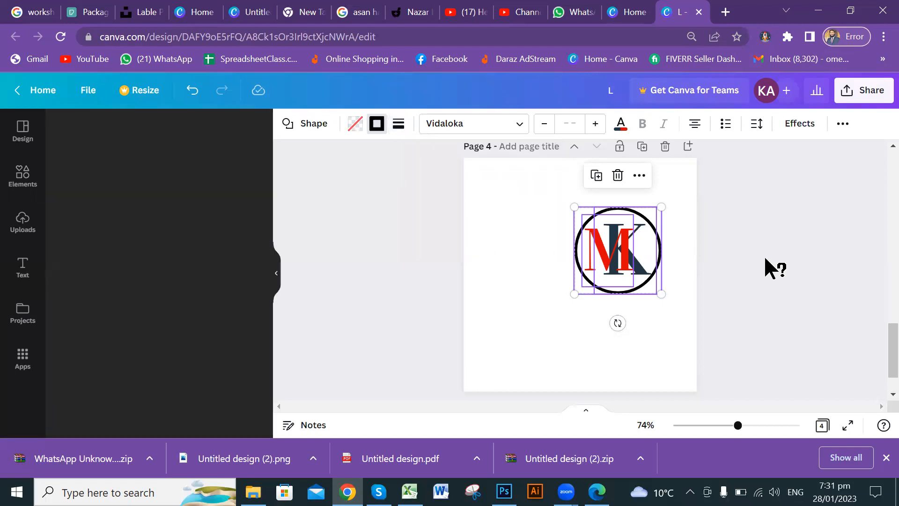
left_click(763, 255)
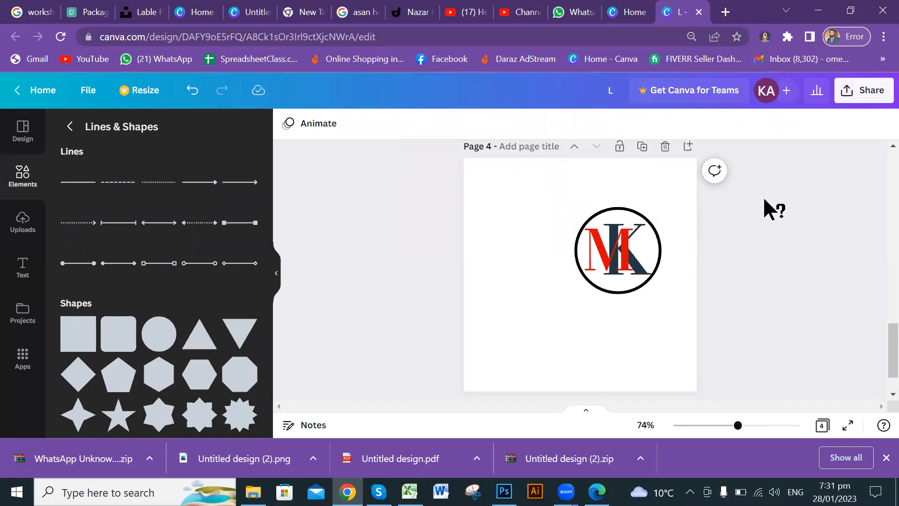
Enlarge the letters and circle together to nearly fill the page and center the logo vertically.
left_click_drag(759, 212, 558, 289)
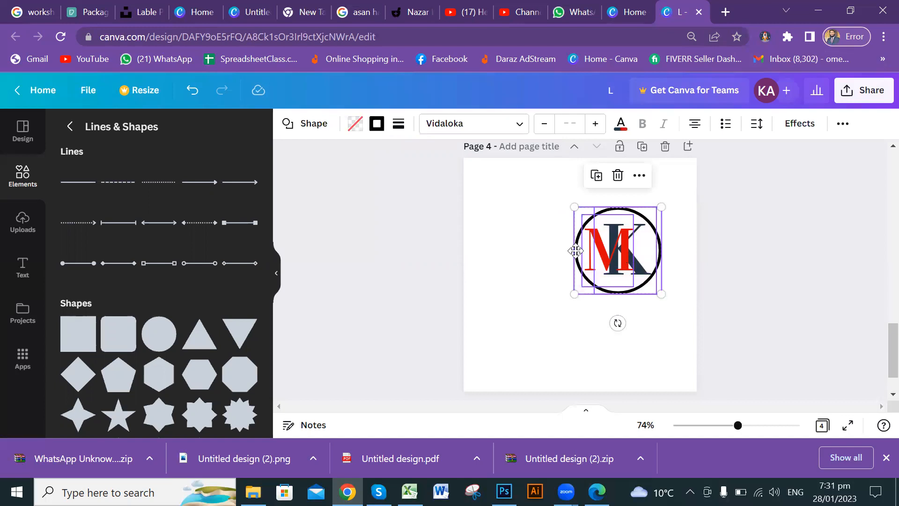
left_click_drag(576, 248, 519, 260)
left_click_drag(604, 216, 578, 299)
left_click_drag(631, 224, 698, 183)
left_click_drag(630, 267, 626, 262)
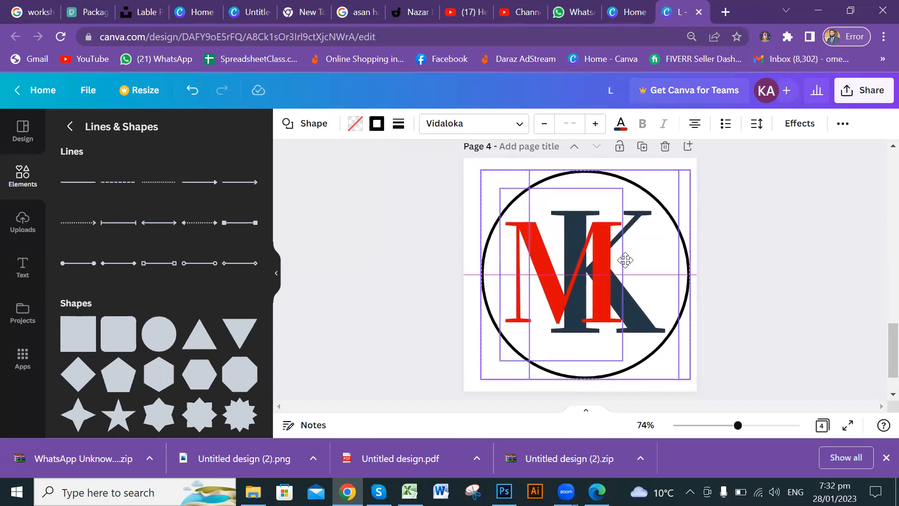
Inspect the finished MK logo up close and at reduced size alongside the other logo pages, and leave it deselected.
scroll(687, 367, "up", 15)
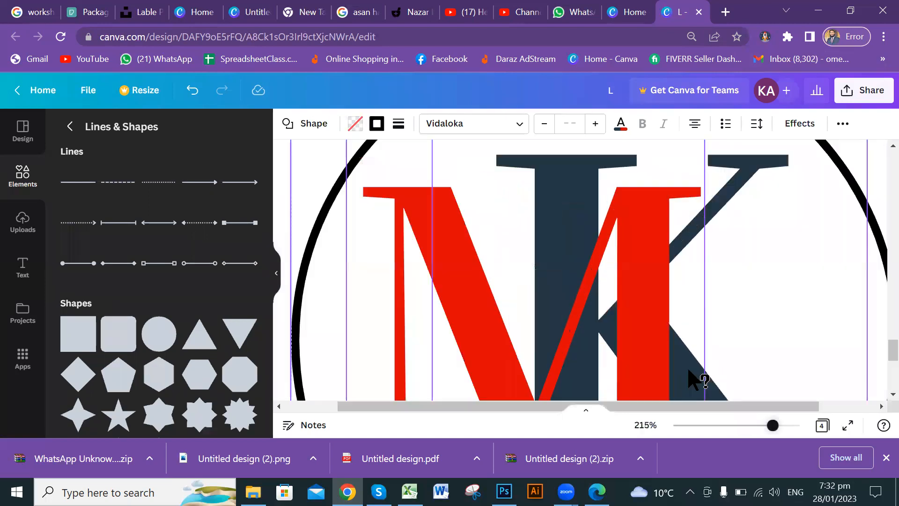
scroll(688, 370, "up", 1)
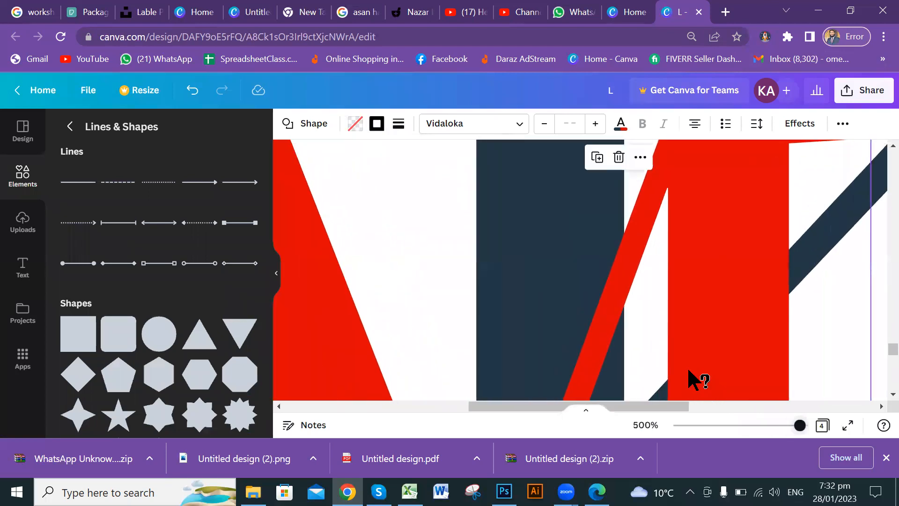
scroll(687, 367, "down", 20)
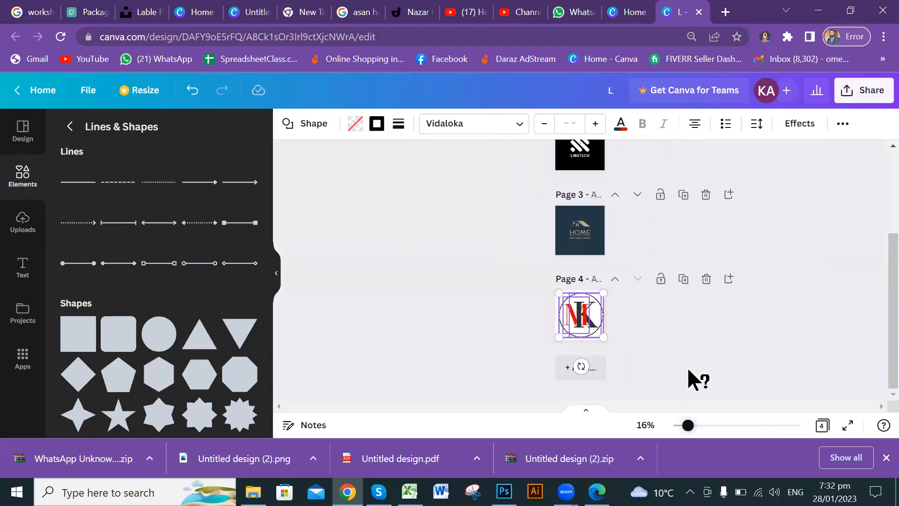
scroll(687, 366, "up", 3)
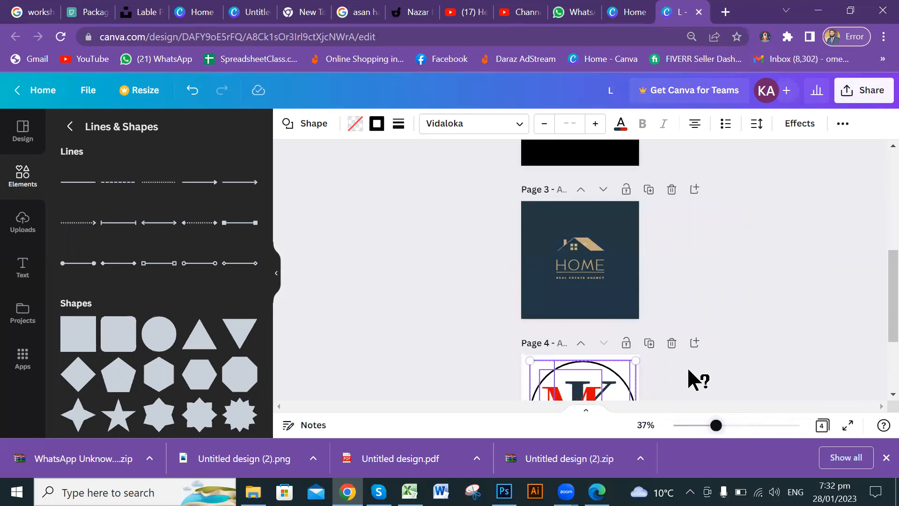
scroll(687, 366, "up", 4)
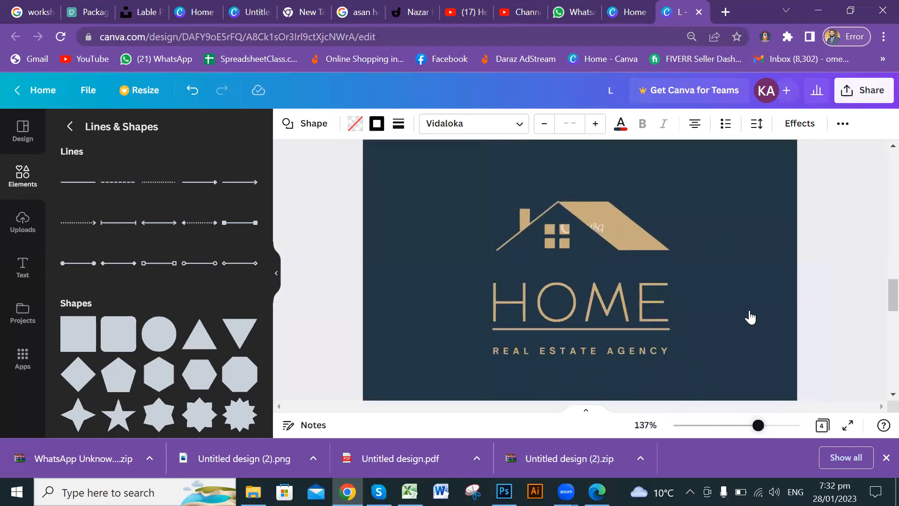
scroll(796, 307, "down", 5)
scroll(766, 403, "down", 3)
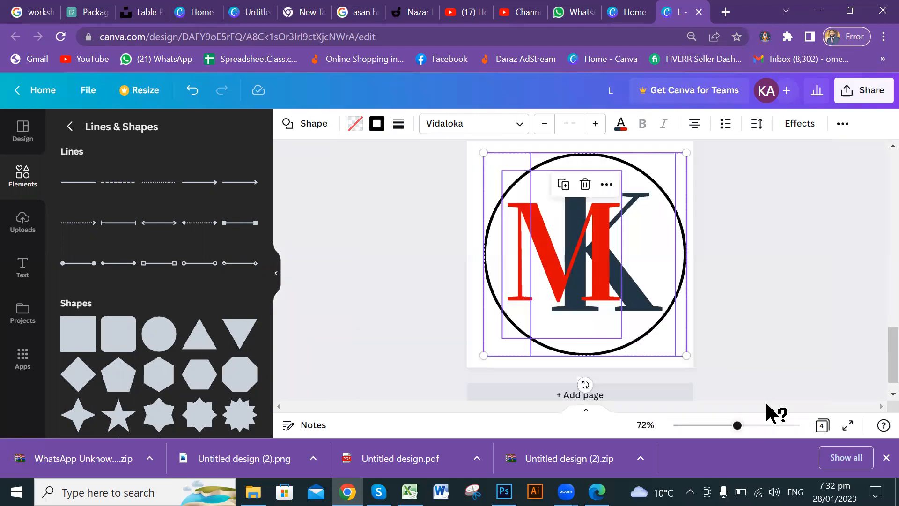
left_click(838, 259)
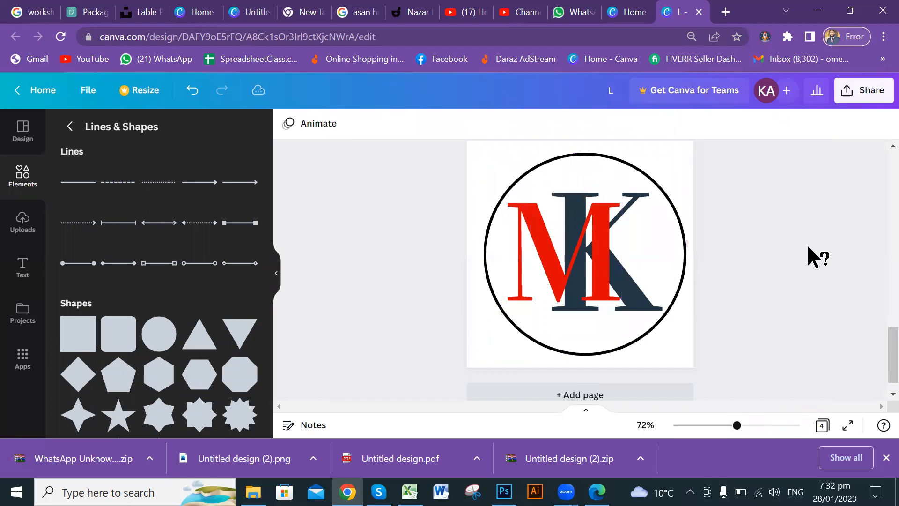
left_click(142, 91)
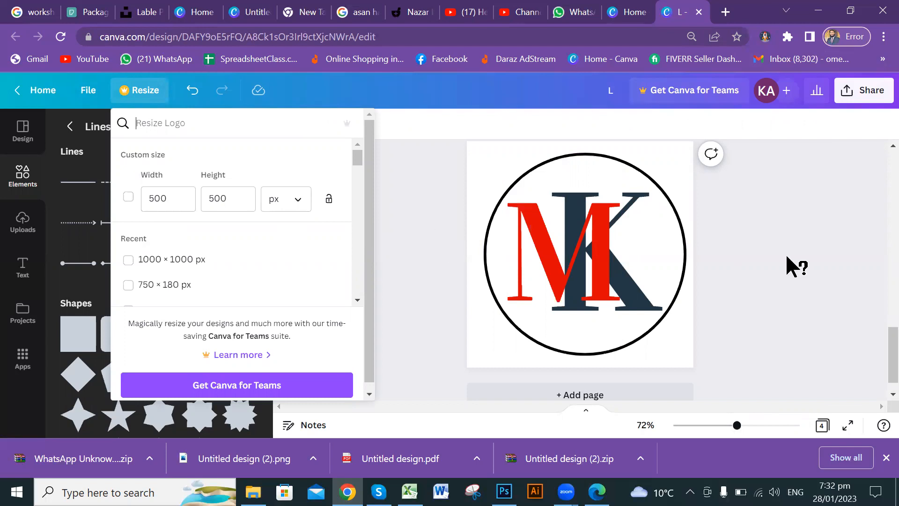
left_click(417, 239)
scroll(875, 343, "up", 2)
scroll(874, 351, "down", 1)
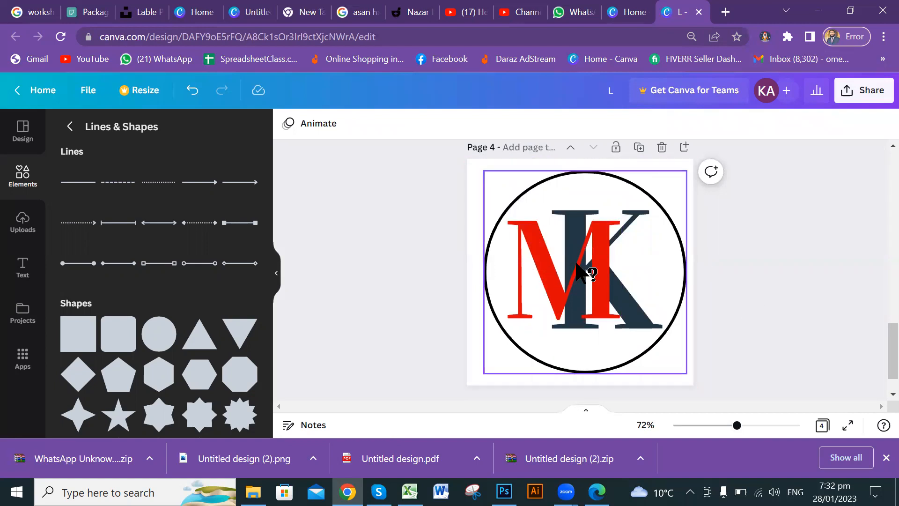
left_click(867, 90)
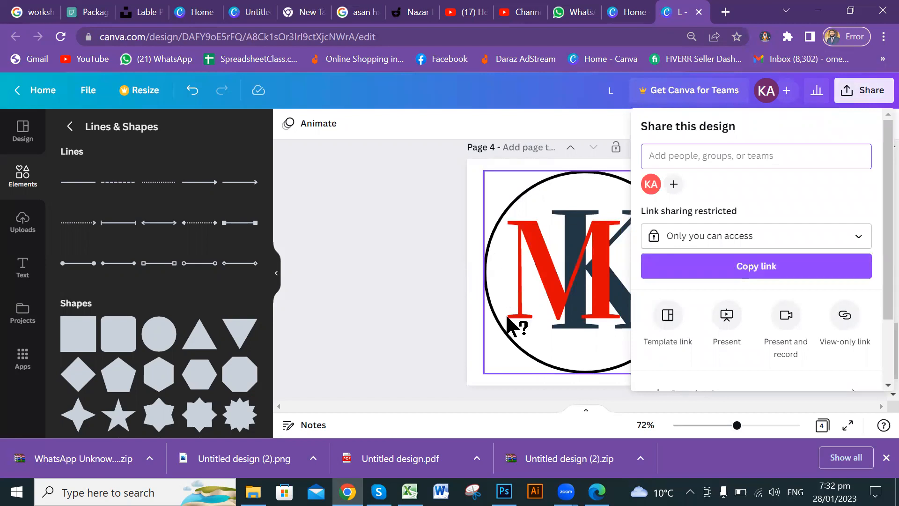
left_click(412, 263)
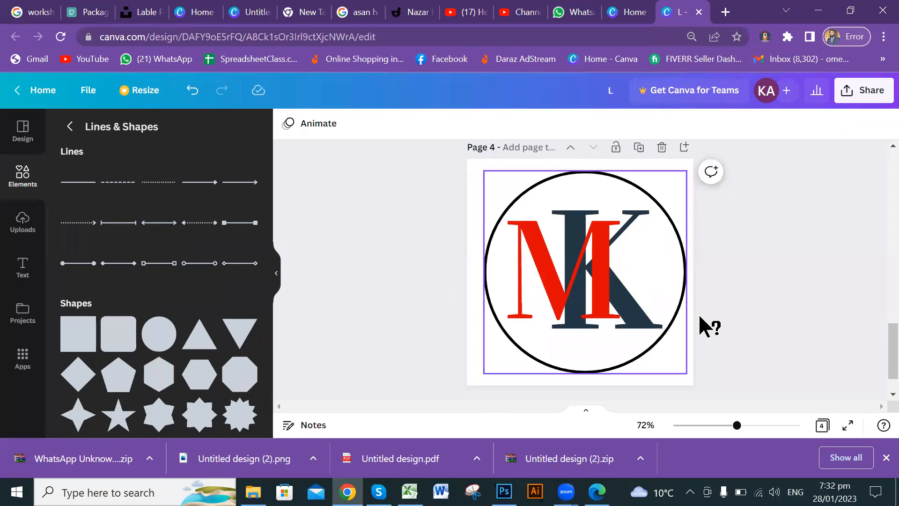
Open the download settings for the logo design from its sharing options.
left_click(857, 92)
scroll(875, 261, "down", 2)
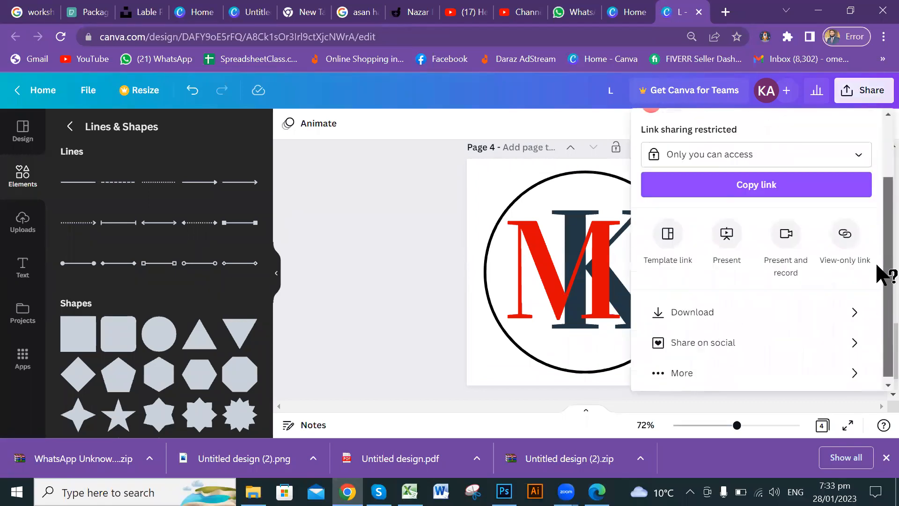
scroll(875, 191, "up", 2)
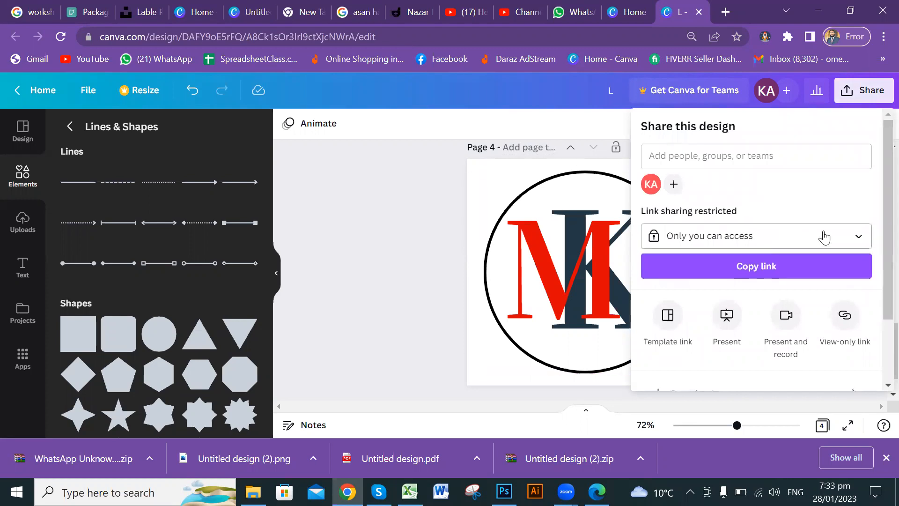
scroll(878, 261, "down", 2)
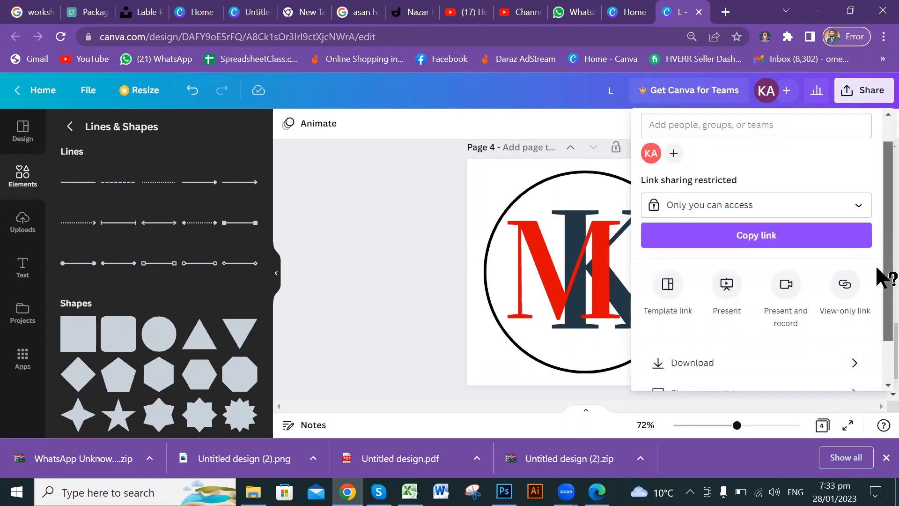
scroll(877, 299, "down", 1)
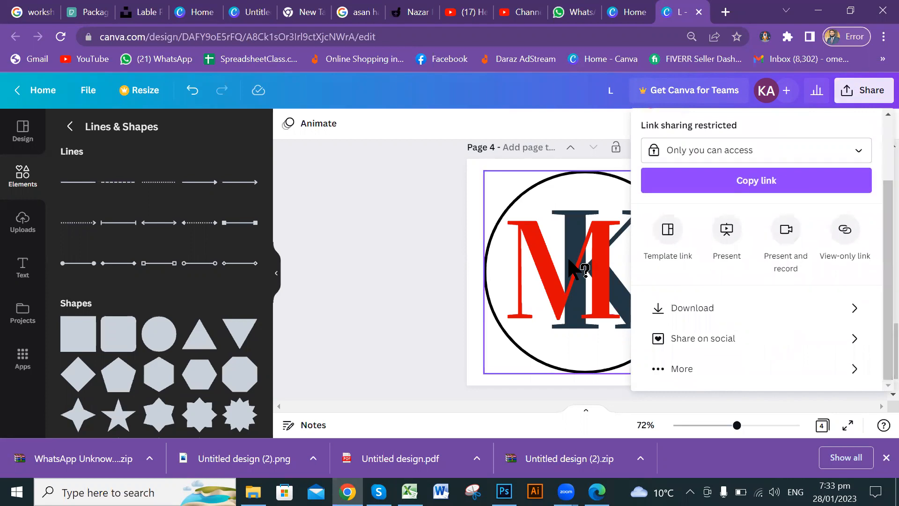
left_click(727, 310)
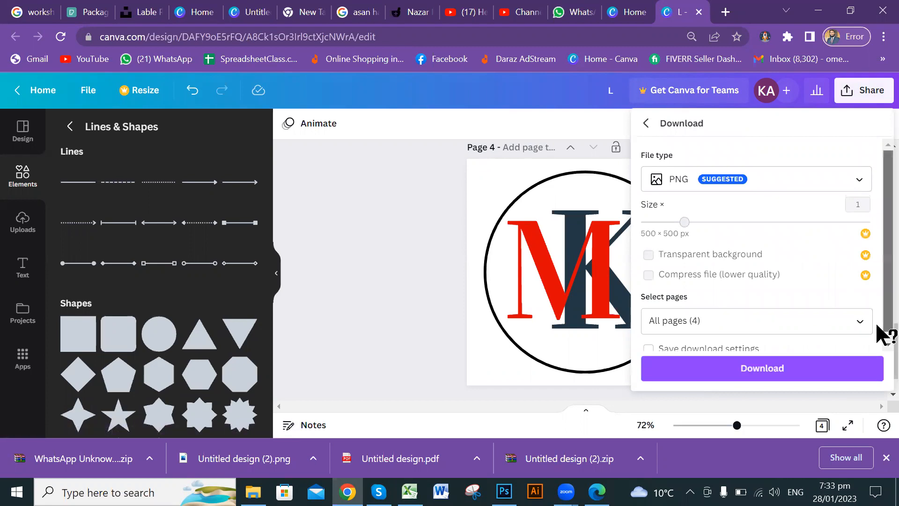
scroll(885, 328, "down", 1)
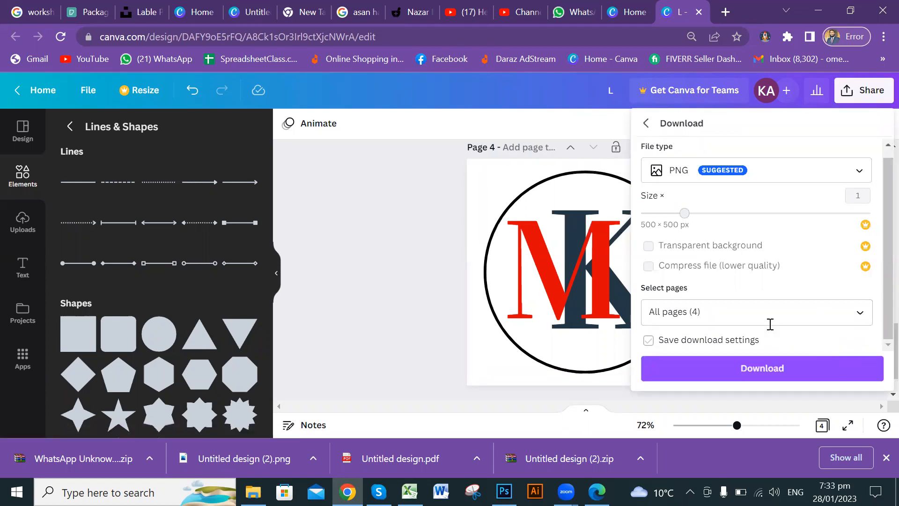
Clear the all-pages selection and limit the download to page 4, the MK logo.
left_click(859, 312)
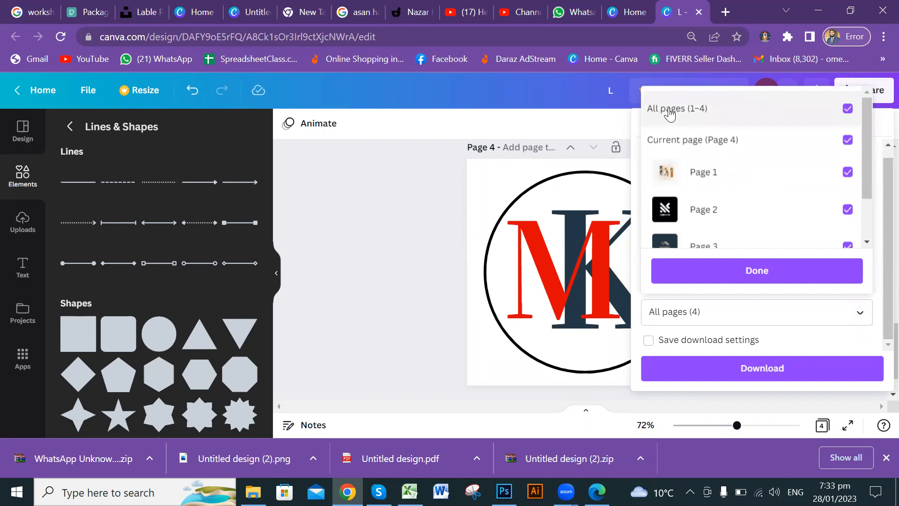
left_click(847, 110)
left_click(859, 114)
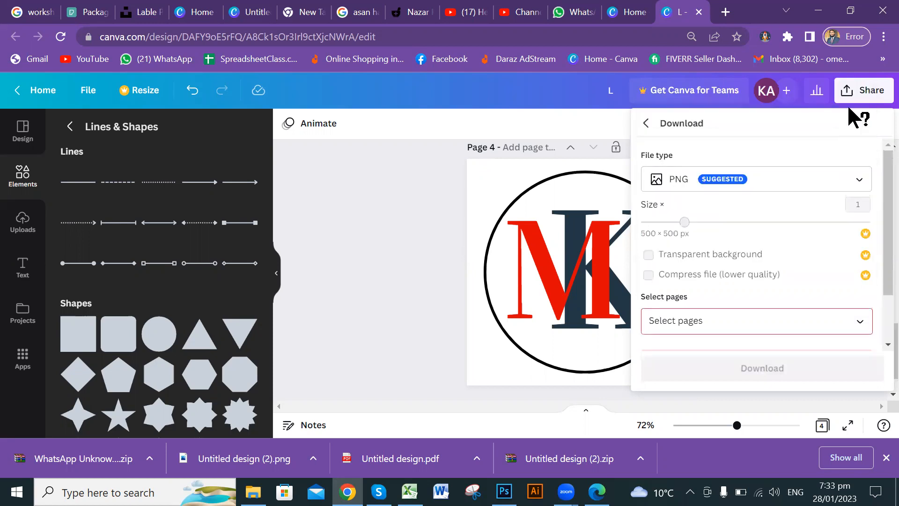
left_click(861, 326)
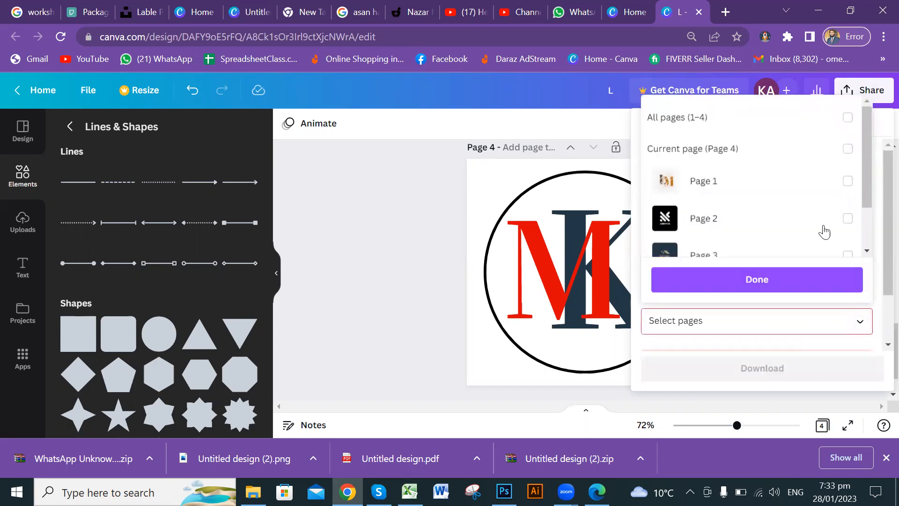
scroll(802, 170, "down", 2)
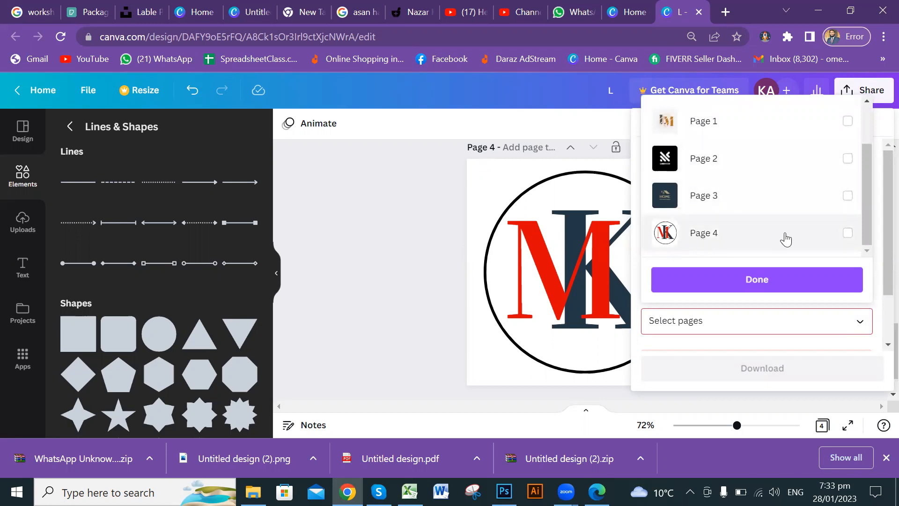
left_click(847, 234)
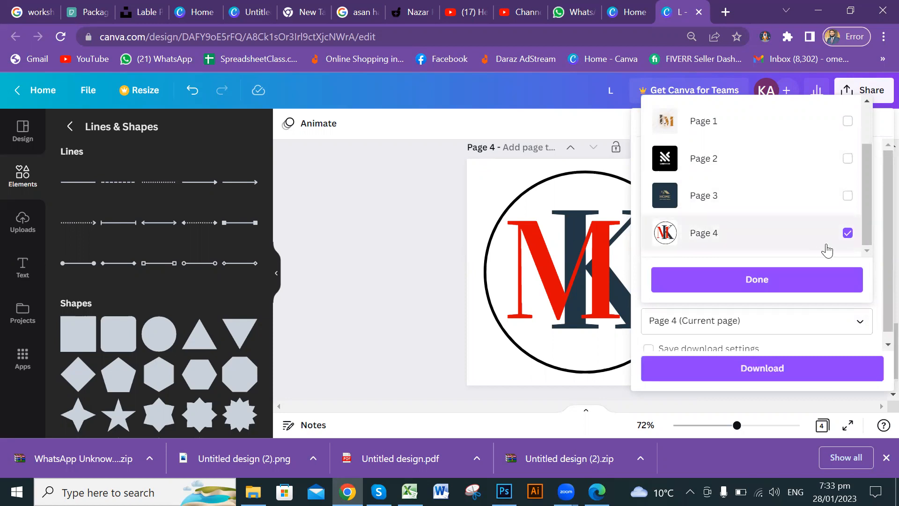
left_click(812, 286)
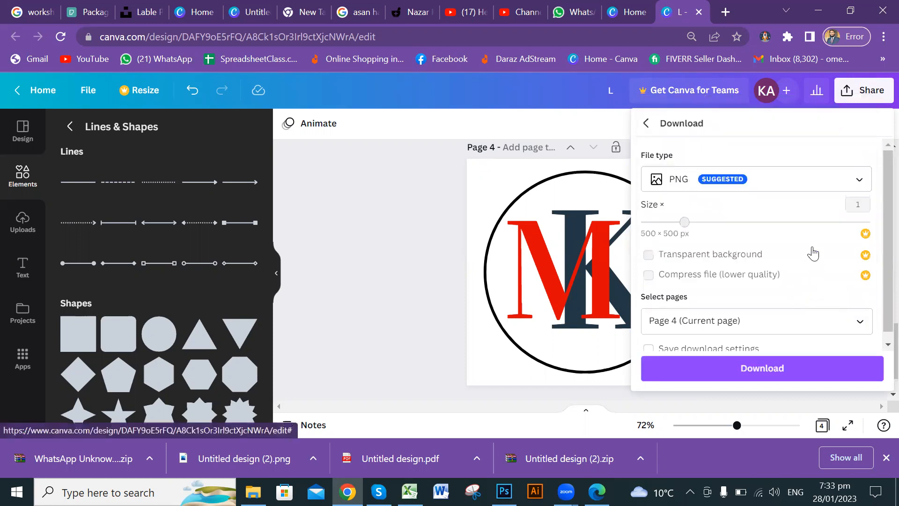
scroll(813, 253, "down", 1)
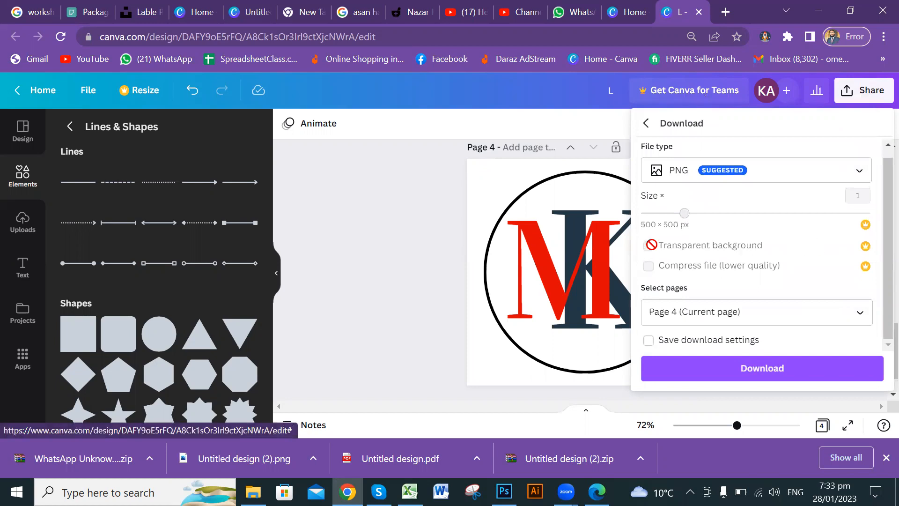
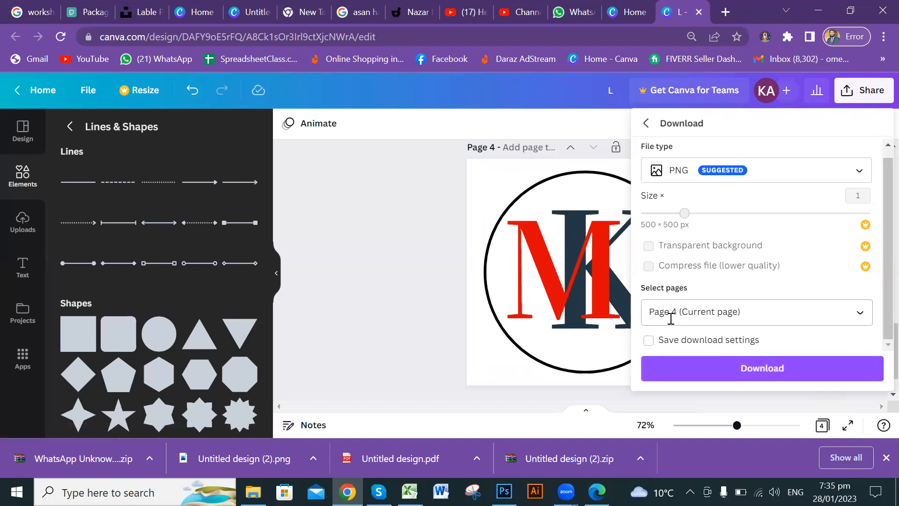
Download the MK logo page as a PNG and dismiss the download status.
left_click(834, 372)
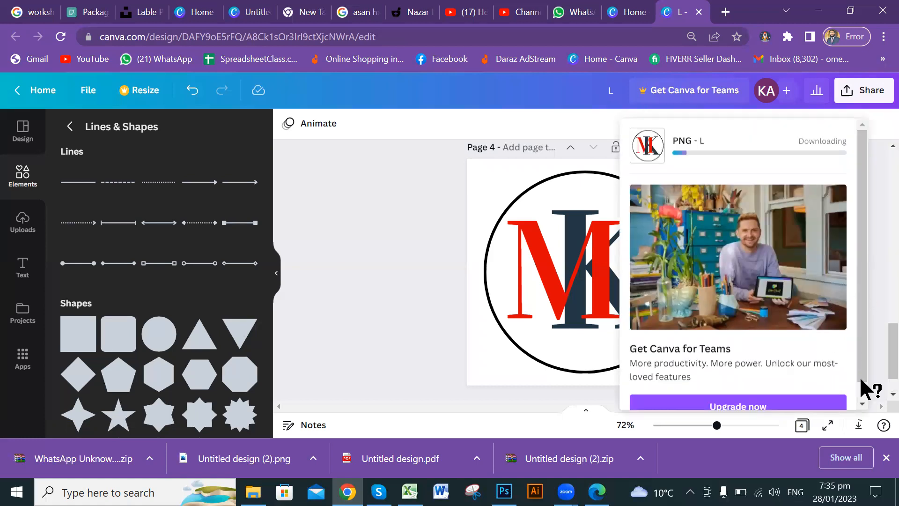
left_click_drag(860, 360, 860, 391)
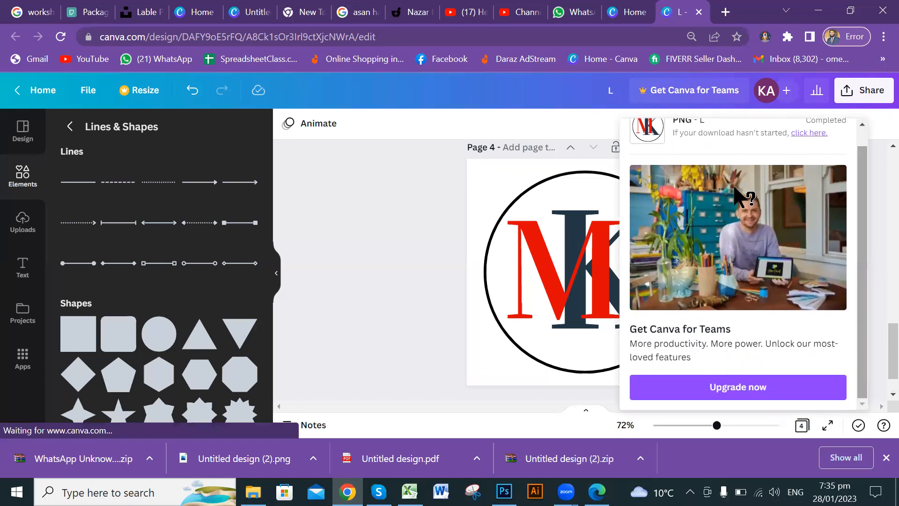
scroll(860, 287, "up", 1)
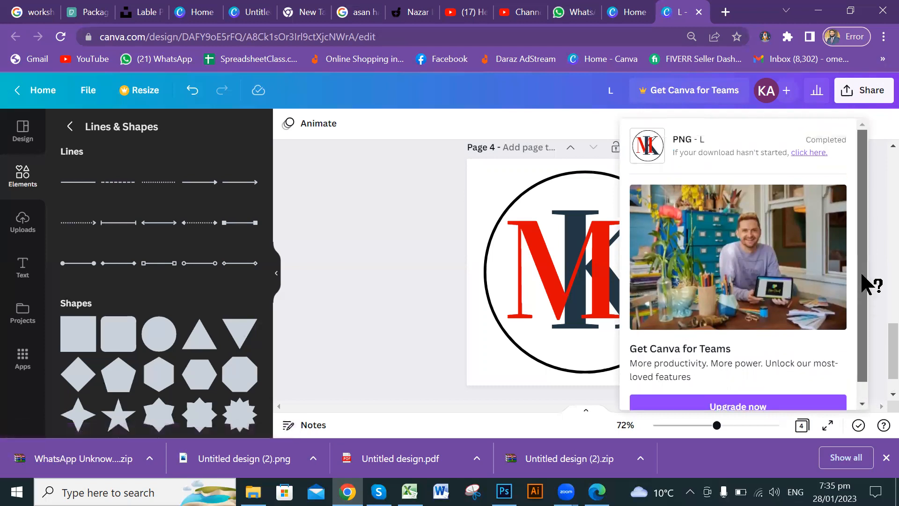
scroll(869, 257, "down", 1)
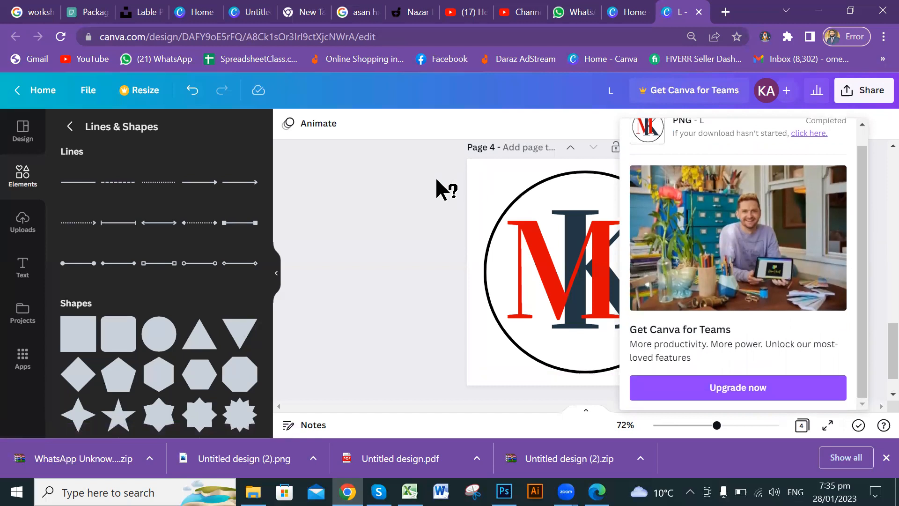
left_click(516, 312)
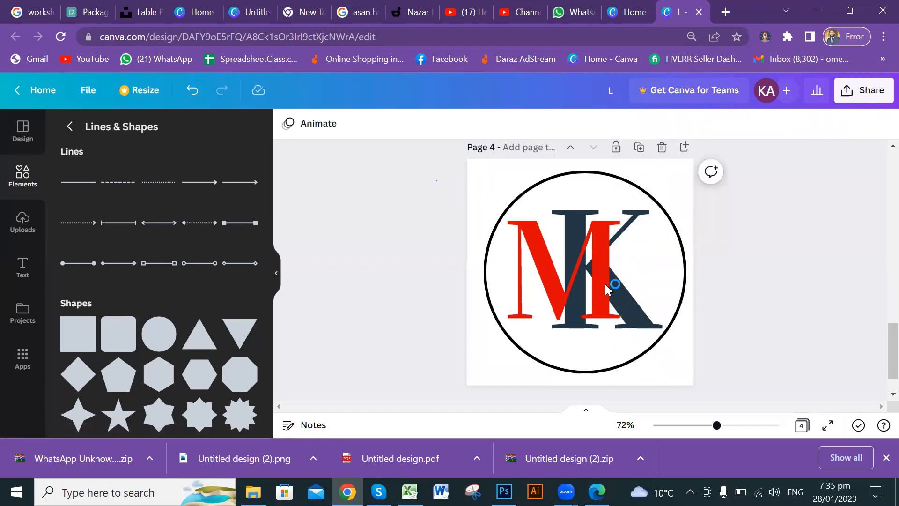
scroll(880, 377, "down", 1)
left_click_drag(878, 372, 877, 251)
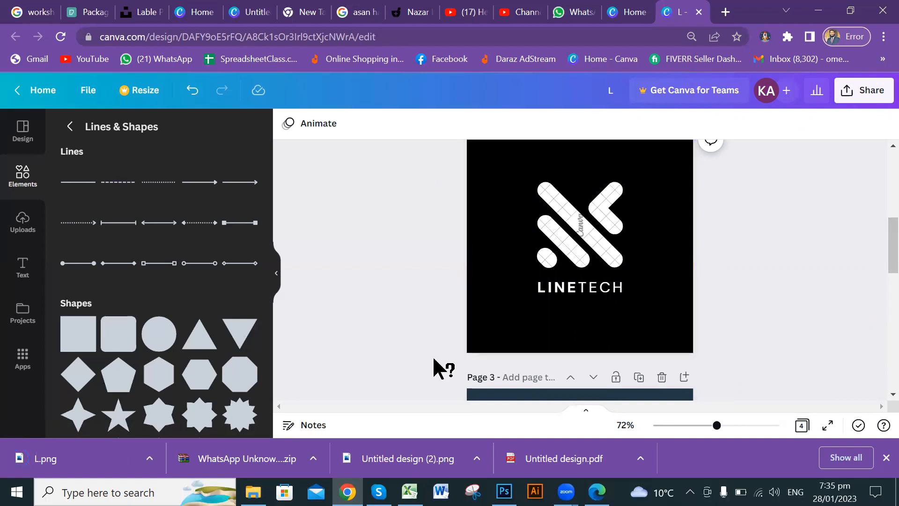
left_click_drag(877, 234, 877, 175)
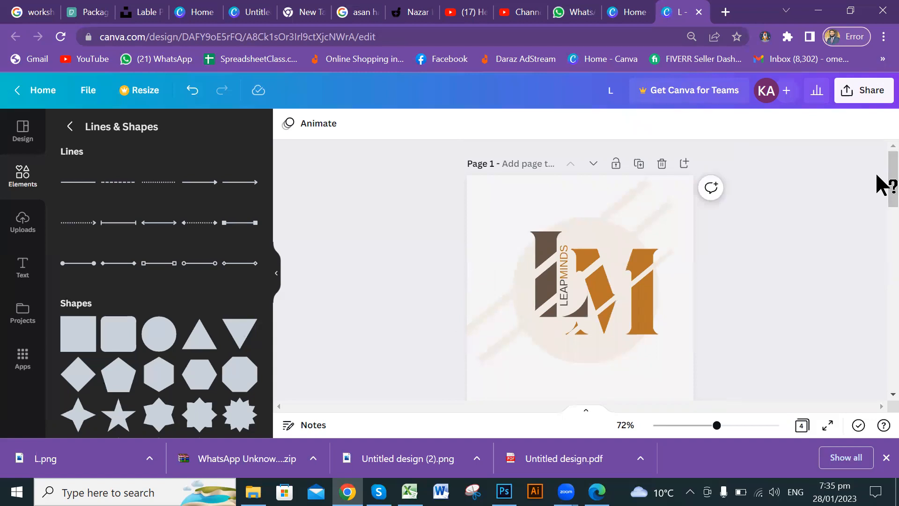
Search the design types for "certificates", create a Certificate (Landscape) design, and close the logo design.
left_click(627, 13)
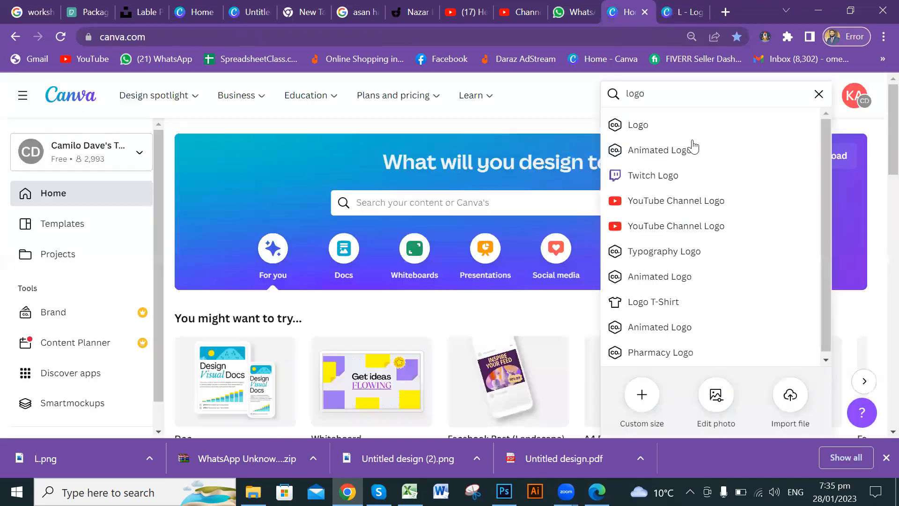
left_click(819, 98)
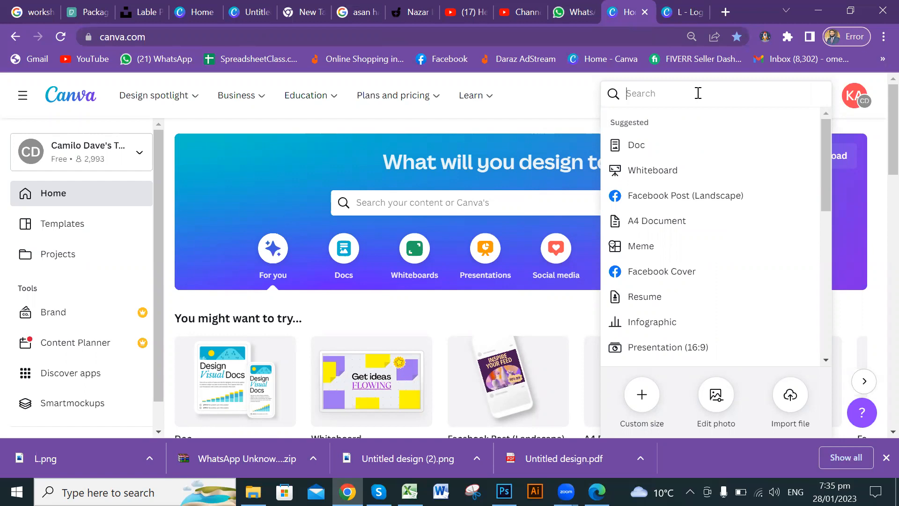
type("certif")
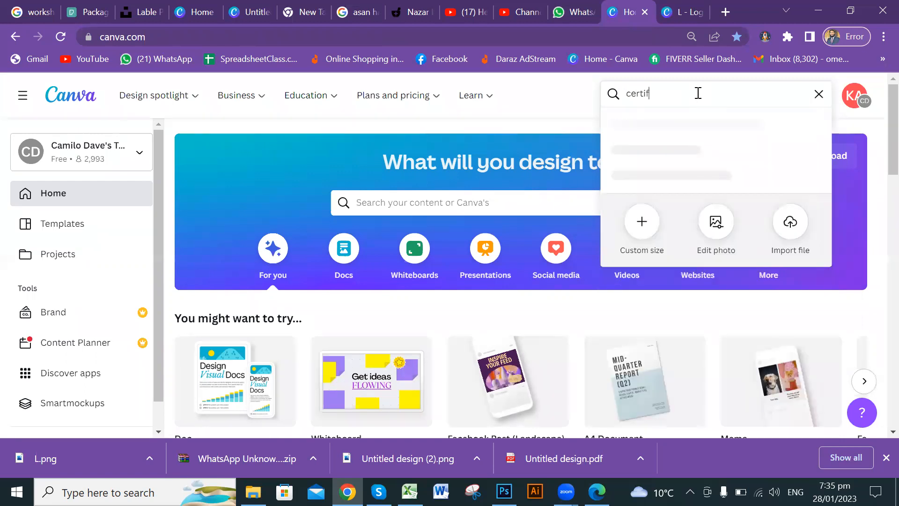
type("ic")
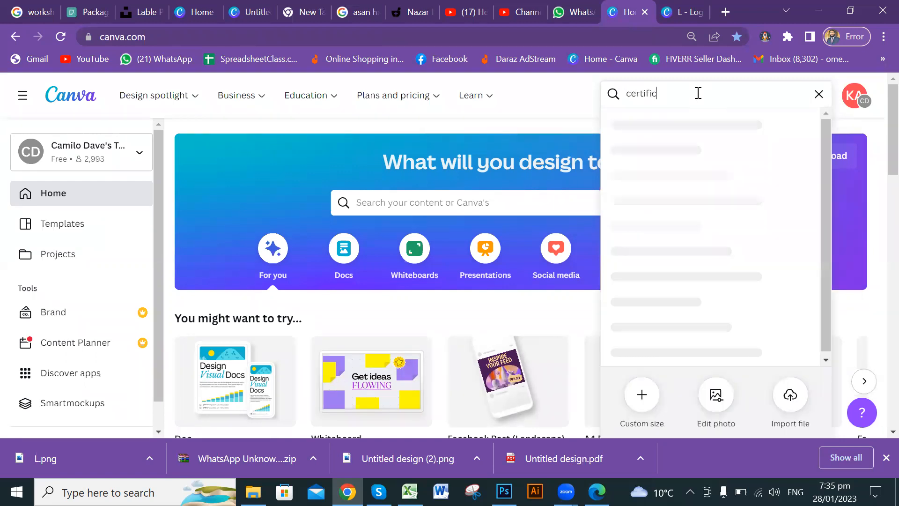
type("ates")
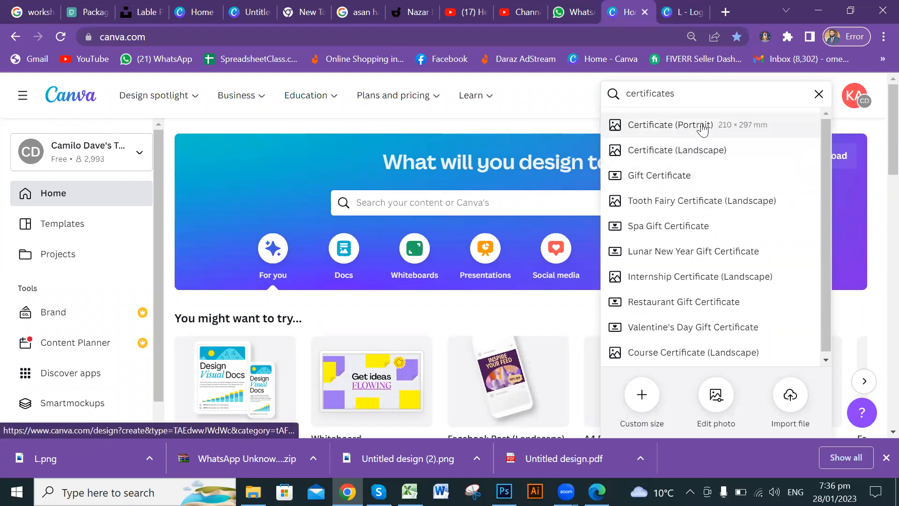
left_click(721, 157)
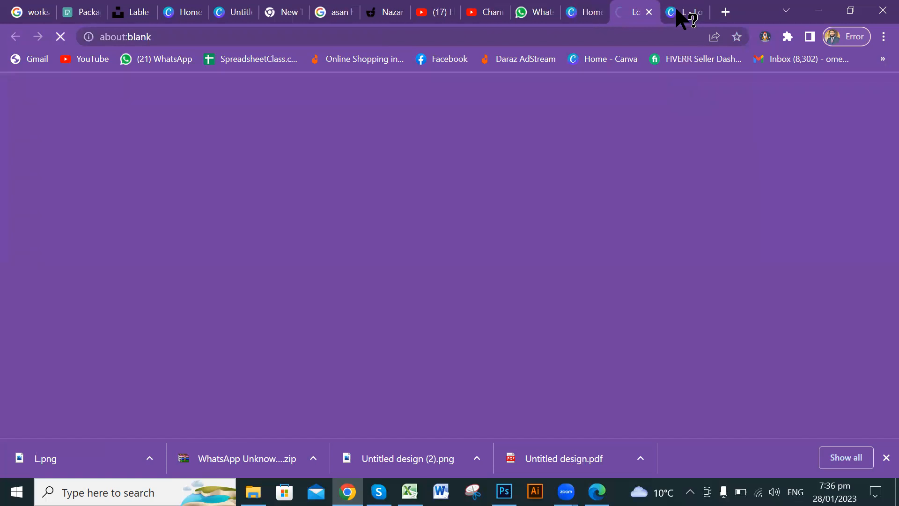
left_click(693, 14)
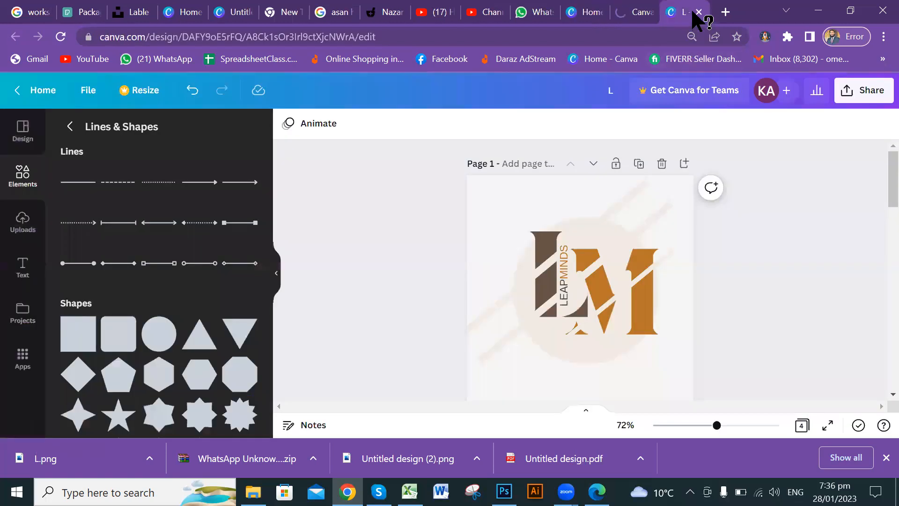
left_click(698, 12)
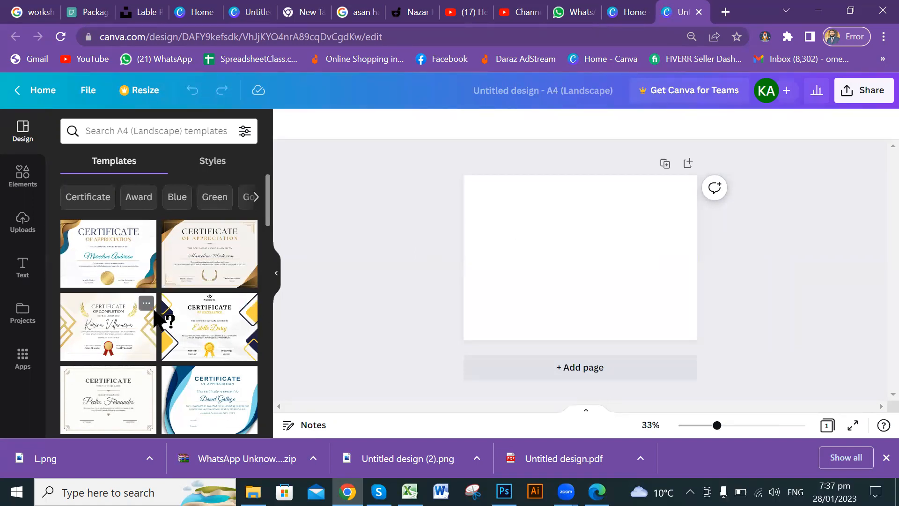
Browse the certificate templates and apply the white Certificate of Appreciation with dark green and gold diamond shapes to the blank page.
scroll(155, 328, "down", 2)
scroll(155, 315, "down", 3)
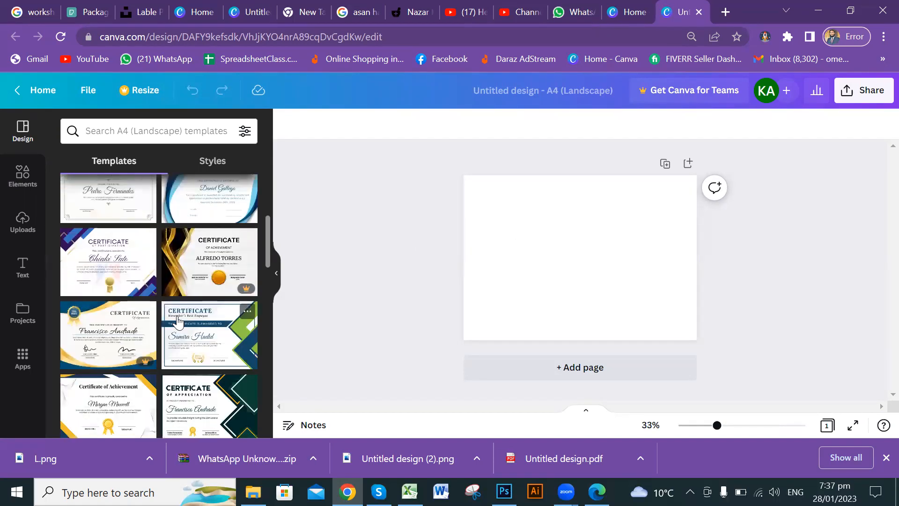
scroll(195, 293, "down", 2)
scroll(197, 291, "down", 1)
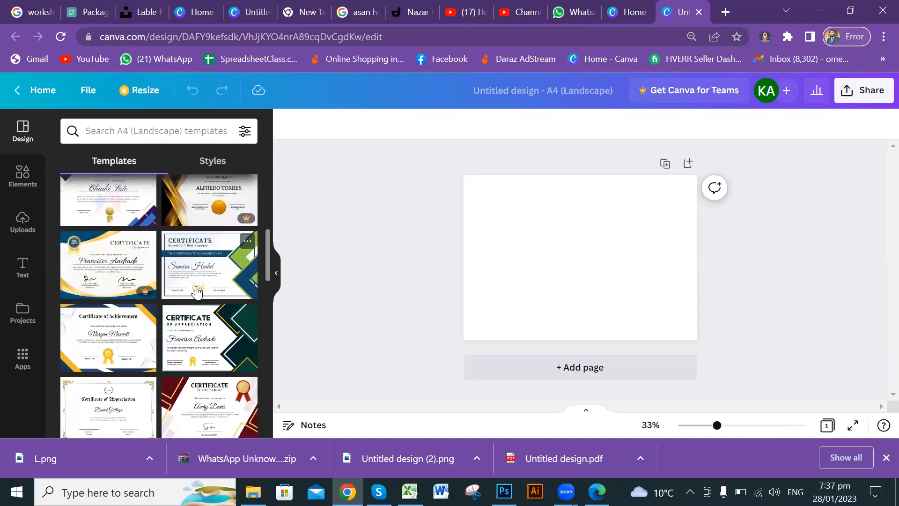
scroll(197, 291, "down", 3)
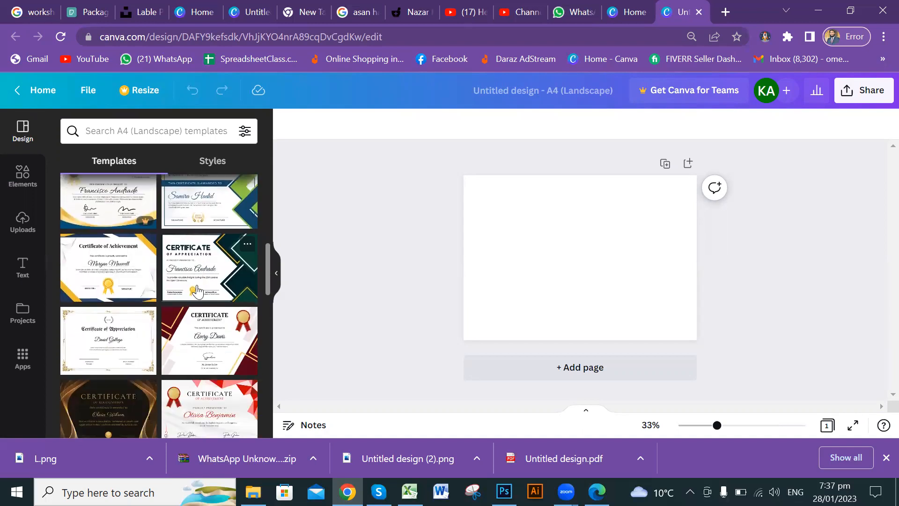
scroll(197, 292, "down", 6)
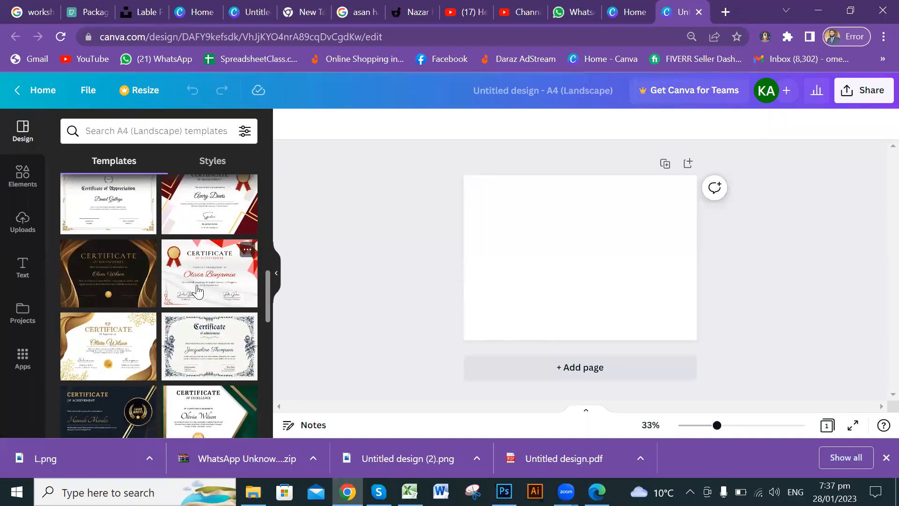
scroll(198, 291, "down", 6)
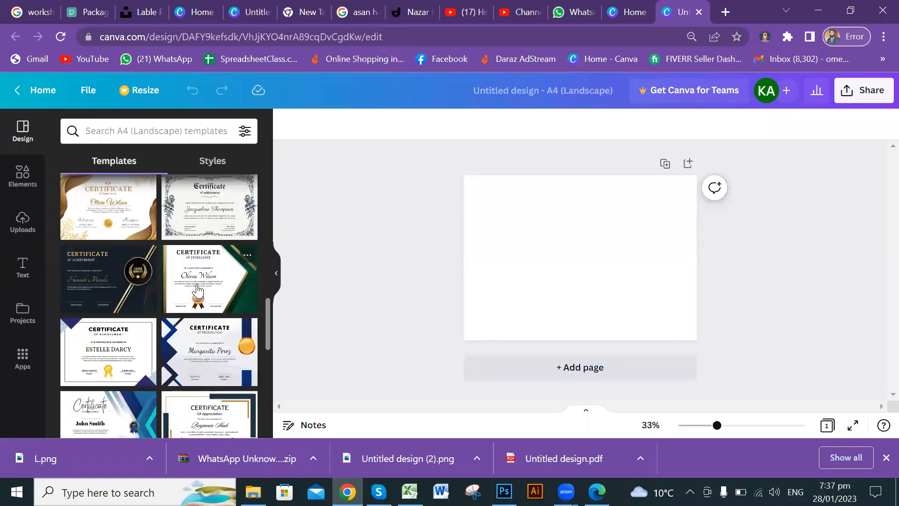
scroll(198, 292, "down", 3)
scroll(192, 346, "down", 3)
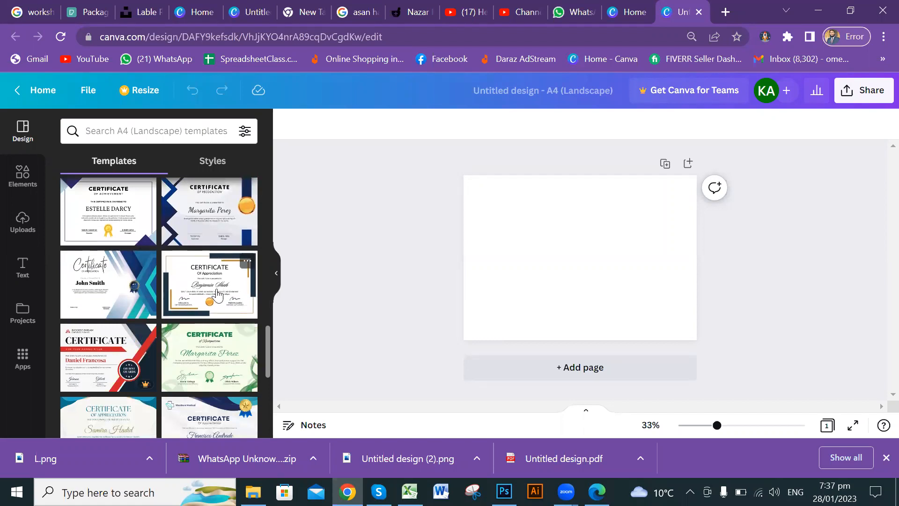
scroll(217, 296, "up", 6)
scroll(217, 295, "up", 6)
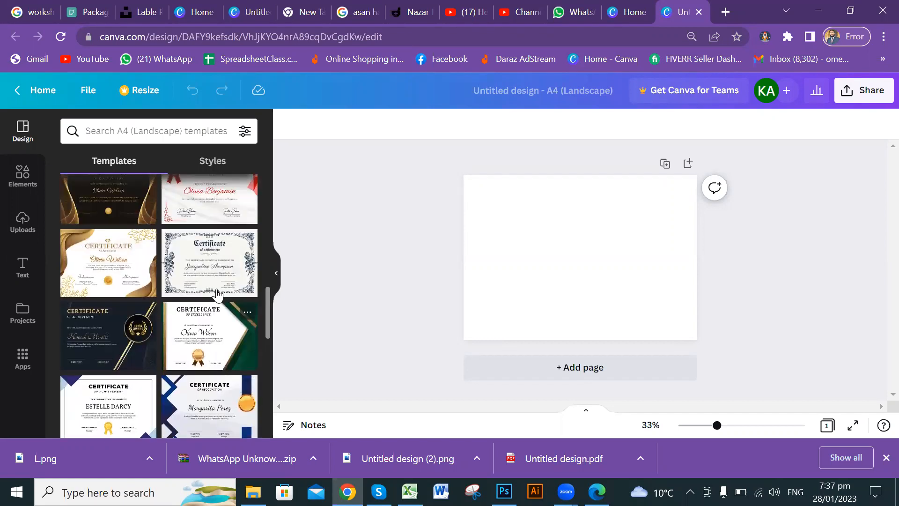
scroll(217, 292, "up", 6)
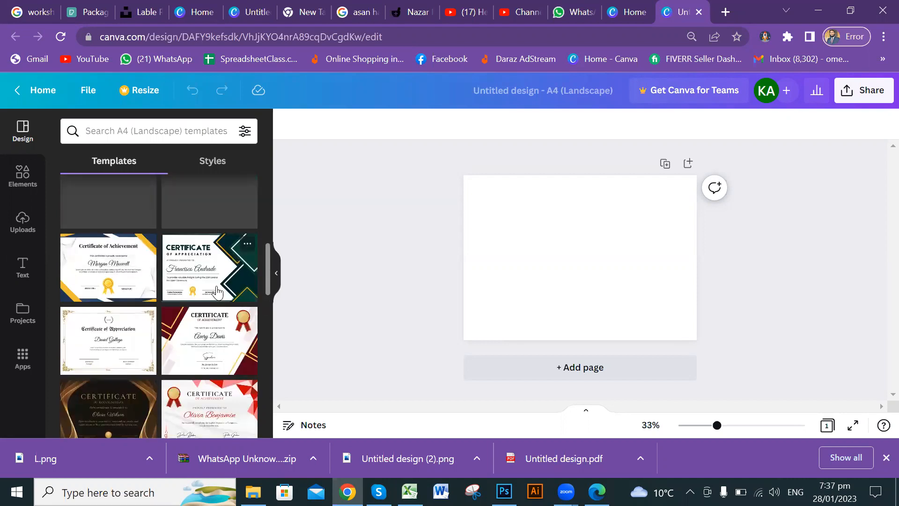
scroll(222, 317, "up", 6)
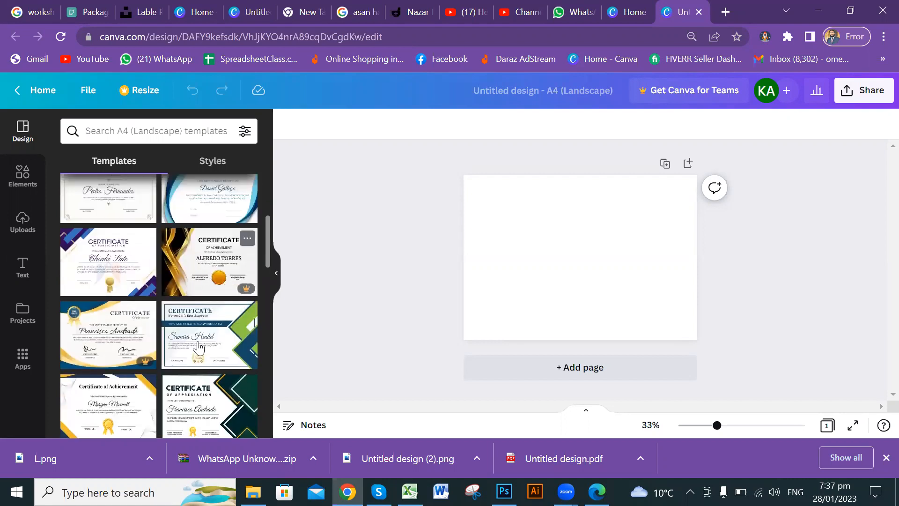
scroll(209, 338, "down", 3)
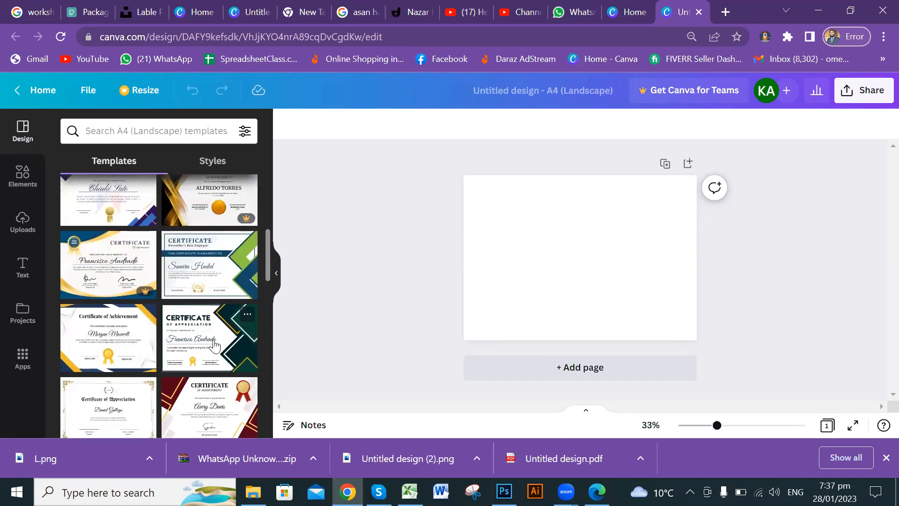
left_click(215, 345)
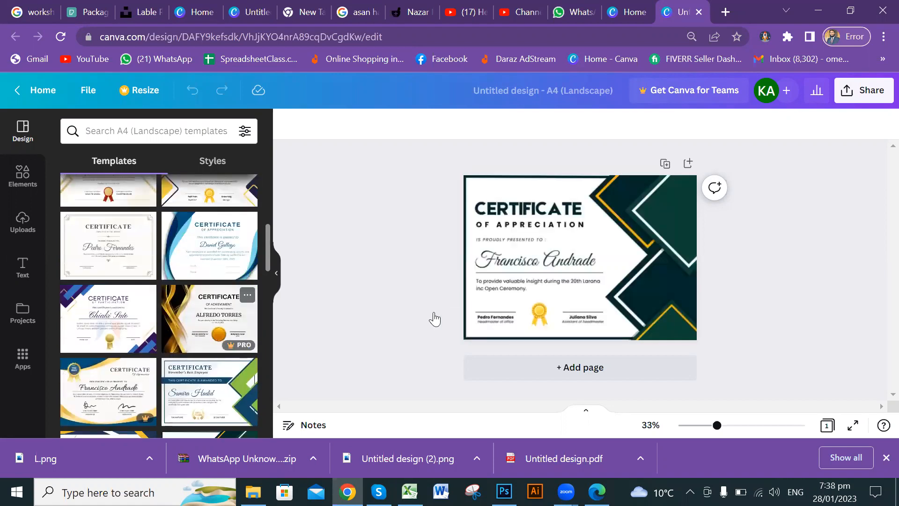
Add a second page and apply the Certificate of Achievement template with the ornate dark floral border to it.
left_click(616, 367)
scroll(182, 326, "down", 5)
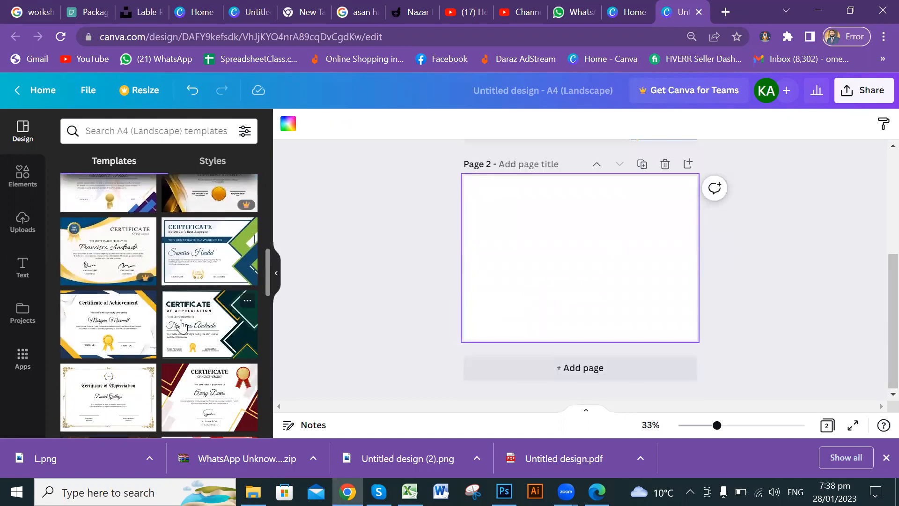
scroll(182, 326, "down", 3)
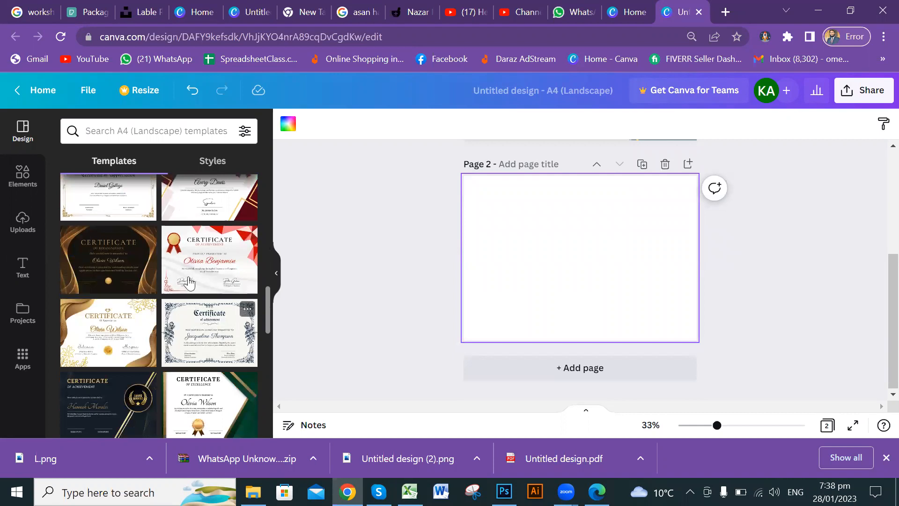
left_click(215, 338)
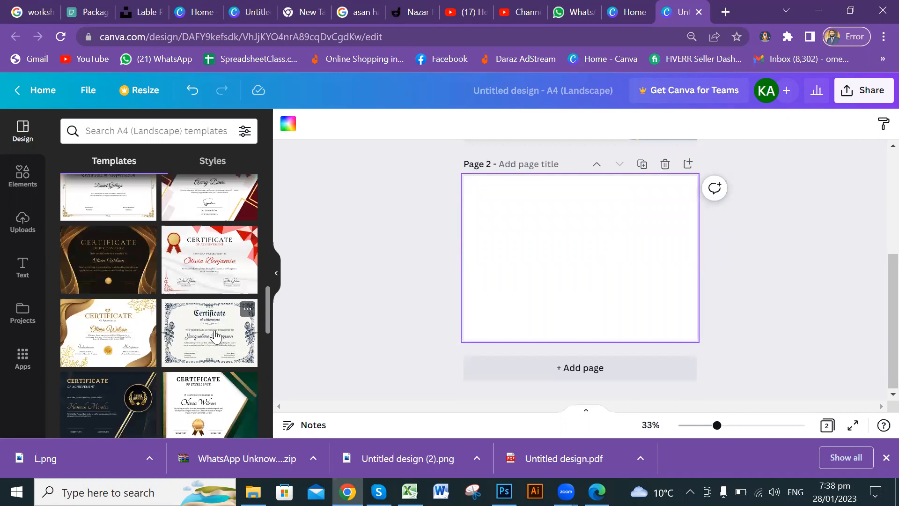
Add a third page and apply the blue Certificate of Recognition template with the gold medal to it.
left_click(569, 372)
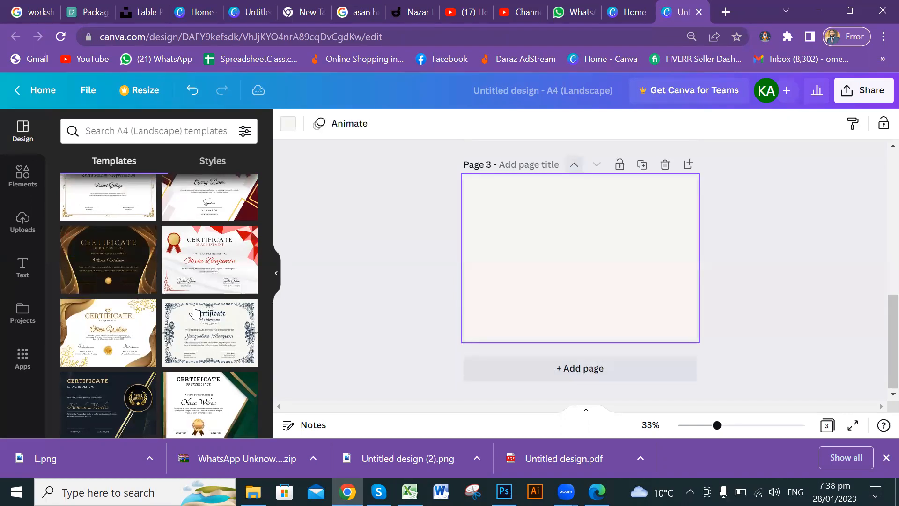
scroll(195, 312, "down", 3)
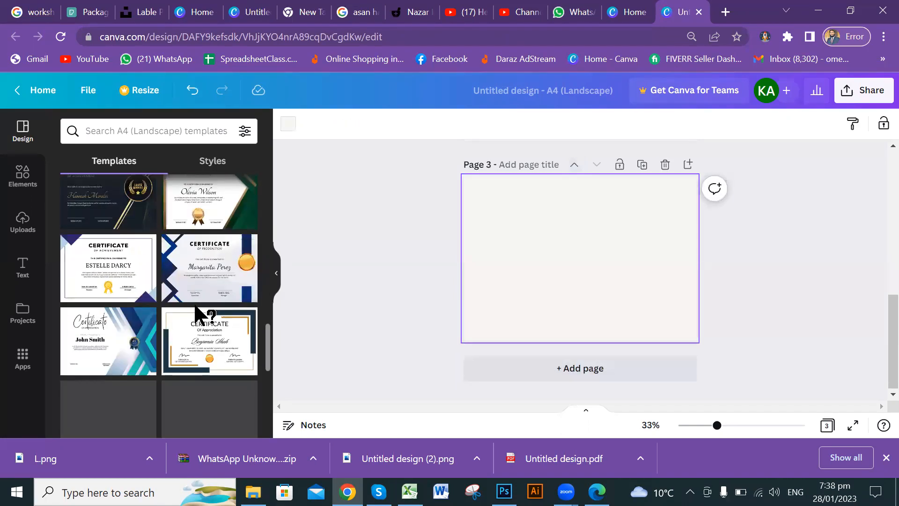
left_click(202, 275)
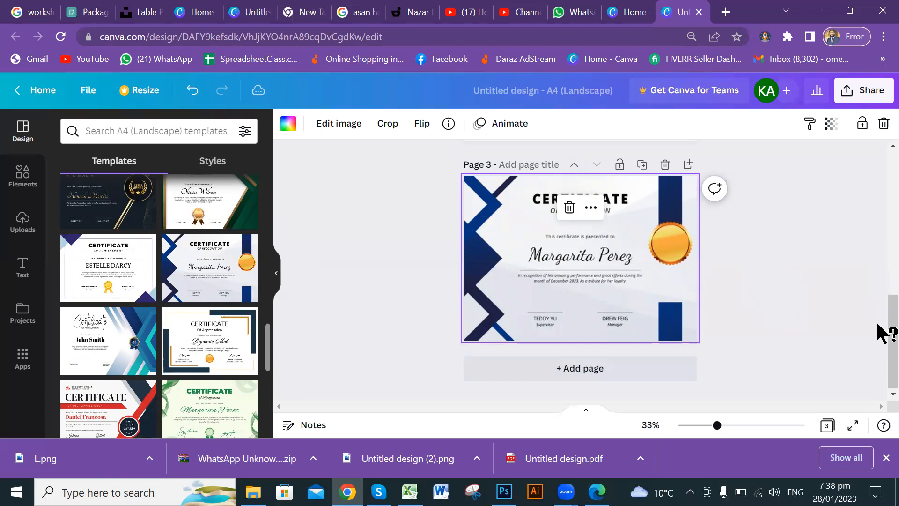
Examine the page 1 certificate up close, check that its "OF APPRECIATION" subtitle is editable text, and leave it deselected.
scroll(759, 268, "up", 8)
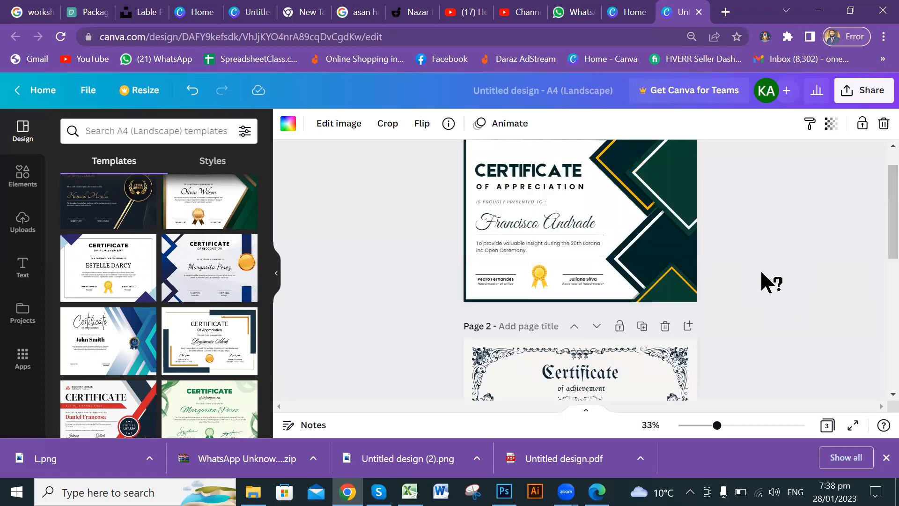
scroll(761, 273, "up", 1)
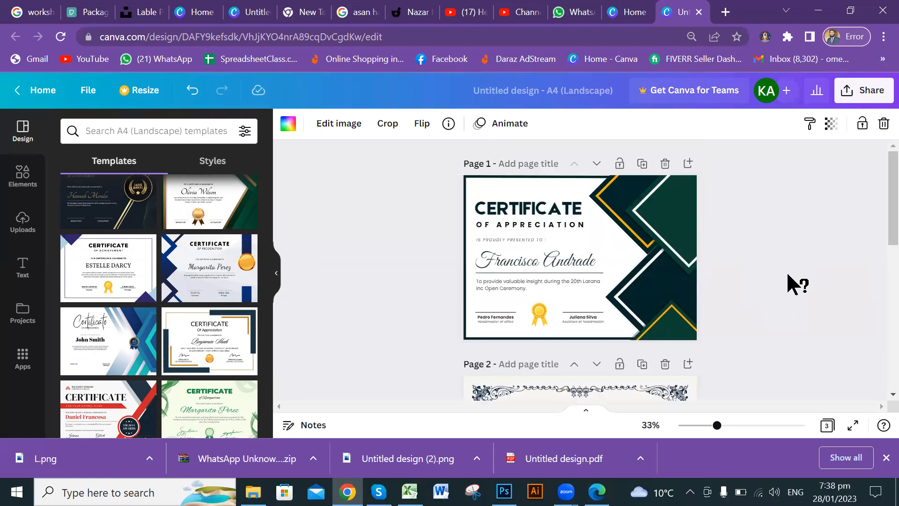
scroll(787, 275, "up", 3)
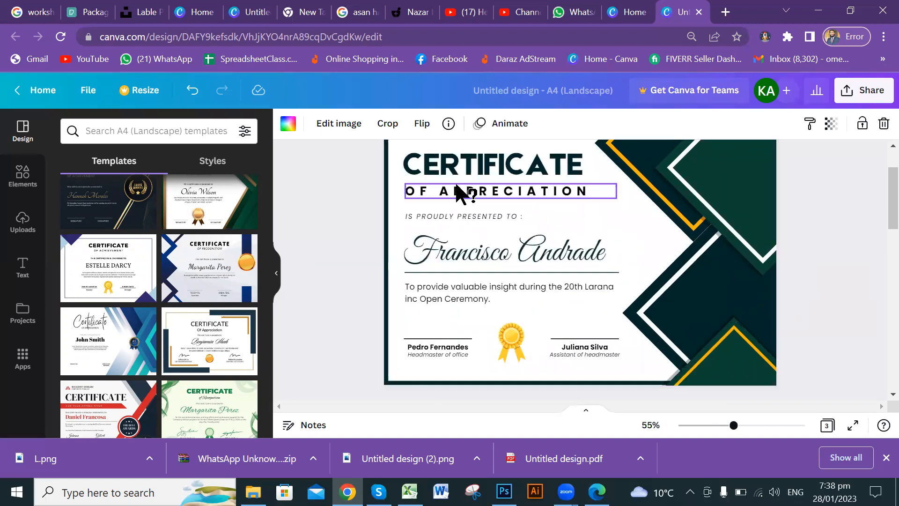
scroll(549, 207, "up", 2)
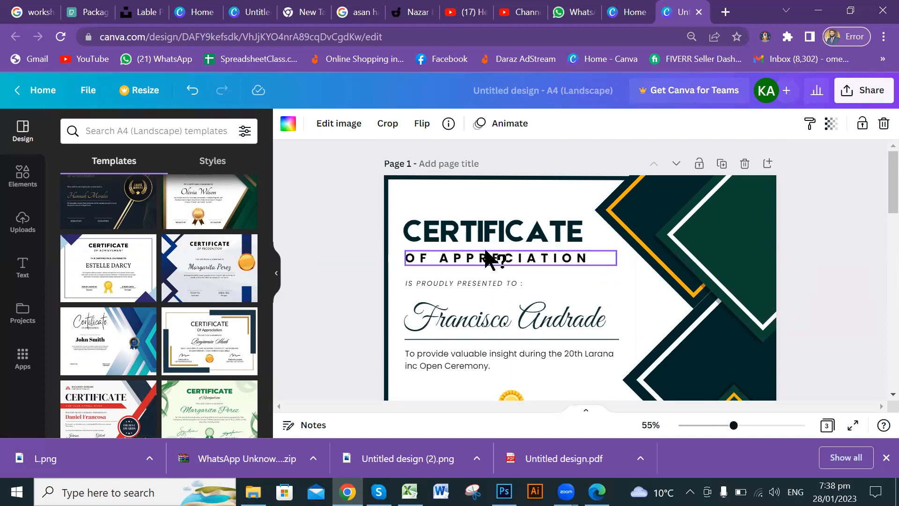
double_click(538, 261)
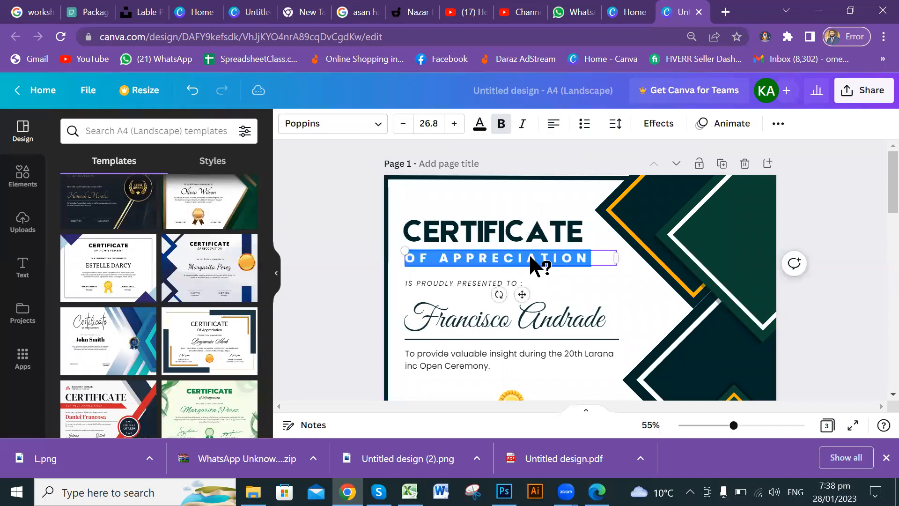
left_click(593, 258)
left_click_drag(465, 259, 440, 259)
left_click(364, 239)
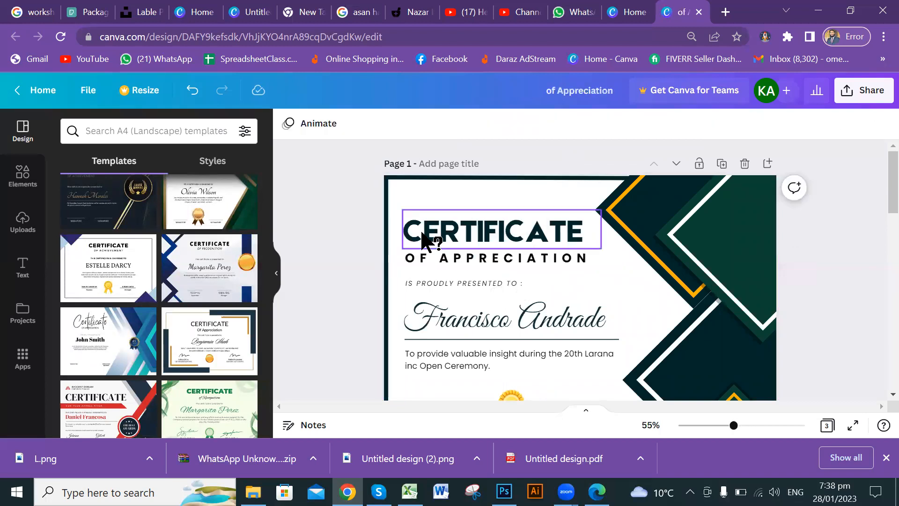
Examine how page 1 is built by selecting its dark outer border and the large green diamond in the upper corner.
scroll(589, 257, "down", 2)
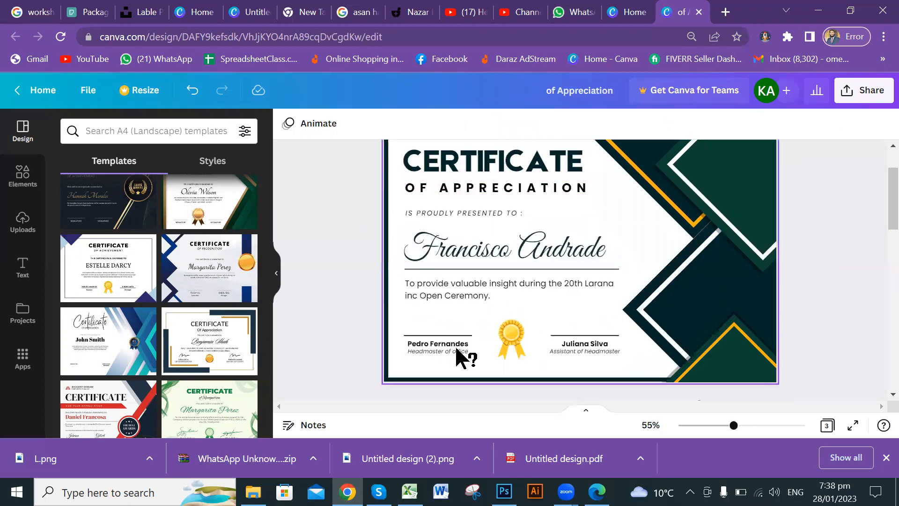
left_click(389, 312)
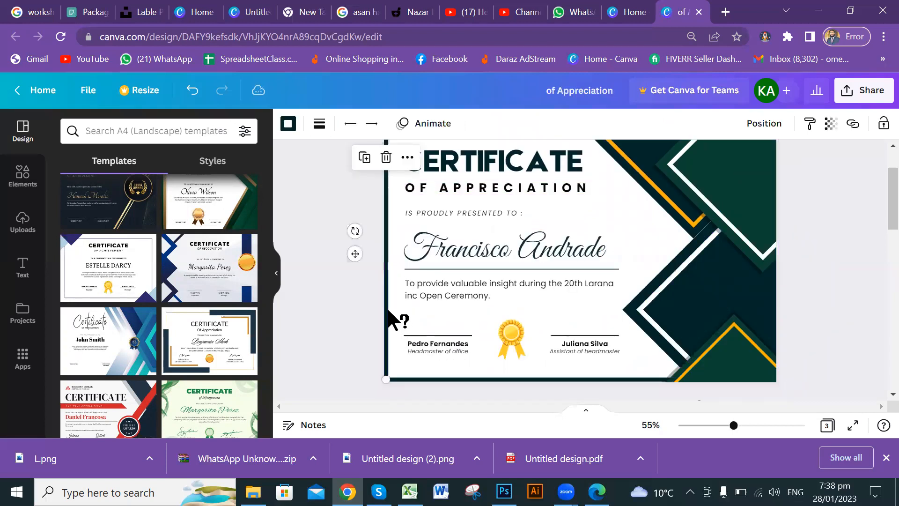
scroll(601, 267, "up", 2)
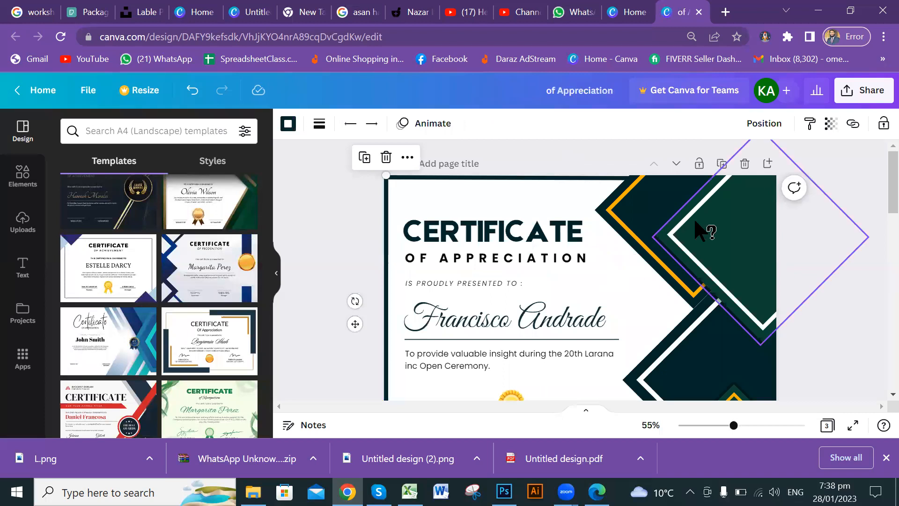
left_click(732, 231)
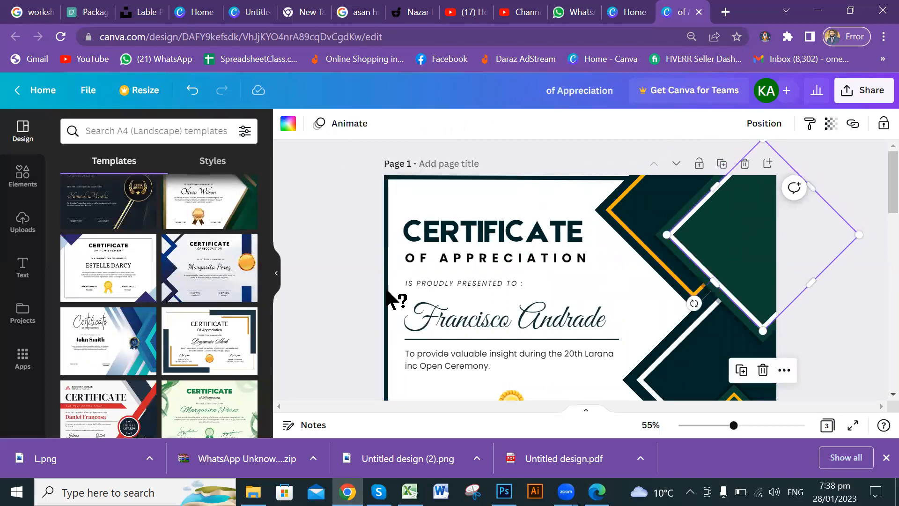
Set the letter spacing of the "CERTIFICATE" heading on page 1 to -18.
left_click(475, 237)
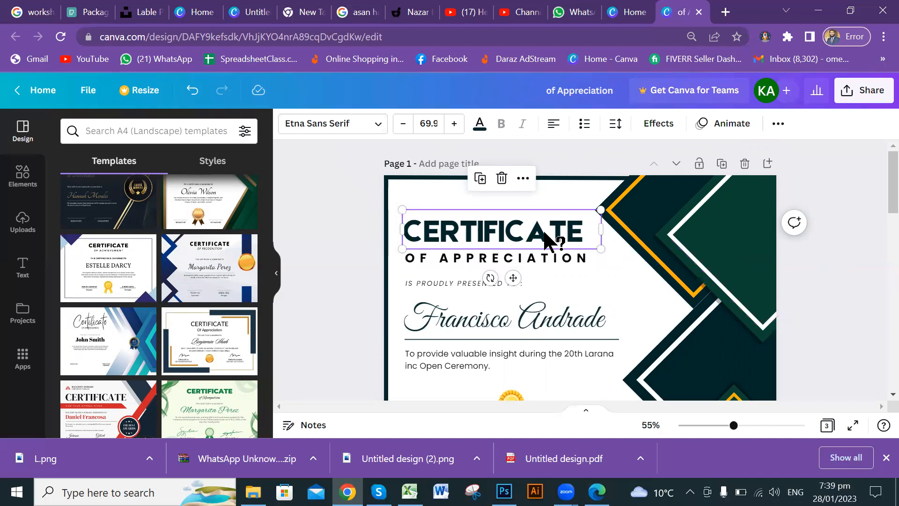
left_click(617, 125)
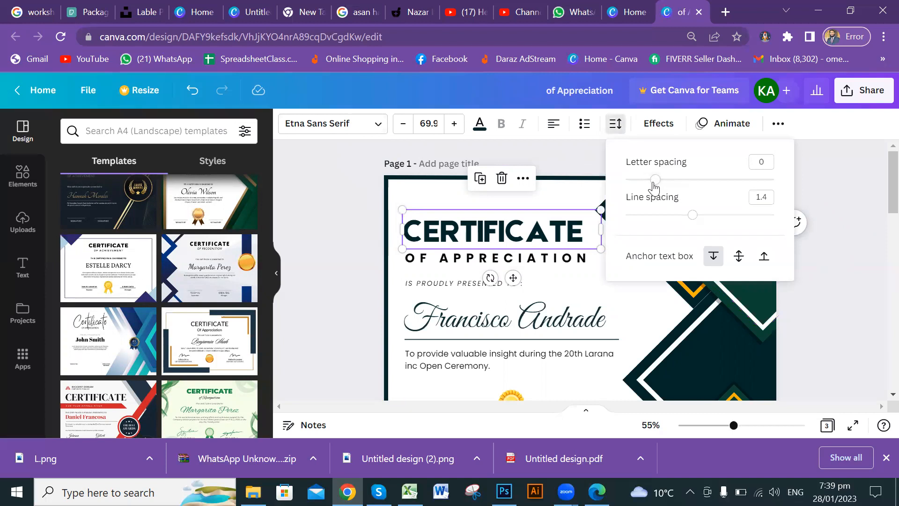
mouse_move(655, 180)
left_mouse_down()
mouse_move(664, 178)
mouse_move(630, 181)
mouse_move(662, 181)
mouse_move(652, 179)
left_mouse_up()
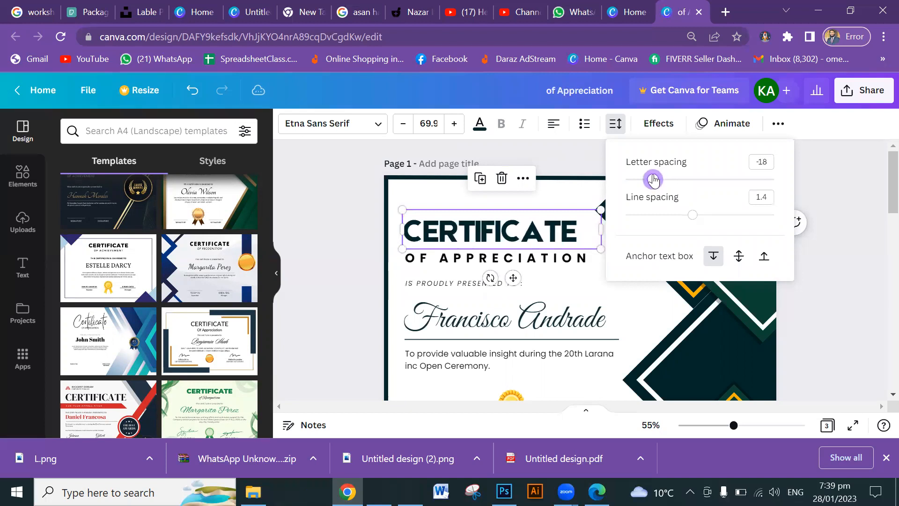
left_click(823, 189)
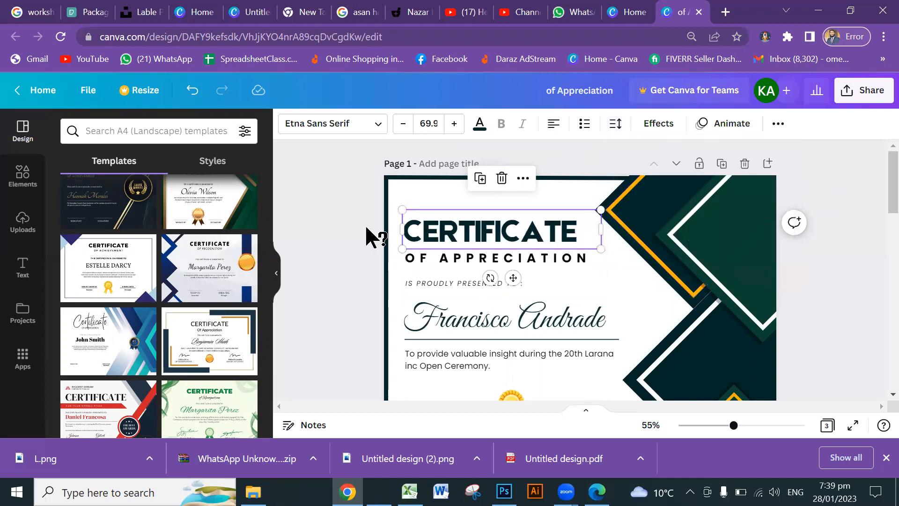
Try Open Sans Extra Bold, Zenaida and Public Sans on the "CERTIFICATE" heading, and settle on the Arsenica Antiqua font.
left_click(380, 127)
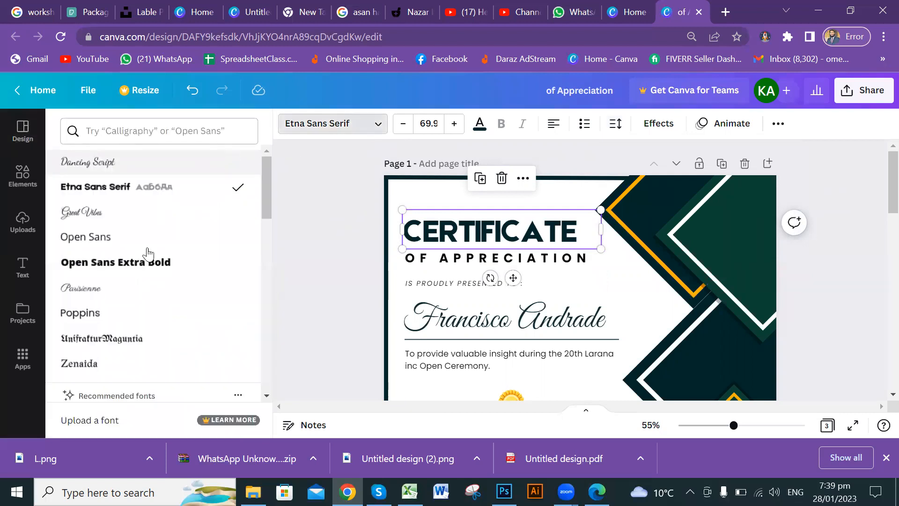
left_click(155, 266)
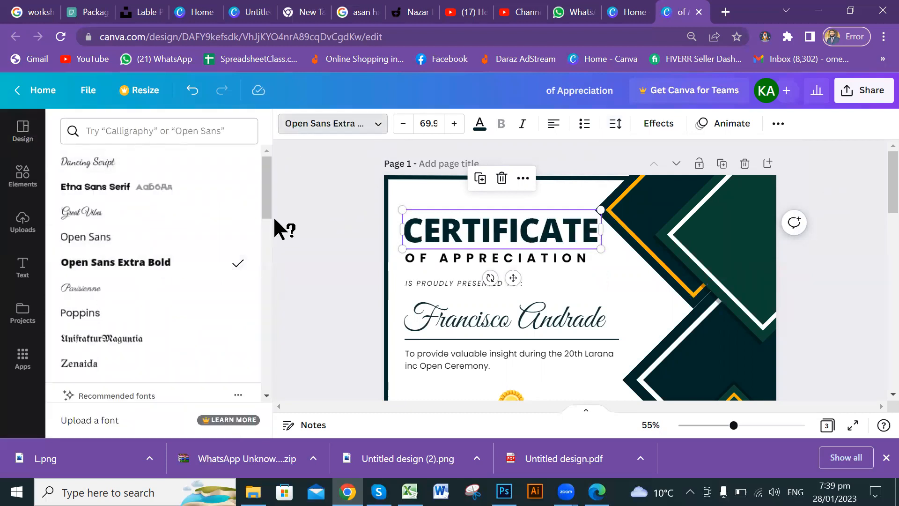
scroll(260, 206, "down", 2)
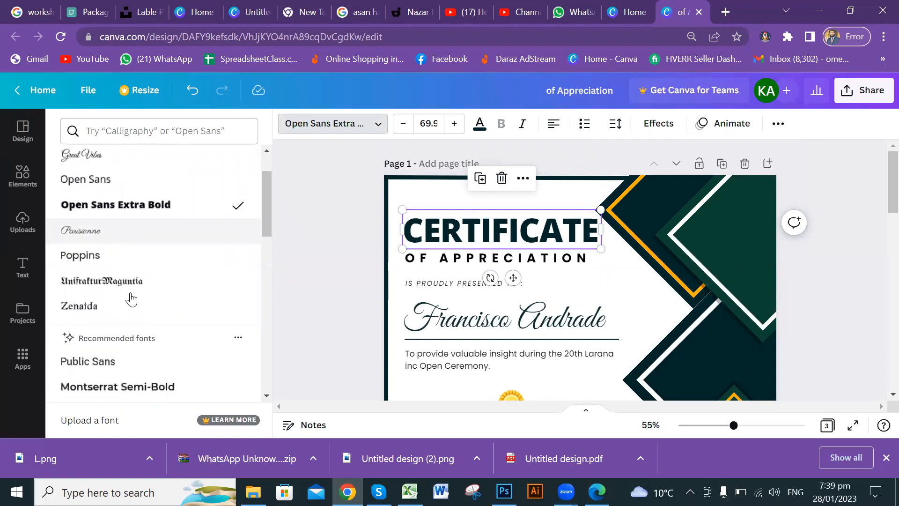
left_click(108, 308)
scroll(266, 206, "down", 3)
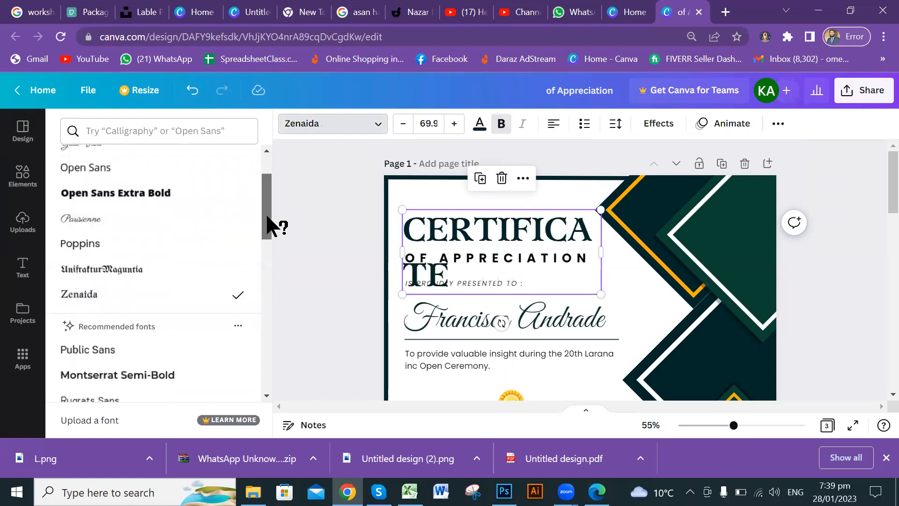
left_click(97, 280)
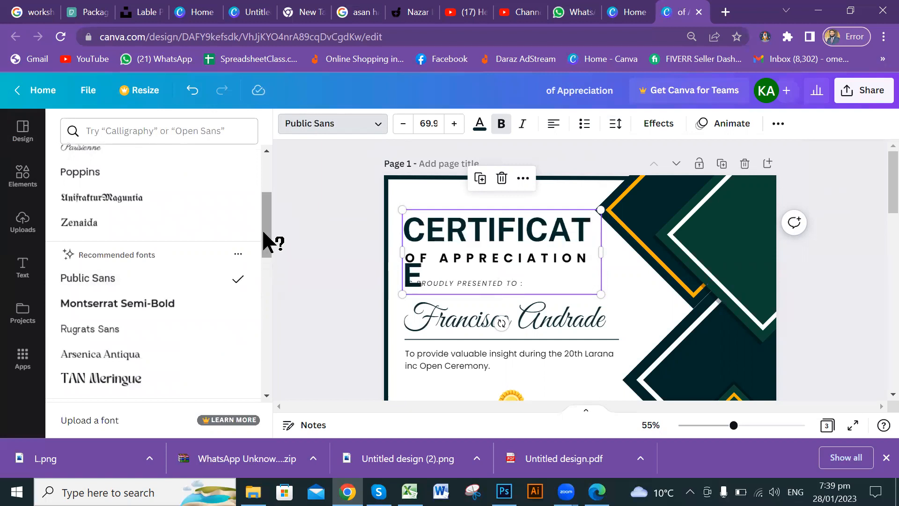
left_click(131, 357)
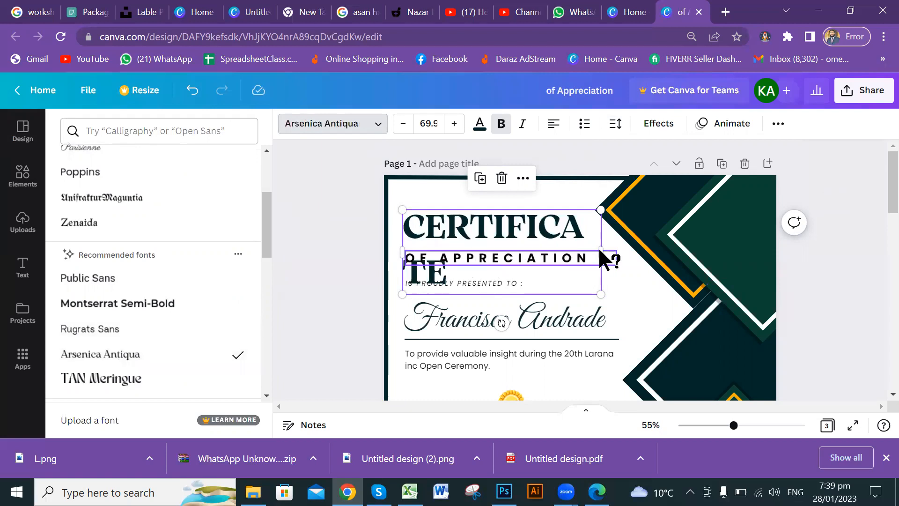
Widen the "CERTIFICATE" text box to fit one line, scale the heading down to font size 57.5, and leave it deselected.
left_click_drag(601, 252, 637, 255)
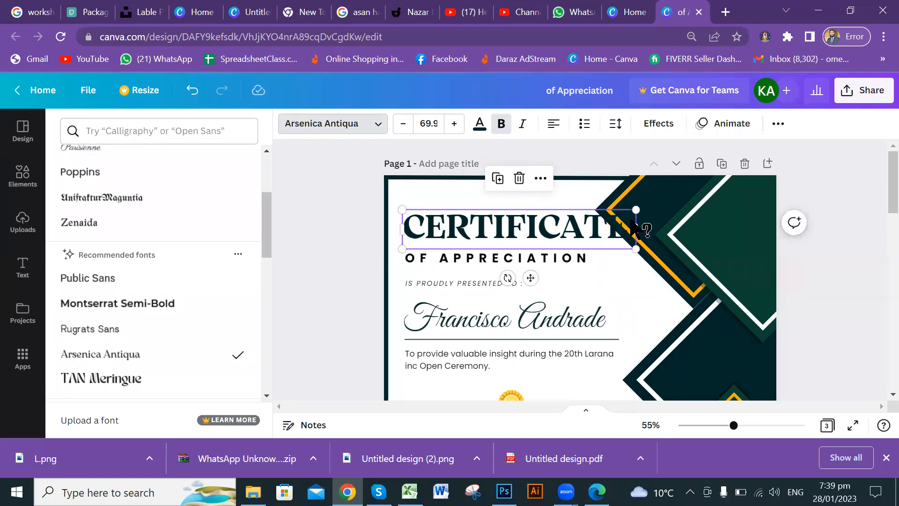
left_click_drag(630, 212, 601, 217)
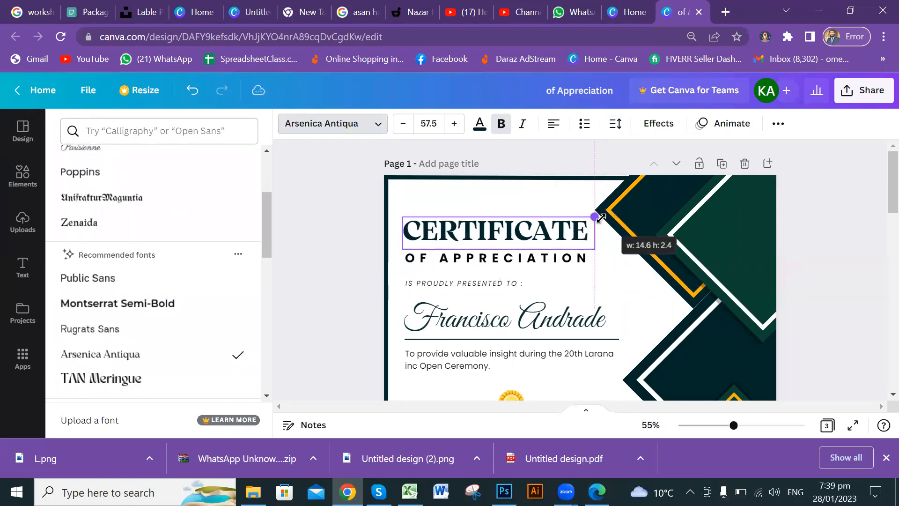
left_click(858, 245)
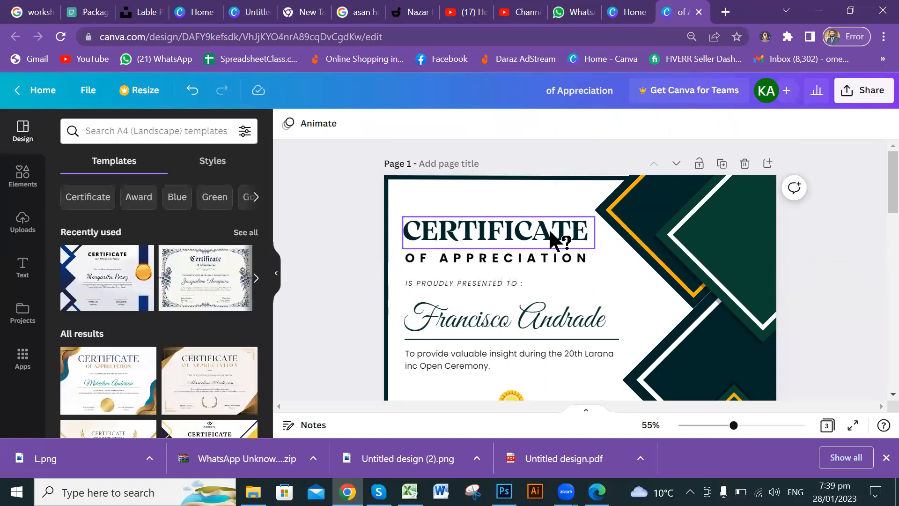
Examine the lower part of page 1 and select the script recipient name to check that it is separate text.
scroll(625, 234, "down", 3)
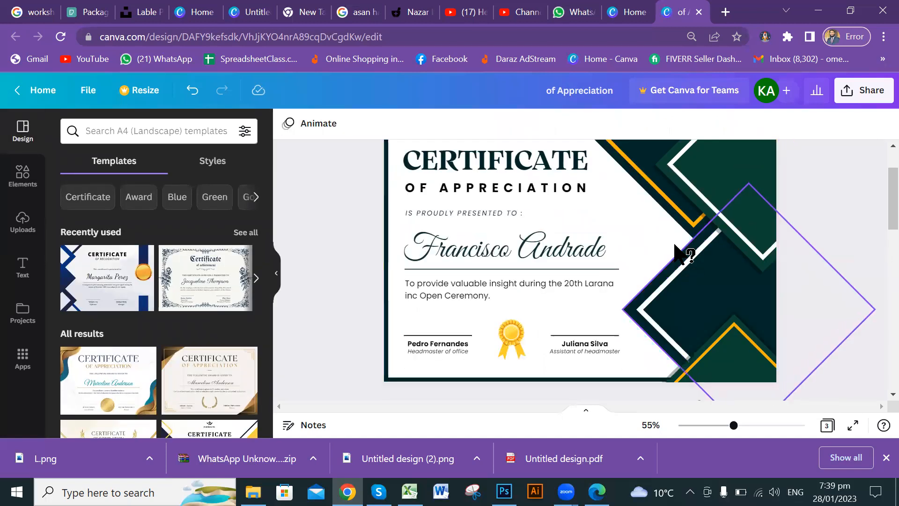
scroll(689, 260, "up", 3)
scroll(689, 261, "down", 2)
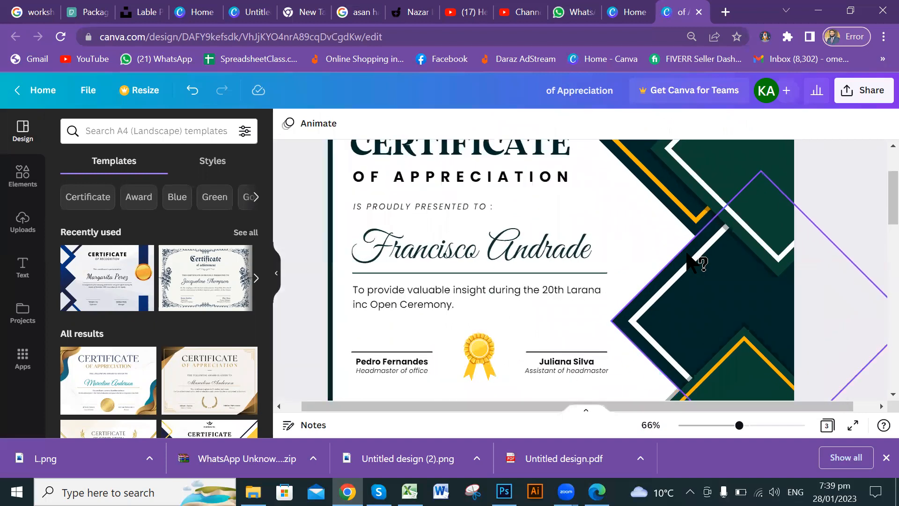
left_click(493, 244)
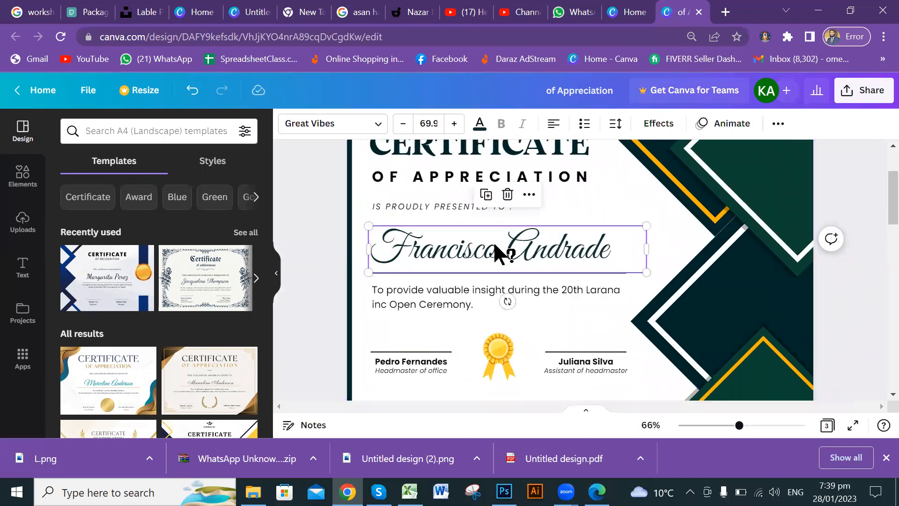
scroll(492, 243, "down", 2)
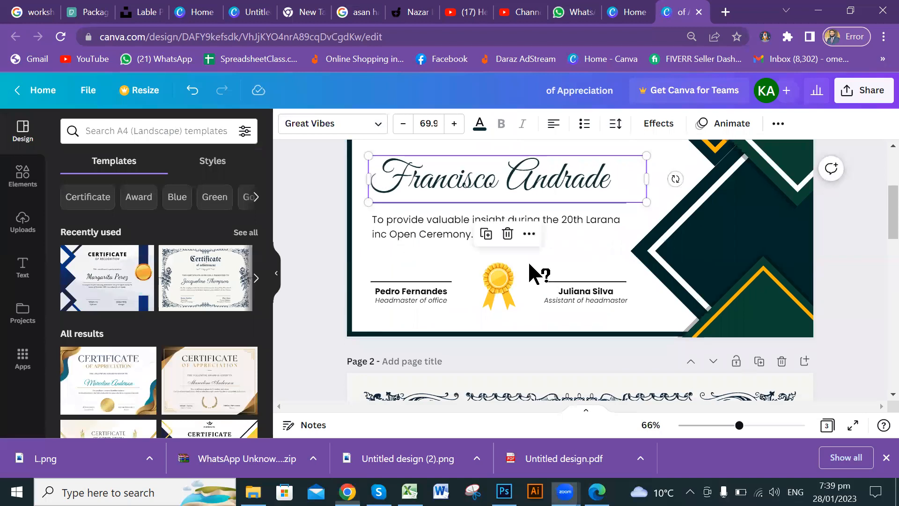
Select the gold ribbon badge between the two signature lines and inspect it at different magnifications up to 221%.
left_click(499, 279)
scroll(567, 282, "up", 2)
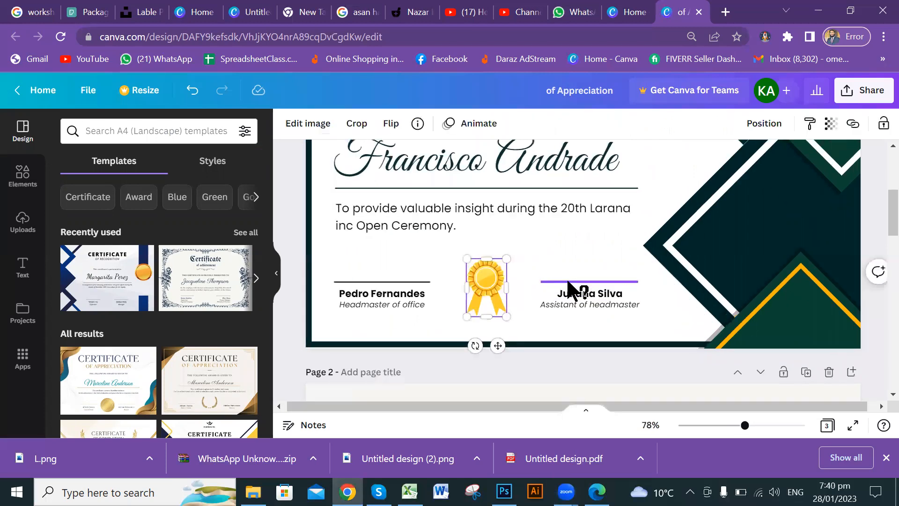
scroll(592, 401, "up", 2)
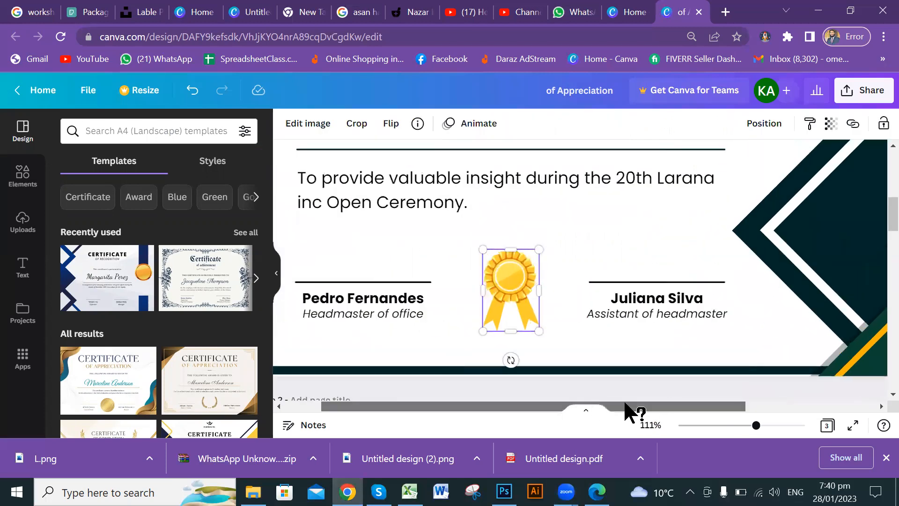
left_click_drag(625, 403, 615, 404)
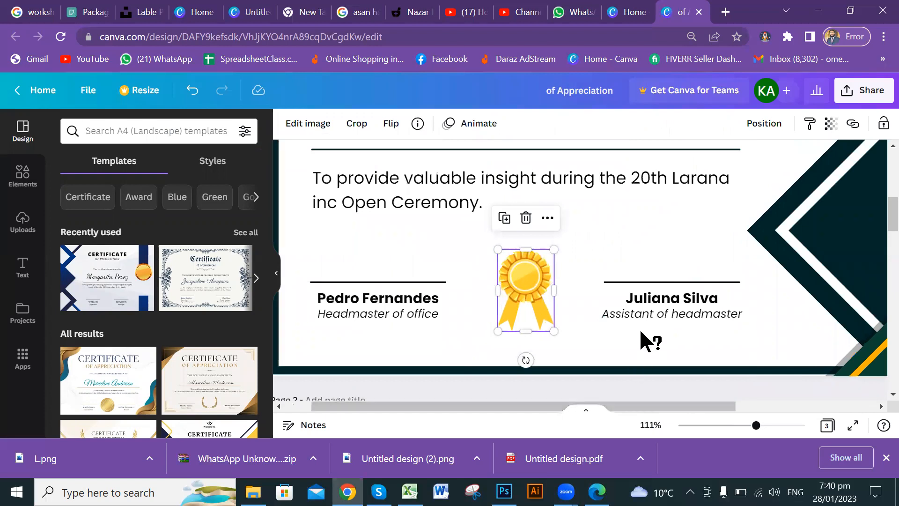
scroll(635, 318, "down", 1)
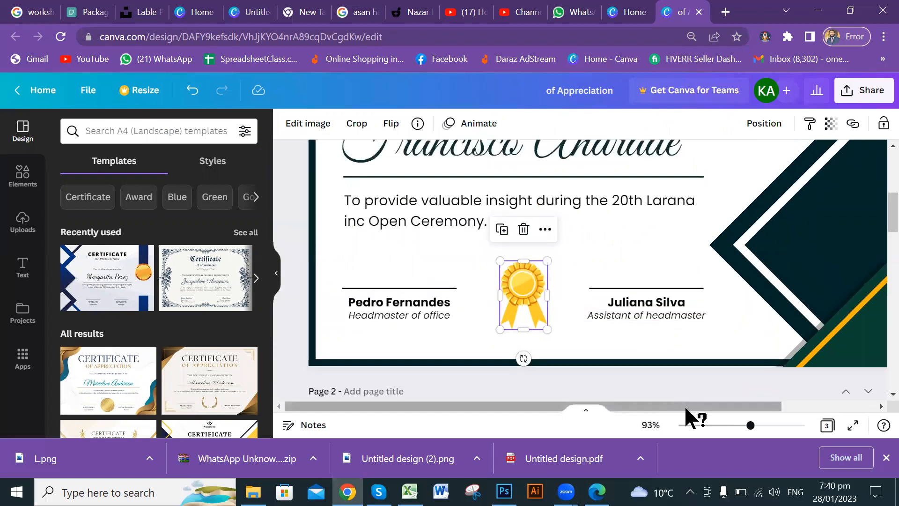
mouse_move(669, 404)
left_mouse_down()
mouse_move(721, 405)
mouse_move(670, 404)
left_mouse_up()
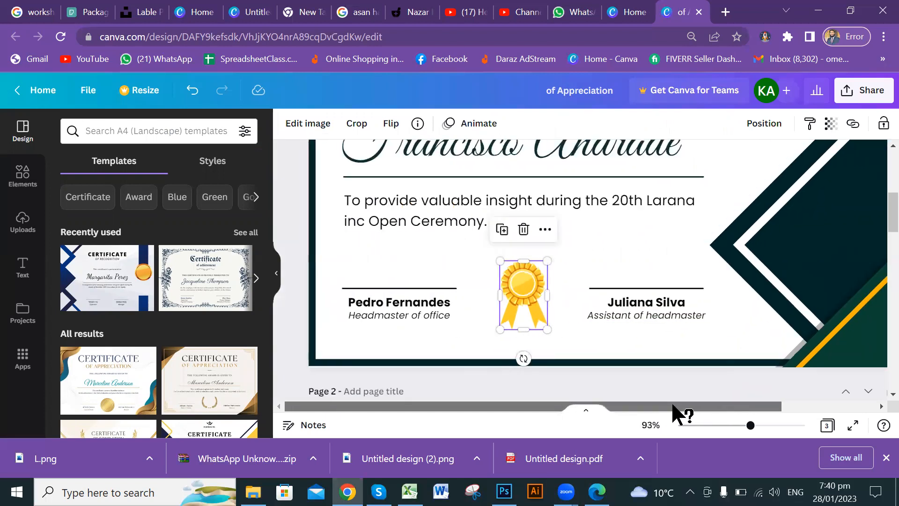
scroll(620, 270, "down", 1)
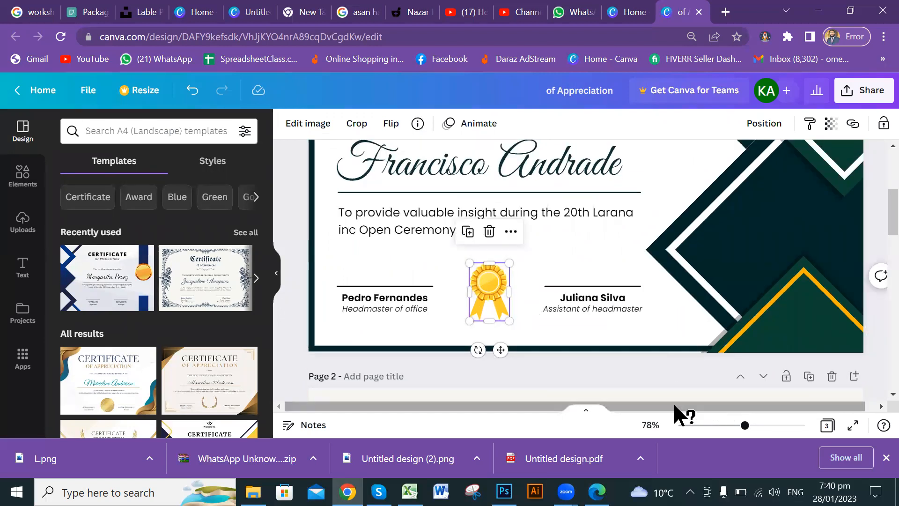
left_click_drag(701, 405, 666, 407)
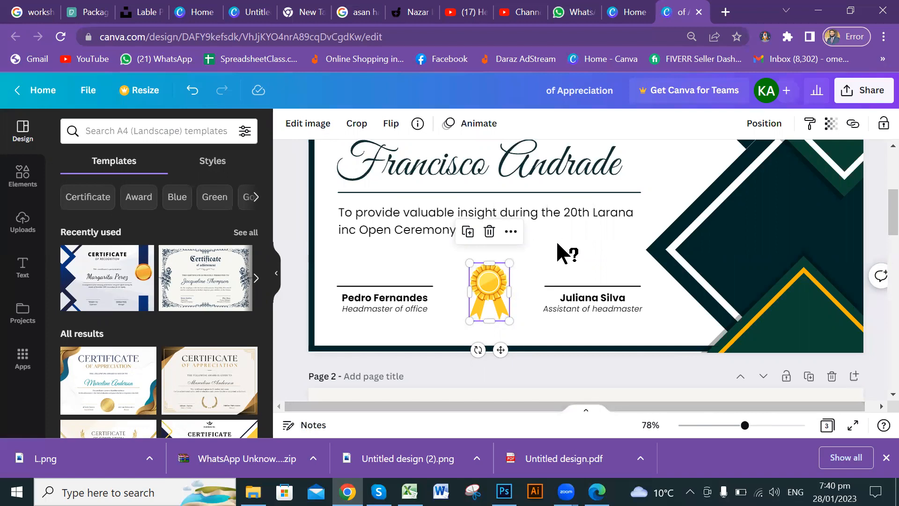
scroll(557, 243, "down", 2)
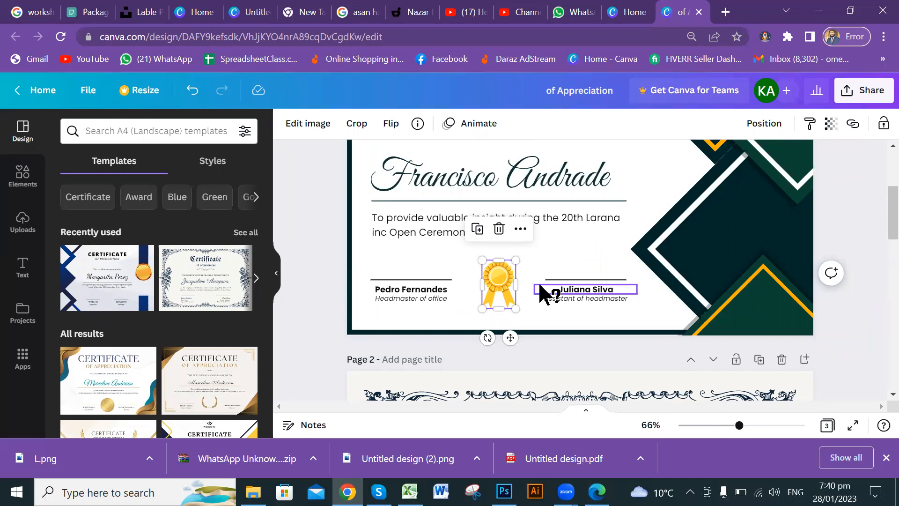
scroll(541, 285, "up", 5)
left_click_drag(546, 405, 498, 404)
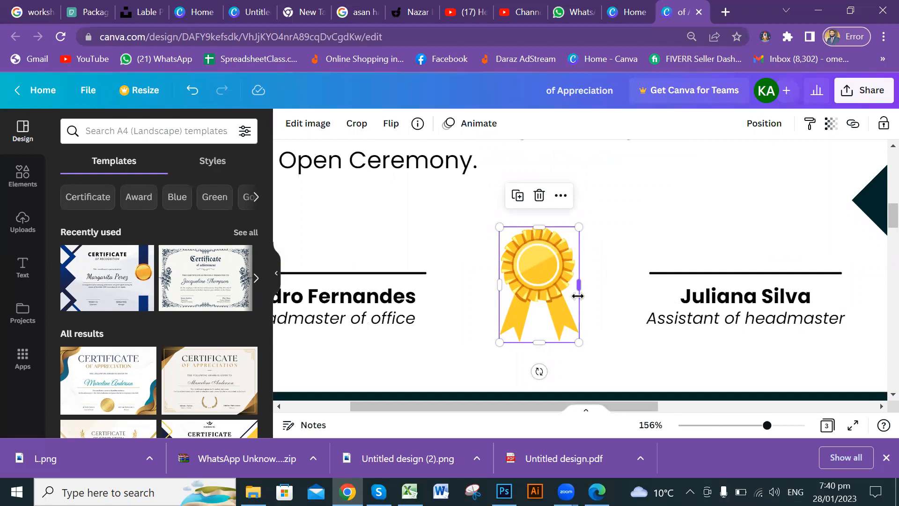
scroll(578, 296, "up", 2)
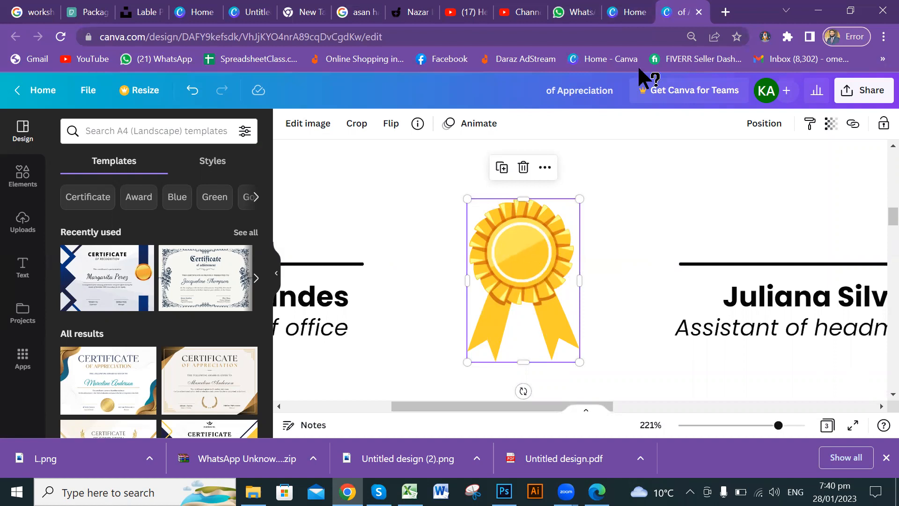
From the Canva home page, search the design types for "logo" and start a blank Logo design.
left_click(632, 11)
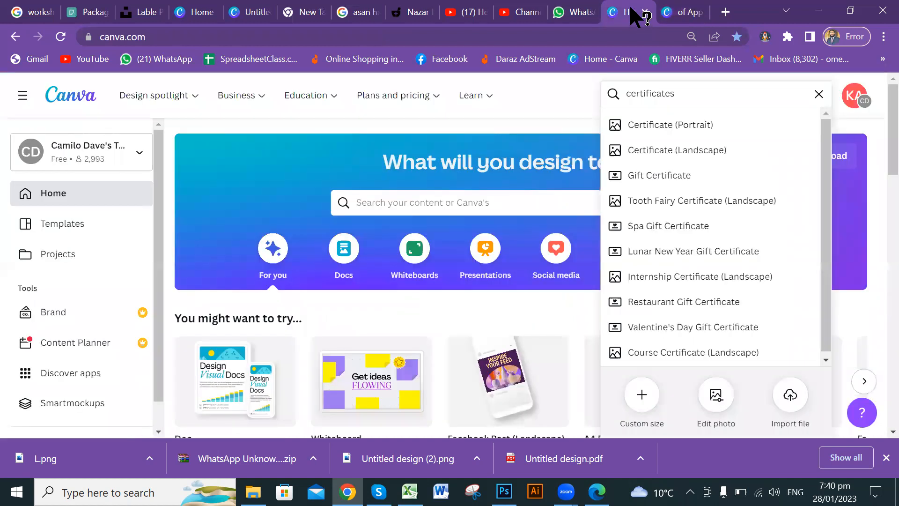
left_click(819, 96)
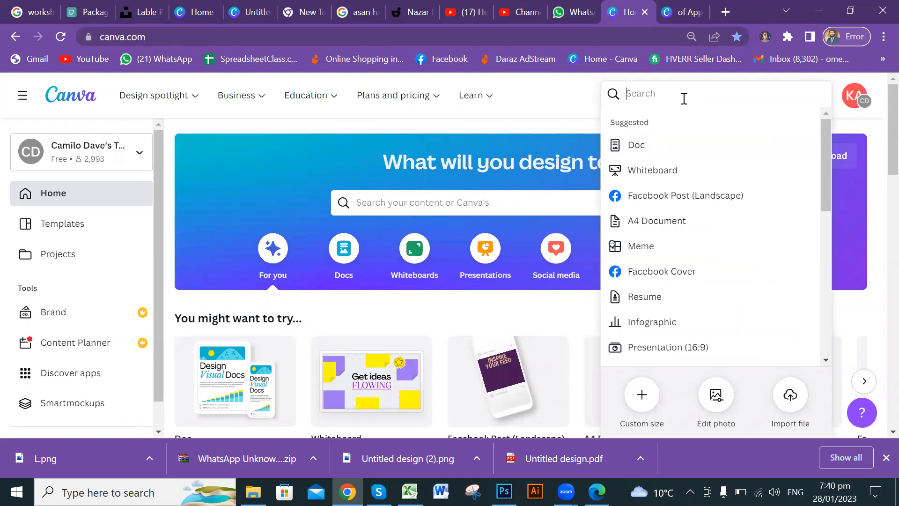
type("logo")
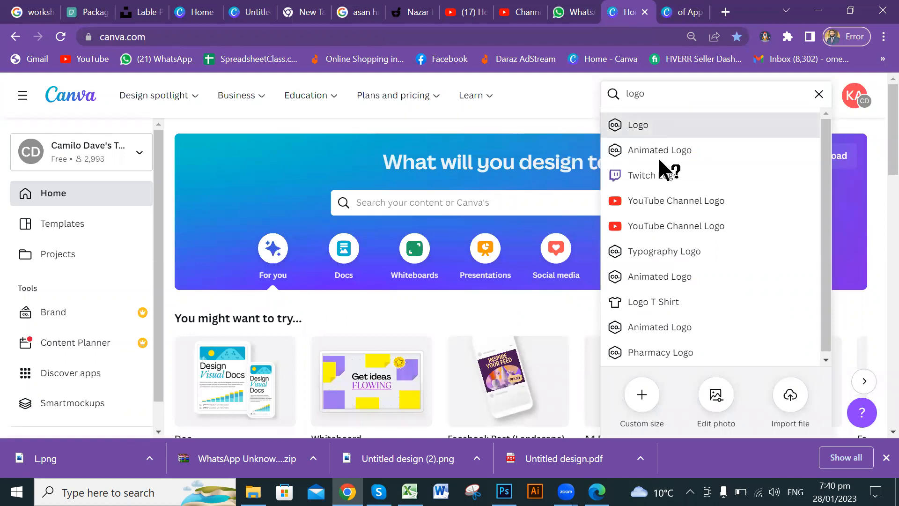
left_click(659, 157)
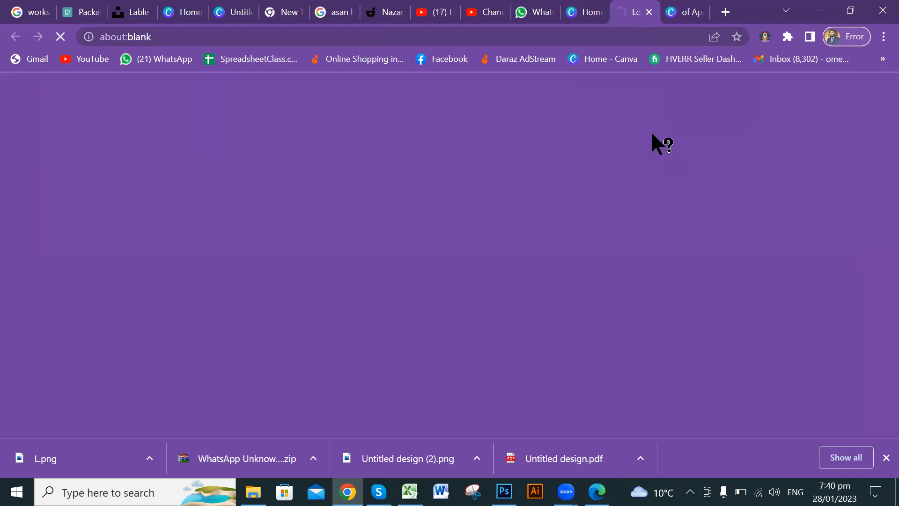
left_click(684, 12)
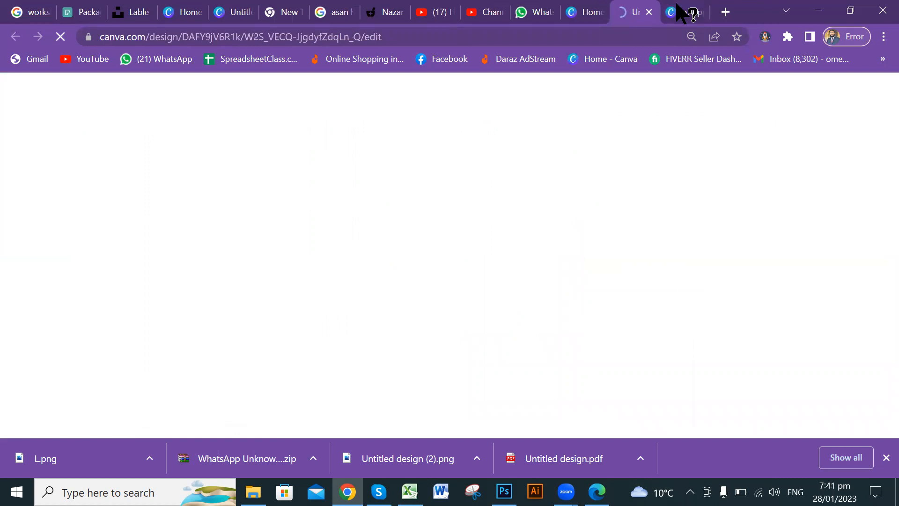
left_click(630, 10)
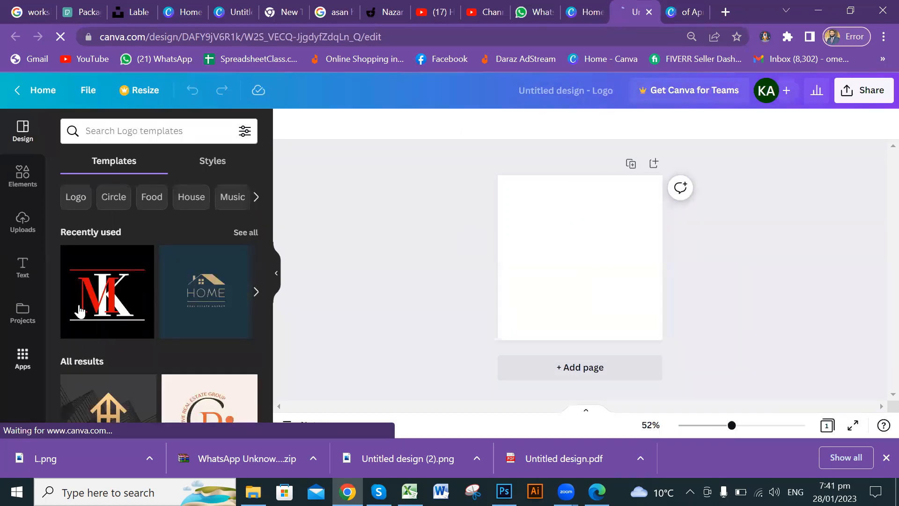
Browse the logo templates and apply the recently used black MK monogram template to the blank logo page.
scroll(162, 281, "down", 2)
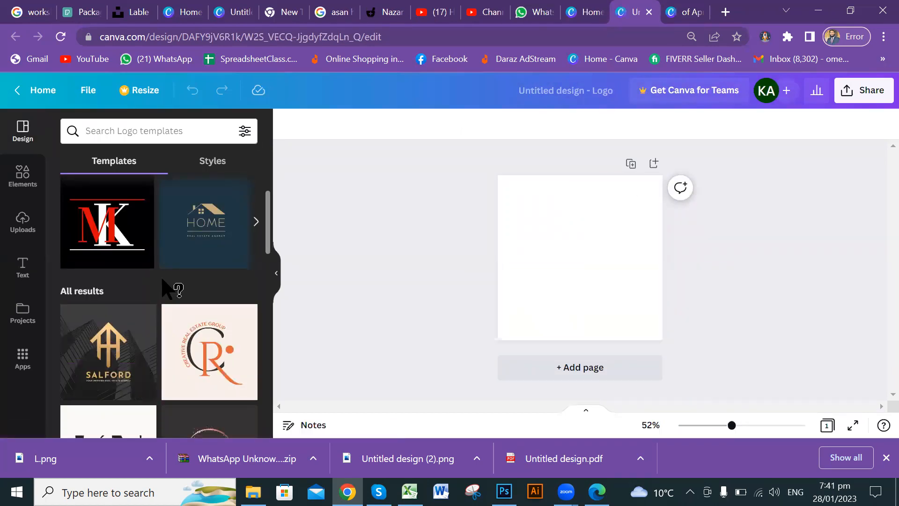
scroll(161, 285, "down", 3)
scroll(161, 284, "up", 4)
scroll(162, 285, "up", 1)
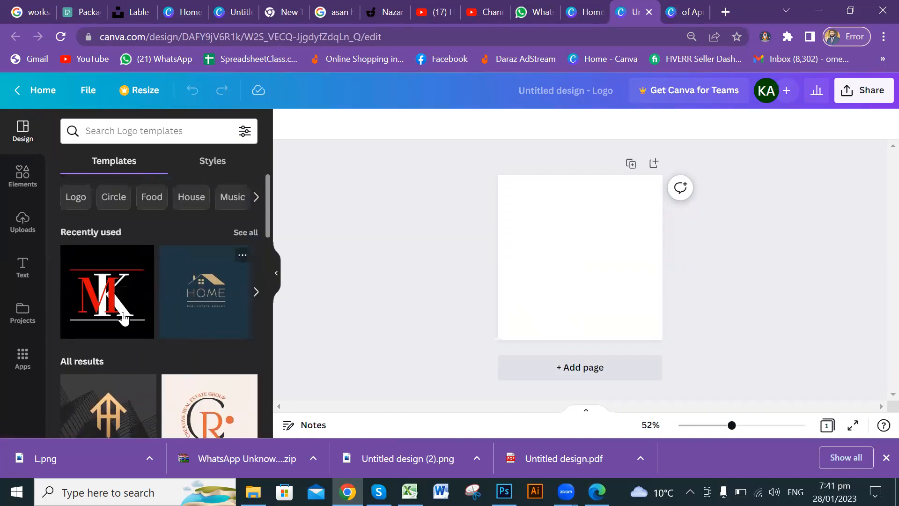
left_click(109, 309)
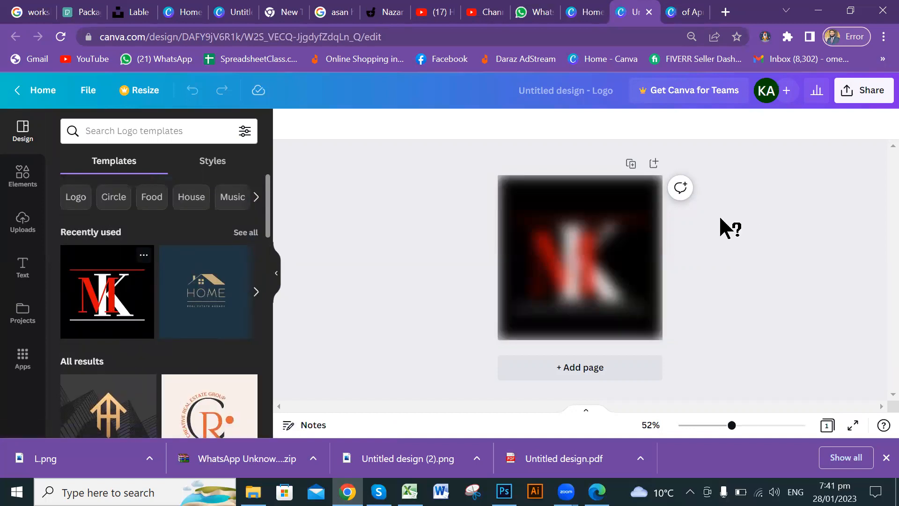
Return to the Canva home page, dismiss the design type search, and open the untitled Meme design from the recent designs.
left_click(580, 12)
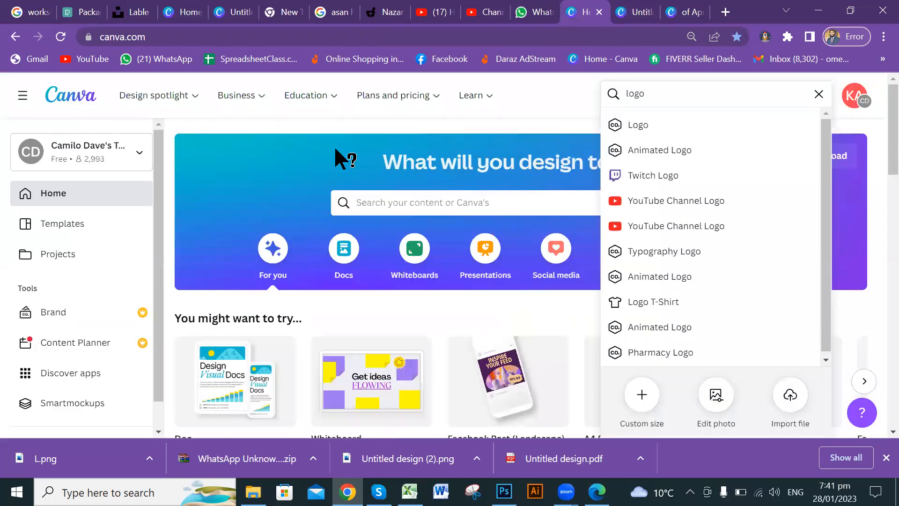
left_click(585, 104)
scroll(566, 251, "down", 6)
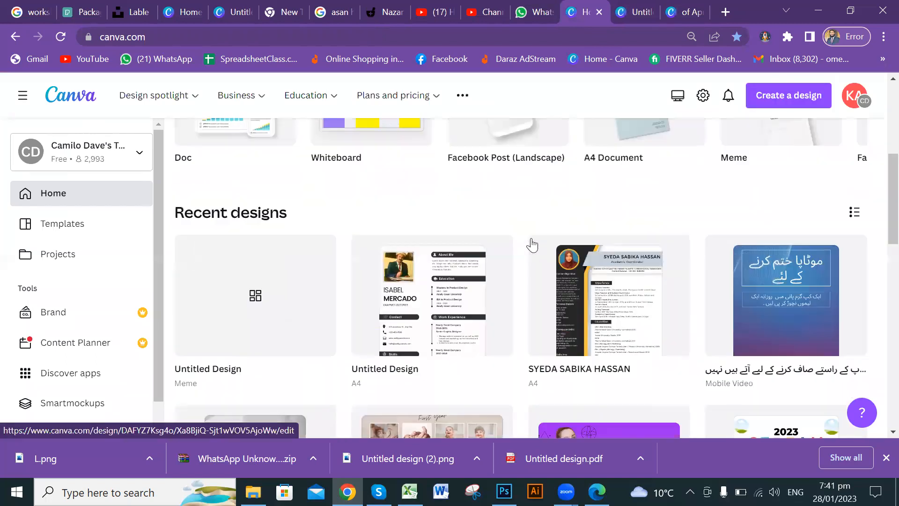
scroll(355, 187, "down", 1)
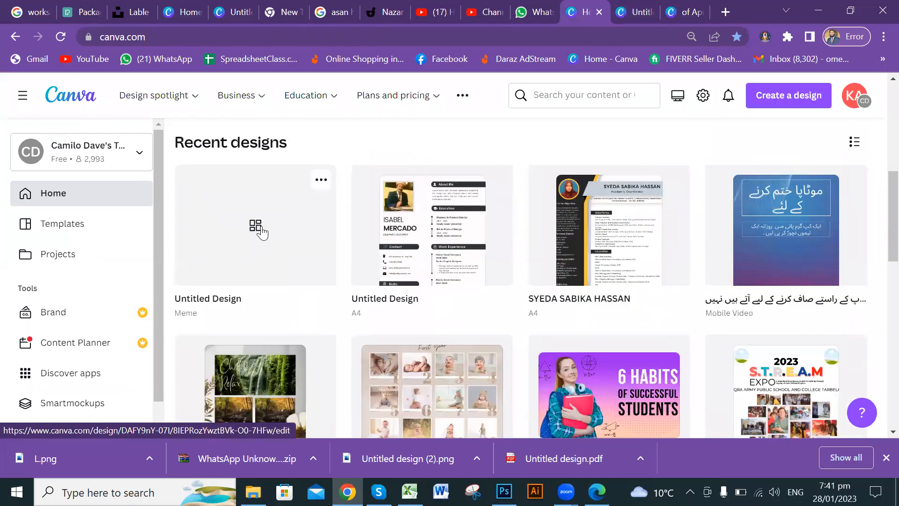
scroll(262, 231, "down", 1)
scroll(262, 232, "down", 2)
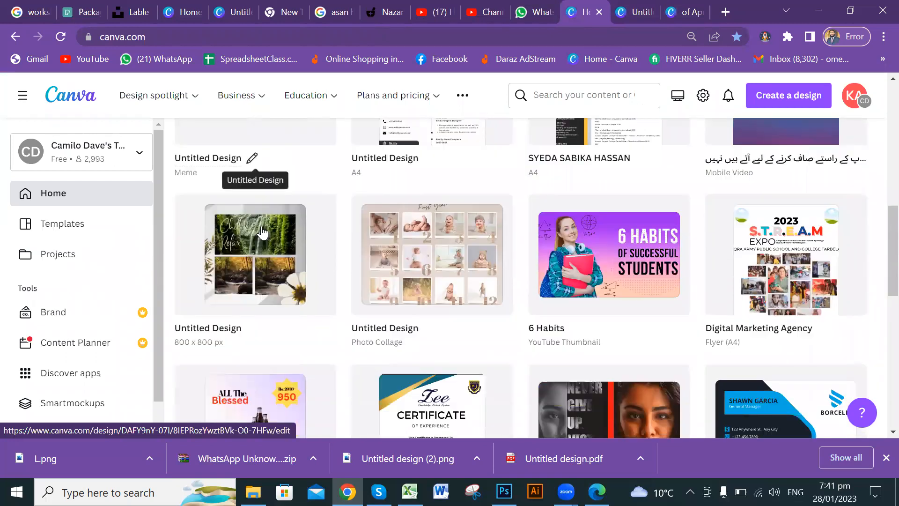
scroll(262, 231, "up", 4)
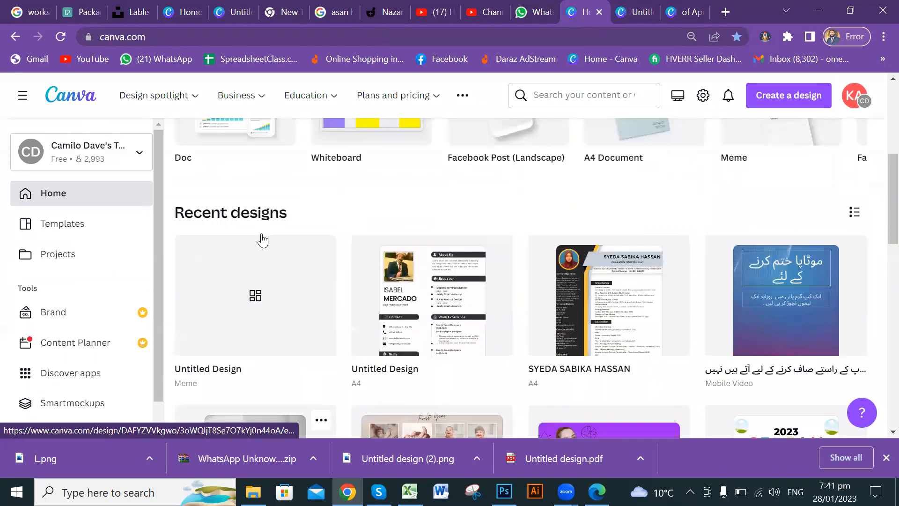
left_click(257, 283)
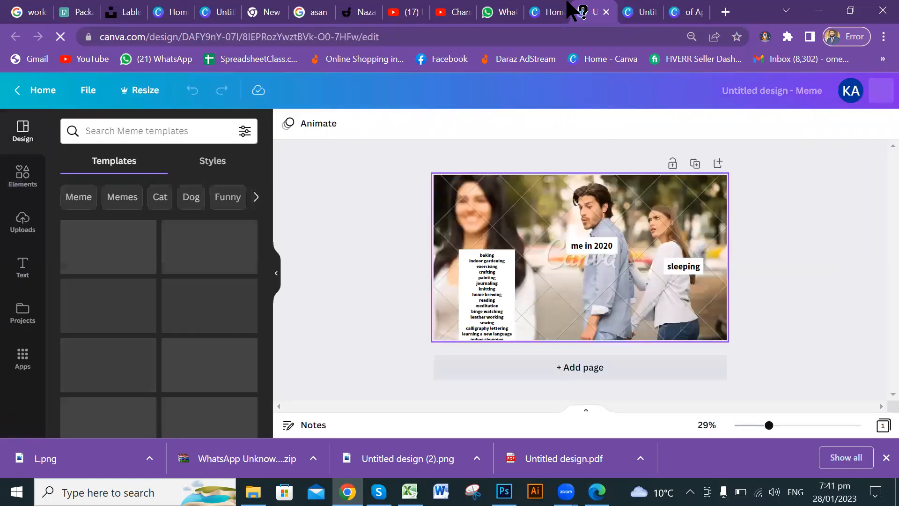
Look over the recent designs on the home page again, return to the MK logo design, and deselect its page.
left_click(544, 11)
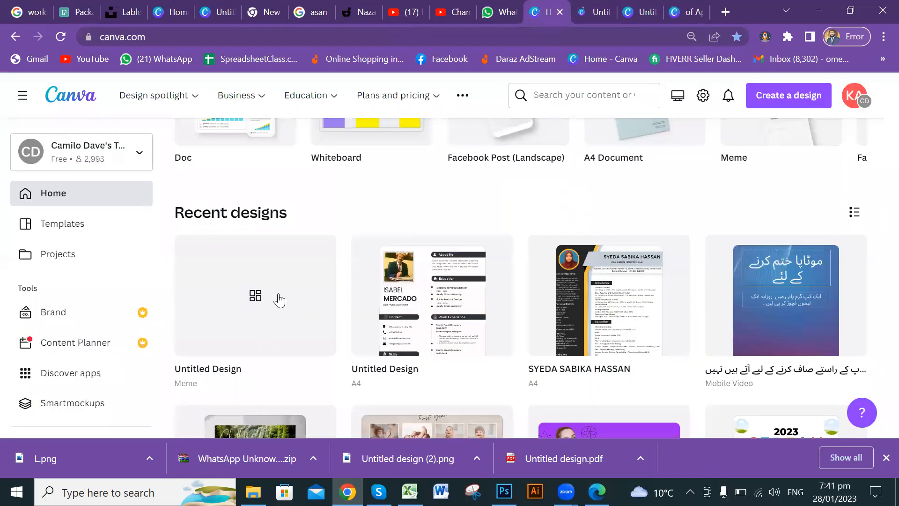
scroll(599, 272, "down", 5)
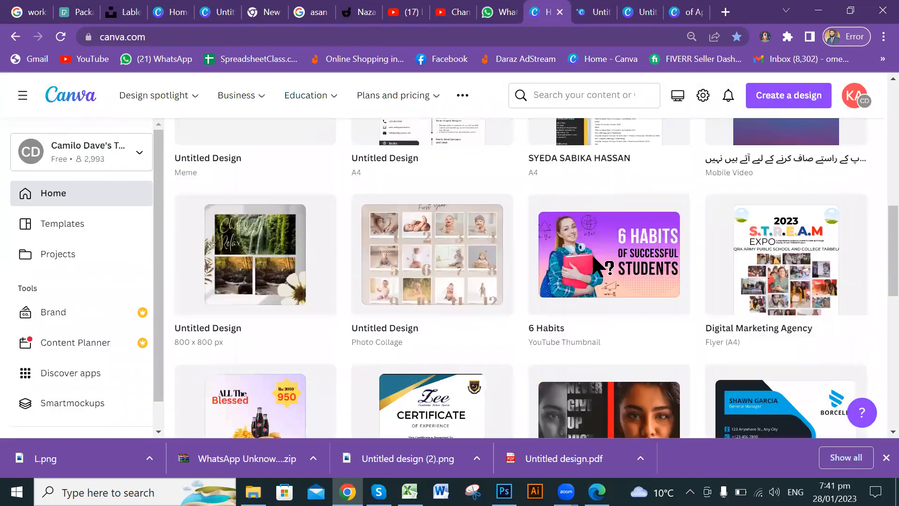
scroll(595, 260, "up", 10)
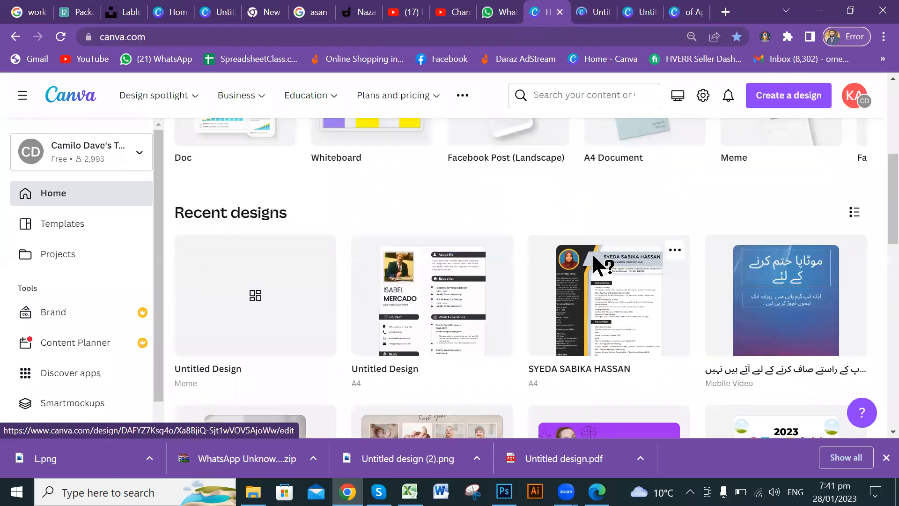
left_click(640, 4)
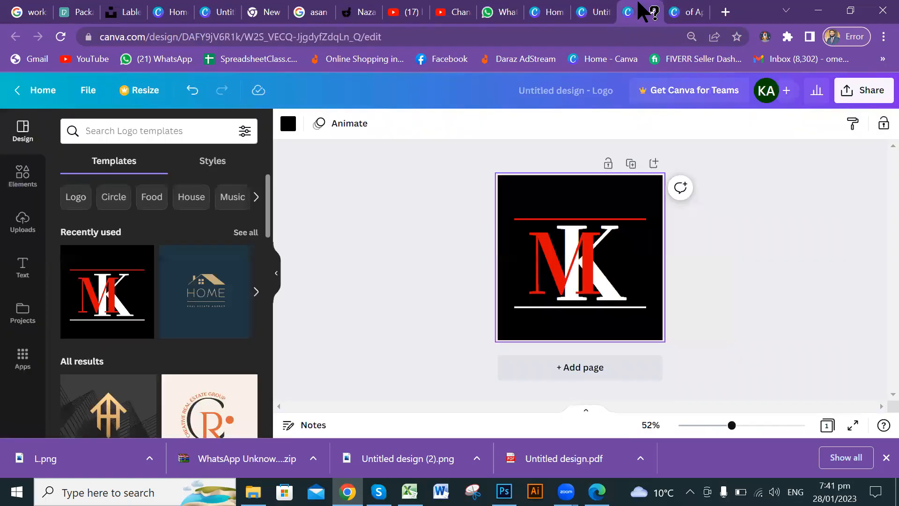
left_click(736, 228)
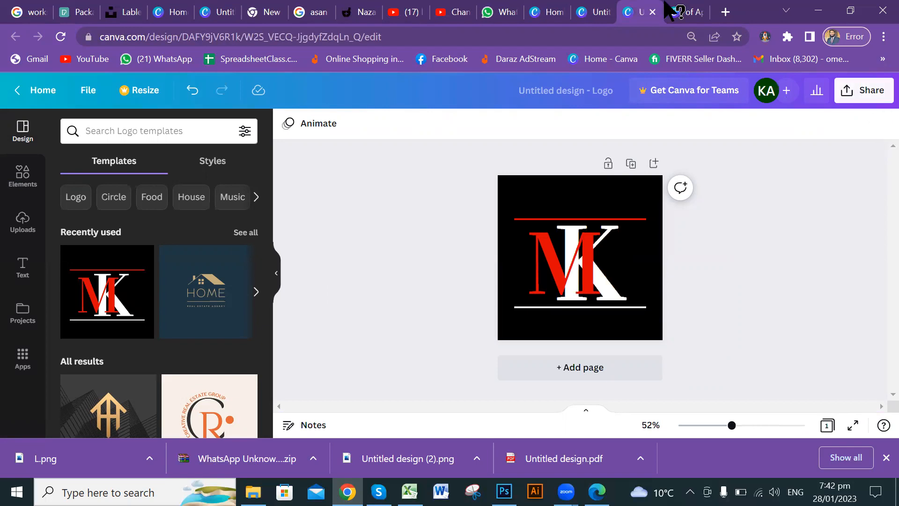
Switch to the certificate design and add the uploaded Zee Cambridge School System logo to page 1.
left_click(677, 12)
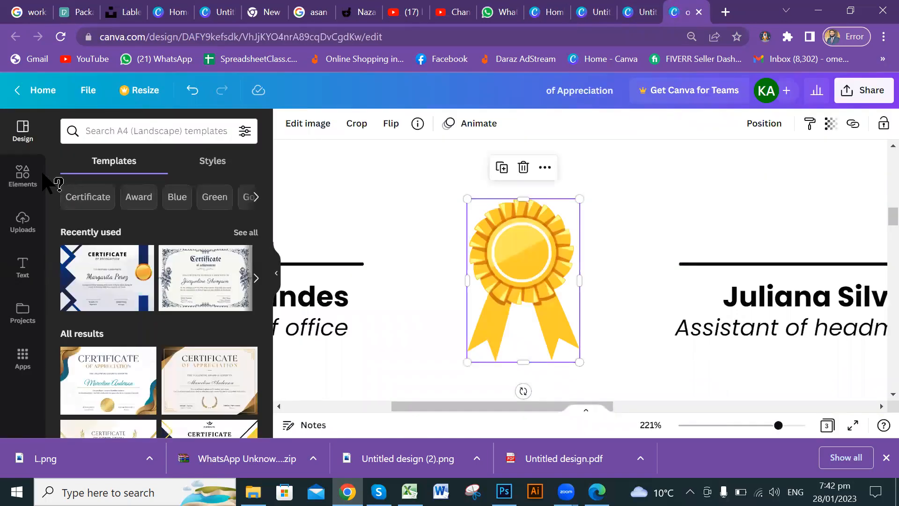
left_click(21, 226)
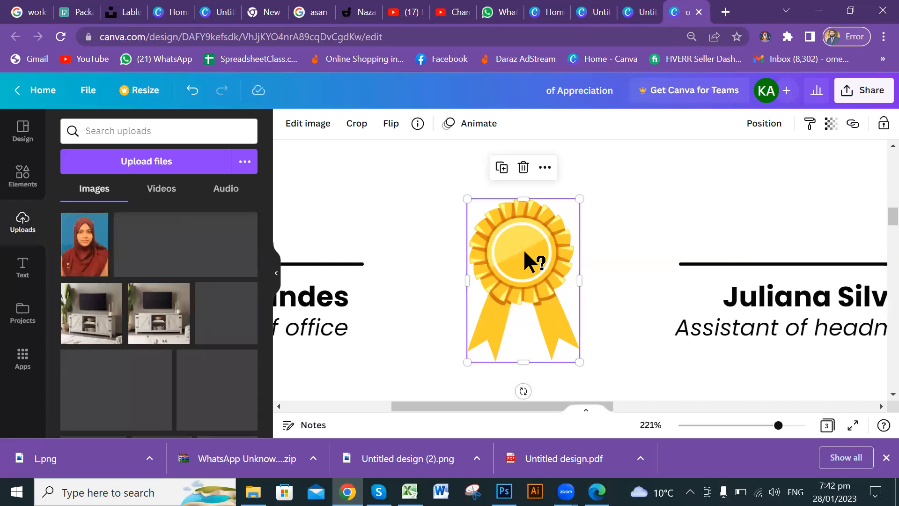
scroll(141, 291, "down", 4)
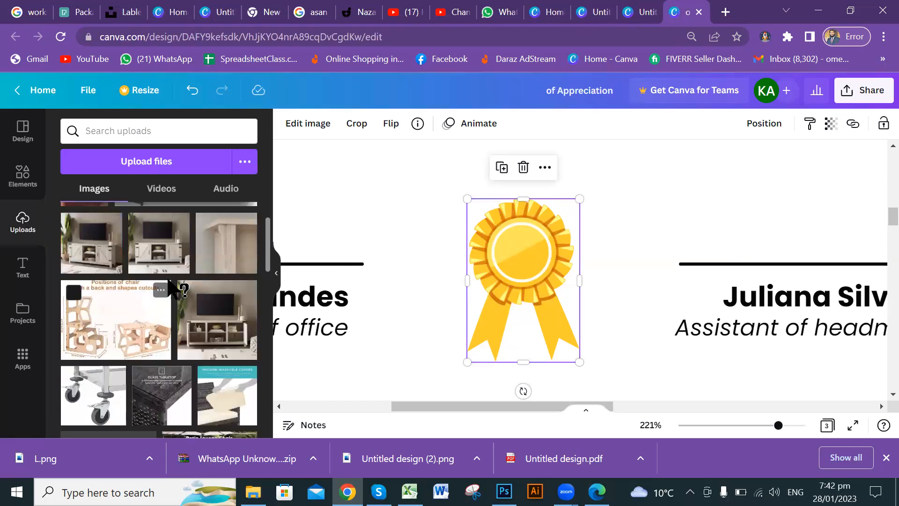
scroll(179, 281, "down", 3)
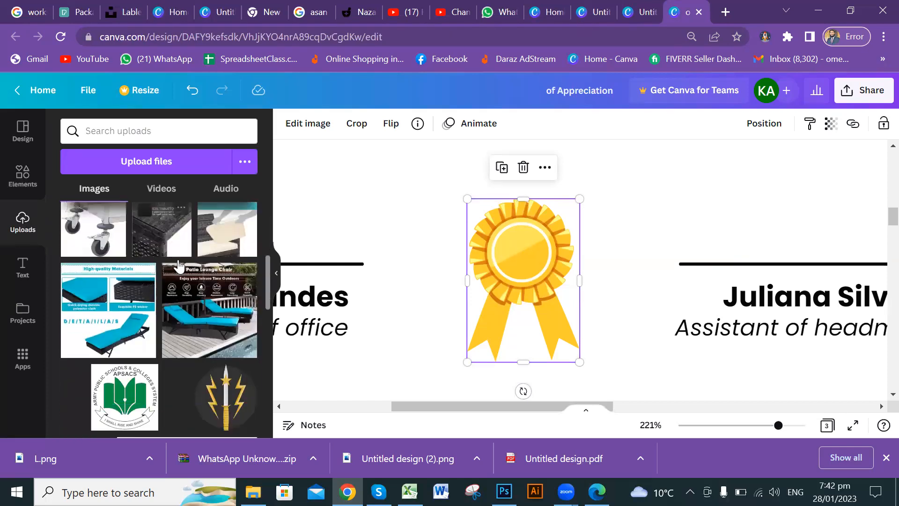
scroll(156, 283, "down", 2)
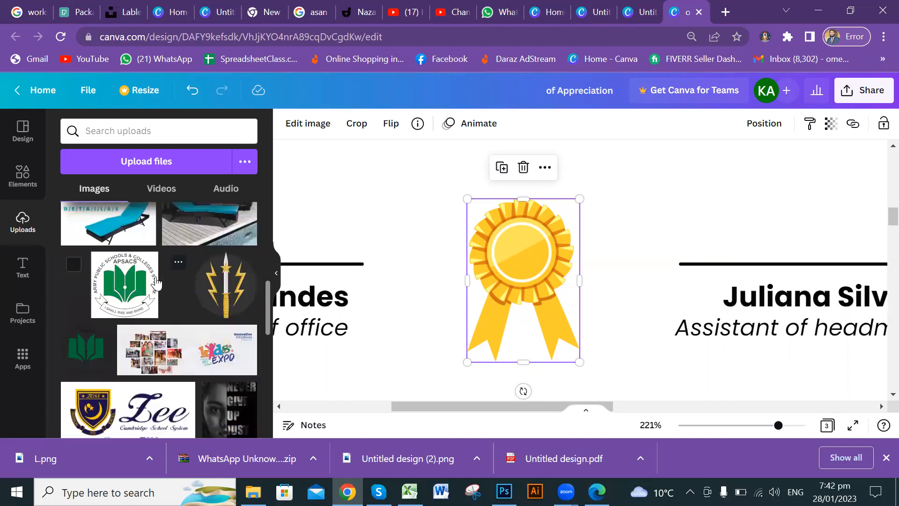
scroll(155, 282, "down", 2)
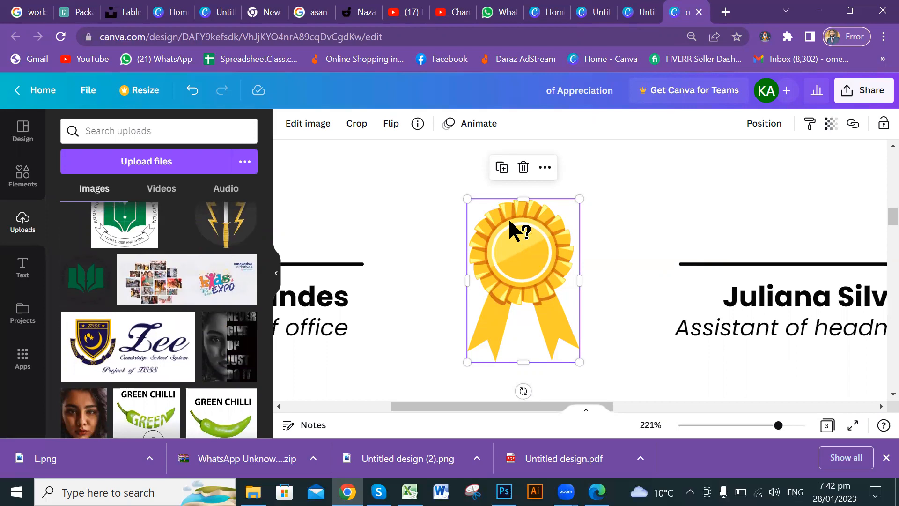
left_click(112, 345)
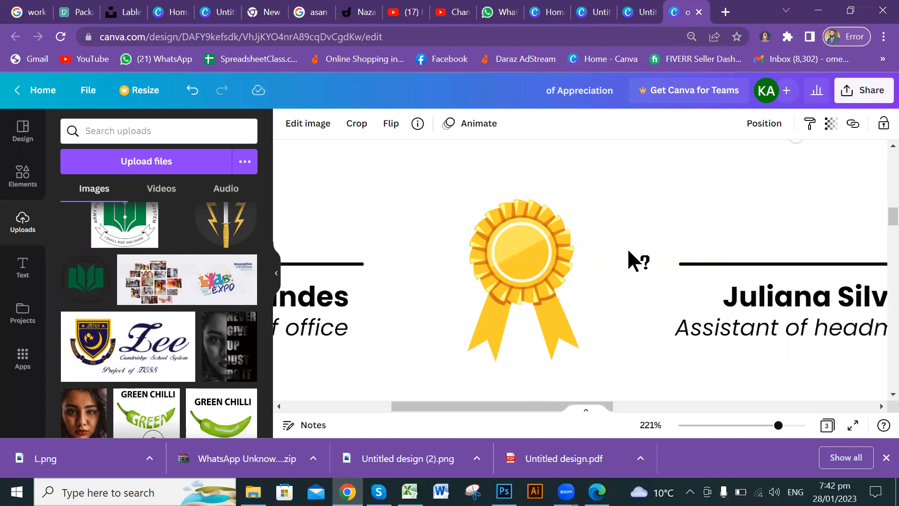
Move the Zee logo toward the certificate's right side and crop it to only the shield crest, about 5.7 wide.
scroll(648, 253, "down", 5)
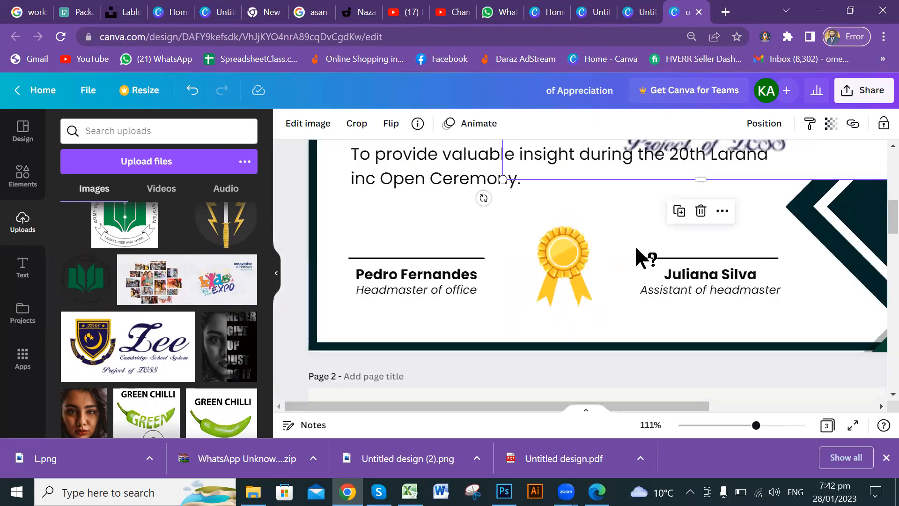
scroll(650, 231, "down", 2)
scroll(670, 215, "up", 3)
left_click_drag(672, 215, 751, 198)
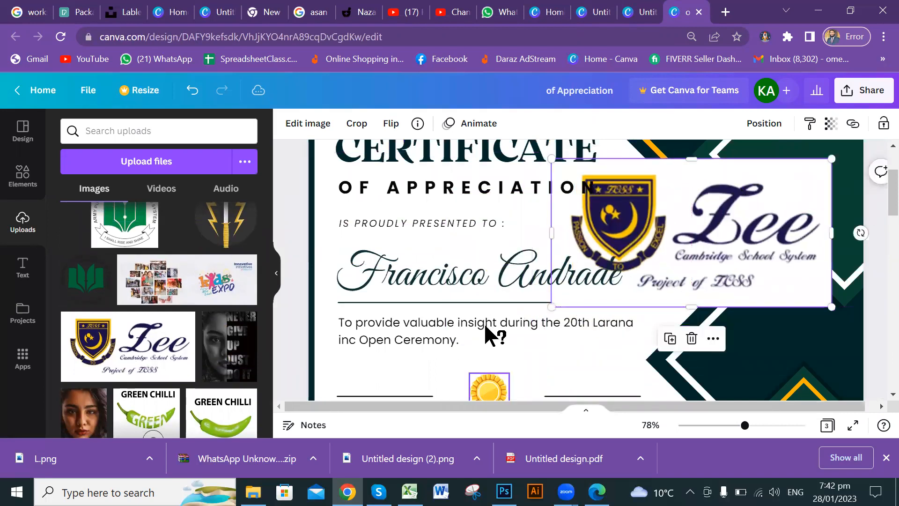
left_click_drag(832, 232, 672, 232)
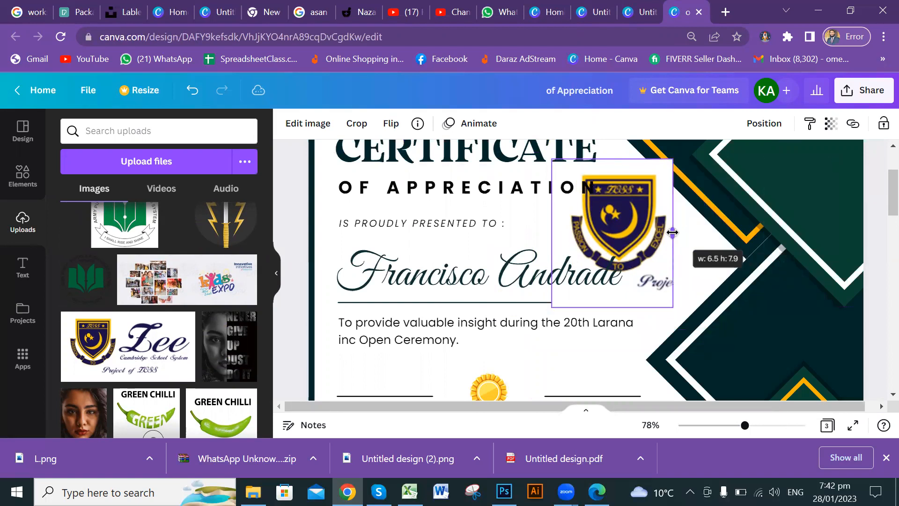
left_click_drag(567, 233, 719, 298)
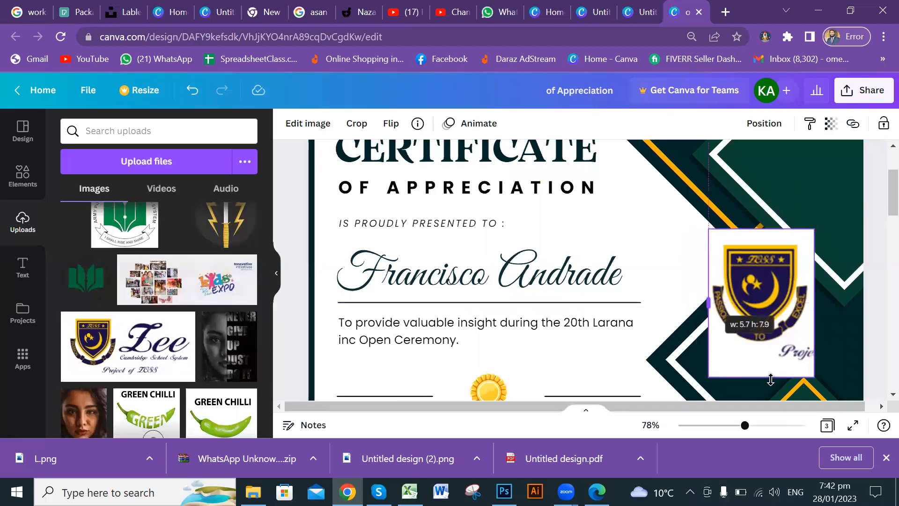
left_click_drag(764, 358, 767, 337)
left_click_drag(765, 233, 765, 239)
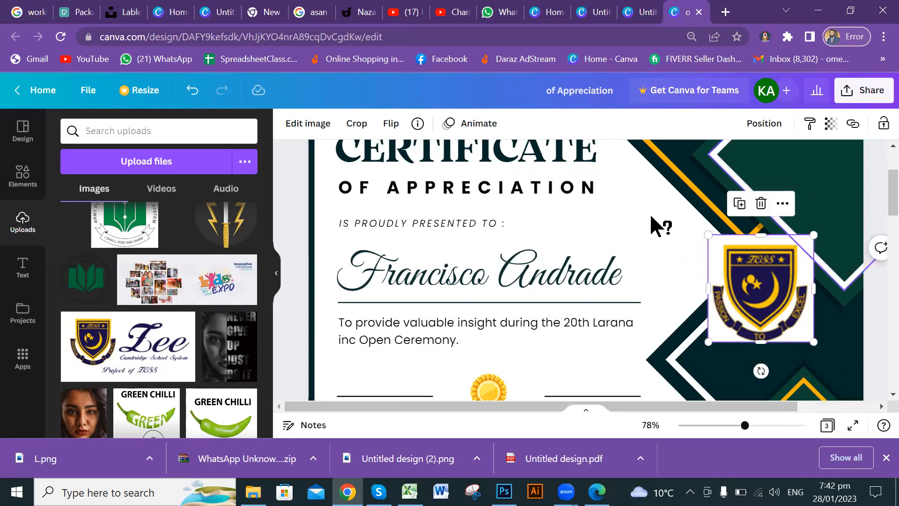
Scale the shield crest down to about half its size and place it beside the gold ribbon, above the assistant headmaster's signature.
mouse_move(762, 292)
left_mouse_down()
mouse_move(637, 241)
mouse_move(653, 274)
left_mouse_up()
scroll(646, 167, "down", 1)
mouse_move(646, 151)
left_mouse_down()
mouse_move(568, 295)
mouse_move(563, 273)
mouse_move(548, 300)
mouse_move(559, 292)
mouse_move(553, 318)
mouse_move(590, 339)
left_mouse_up()
key("ctrl+z")
left_click(608, 297)
left_click_drag(484, 338, 562, 311)
Delete pages 2 and 3 so that only the Certificate of Appreciation page is left.
scroll(588, 307, "down", 3)
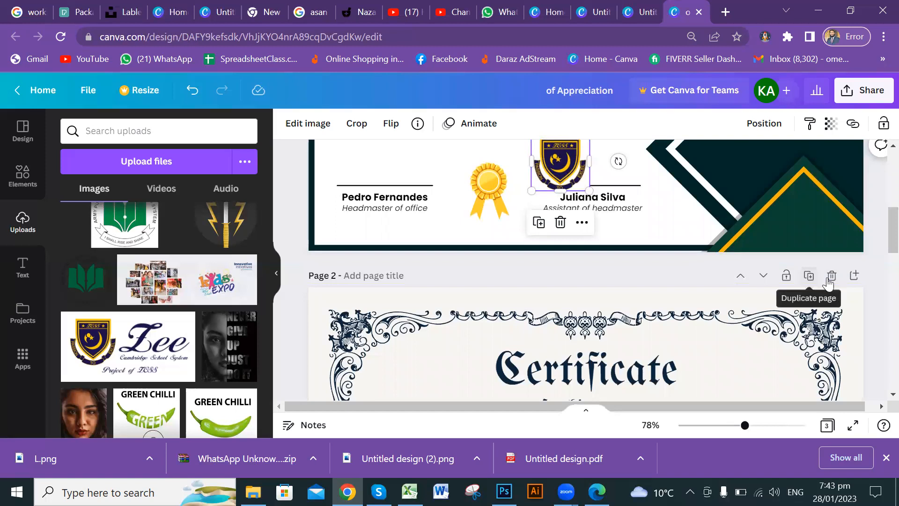
scroll(831, 281, "up", 5)
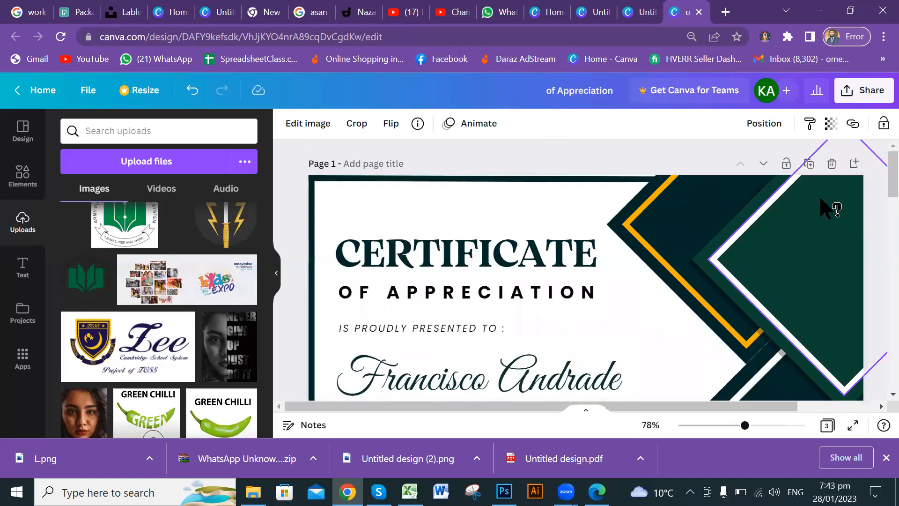
scroll(828, 197, "down", 5)
left_click(832, 170)
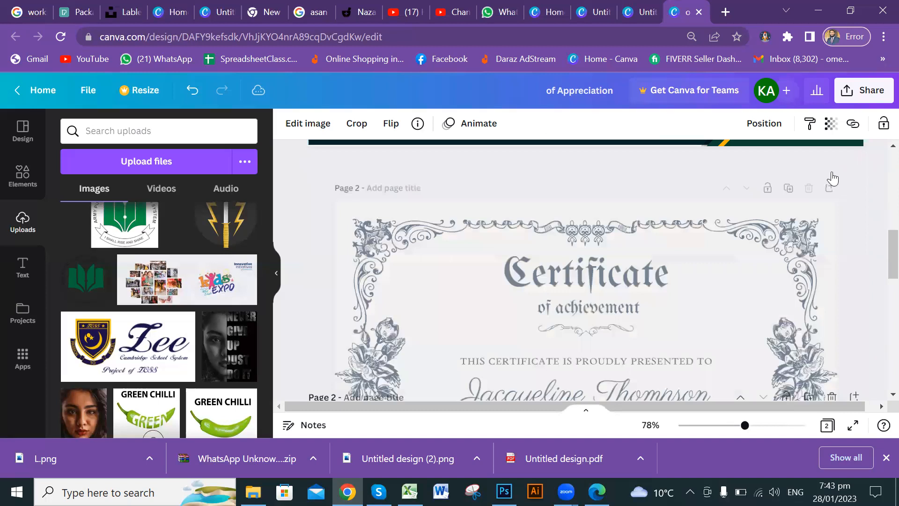
left_click(831, 172)
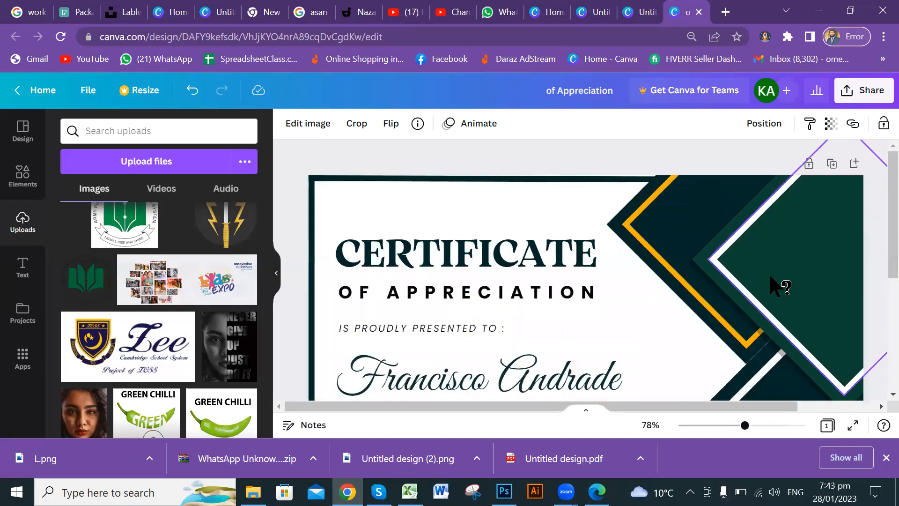
Add a blank page after the Certificate of Appreciation page.
scroll(779, 285, "down", 5)
scroll(796, 208, "up", 5)
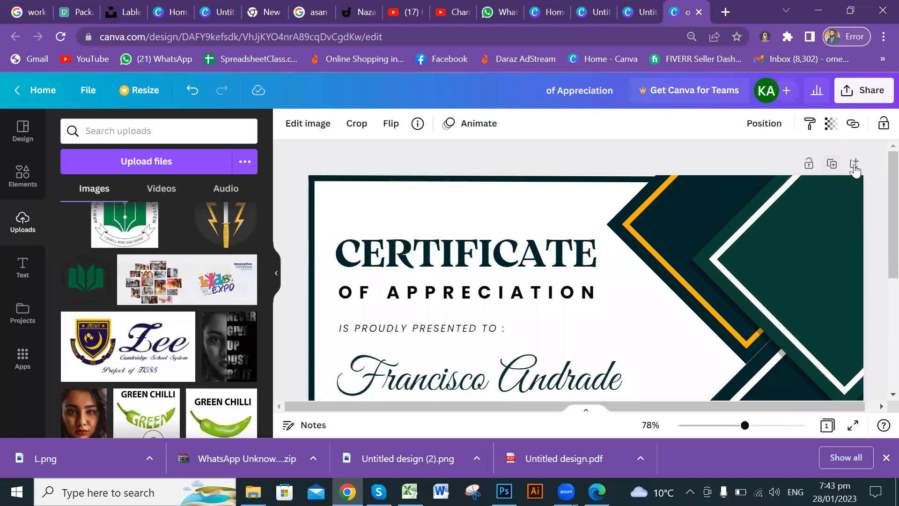
key("ctrl+Return")
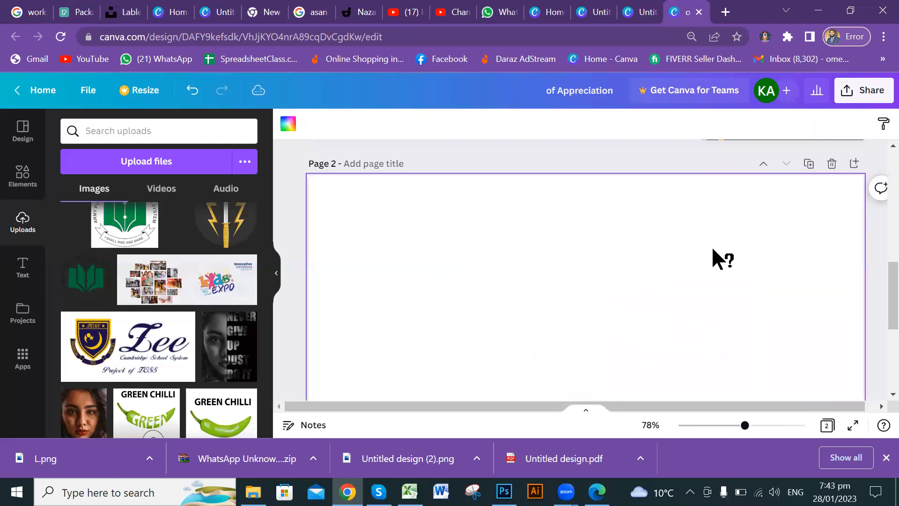
Move the gold ribbon badge and the shield crest from the certificate onto the blank page 2.
scroll(712, 245, "down", 2)
scroll(731, 252, "up", 3)
left_click(515, 255)
left_click_drag(511, 255, 511, 373)
scroll(583, 188, "down", 3)
scroll(564, 225, "up", 3)
left_click_drag(561, 239, 604, 383)
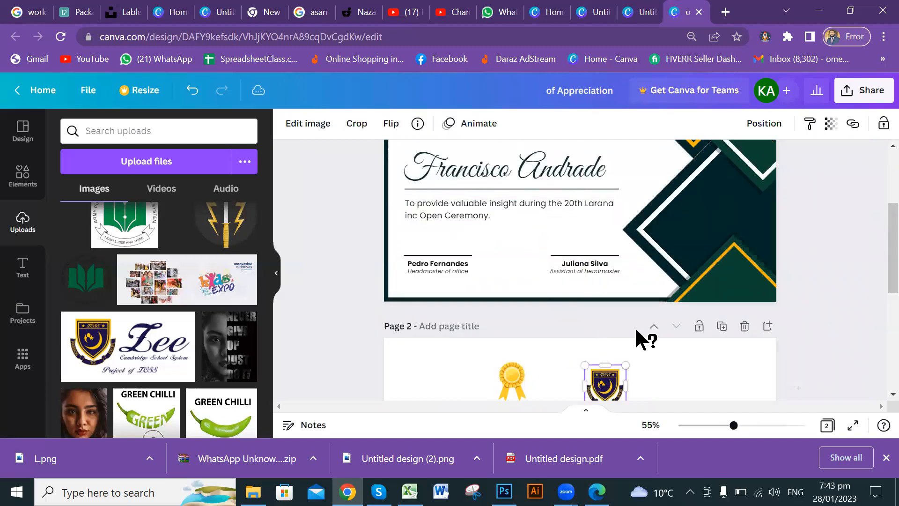
Enlarge the gold ribbon to about 6.7 by 9.8, enlarge the shield crest, and arrange them side by side on page 2.
scroll(609, 281, "down", 3)
left_click_drag(604, 245, 626, 293)
left_click_drag(513, 236, 623, 237)
left_click_drag(527, 281, 586, 195)
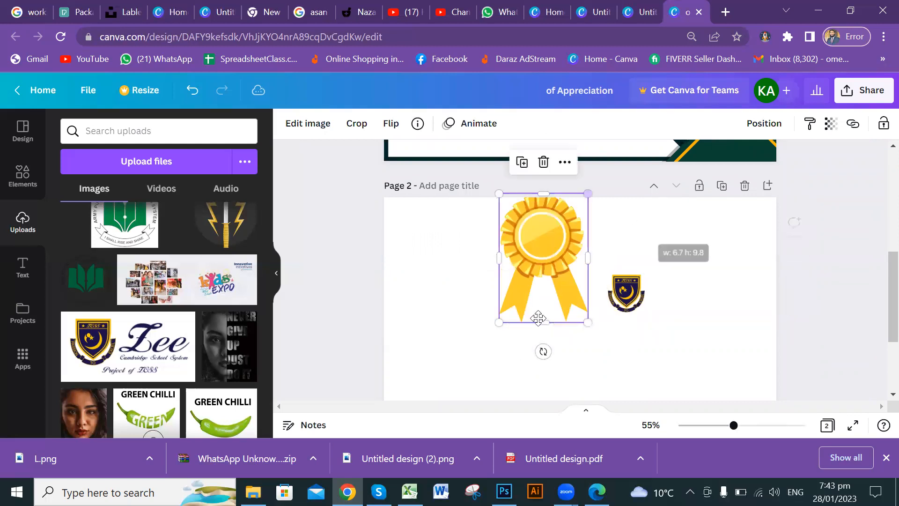
left_click_drag(542, 256, 537, 336)
left_click_drag(646, 268, 704, 208)
left_click_drag(674, 245, 687, 307)
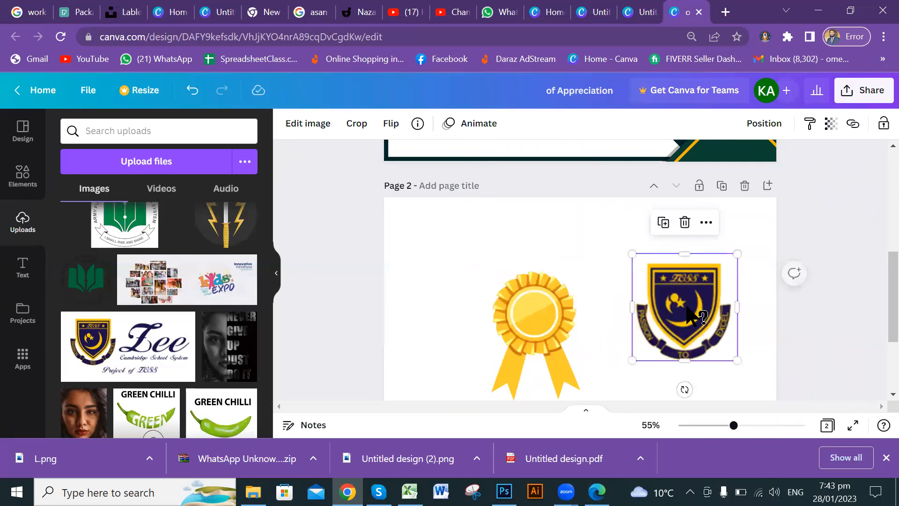
left_click(27, 180)
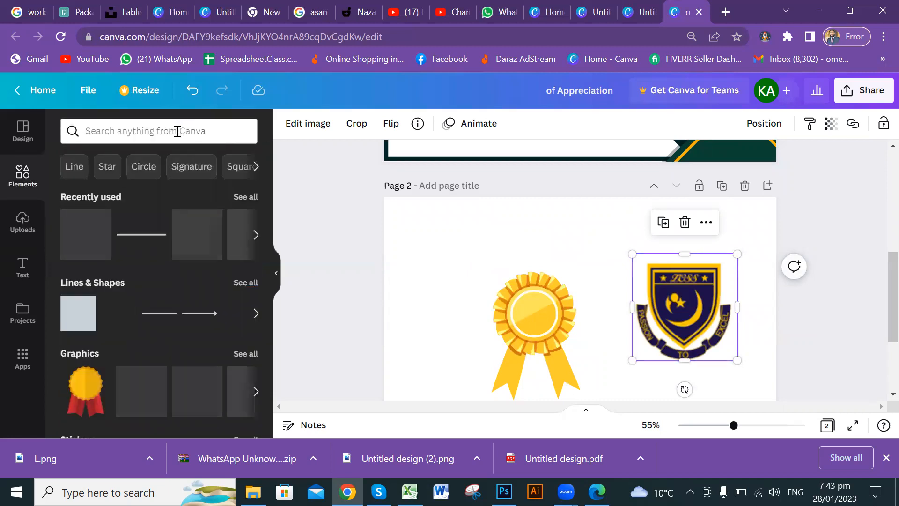
left_click(187, 132)
type("sha")
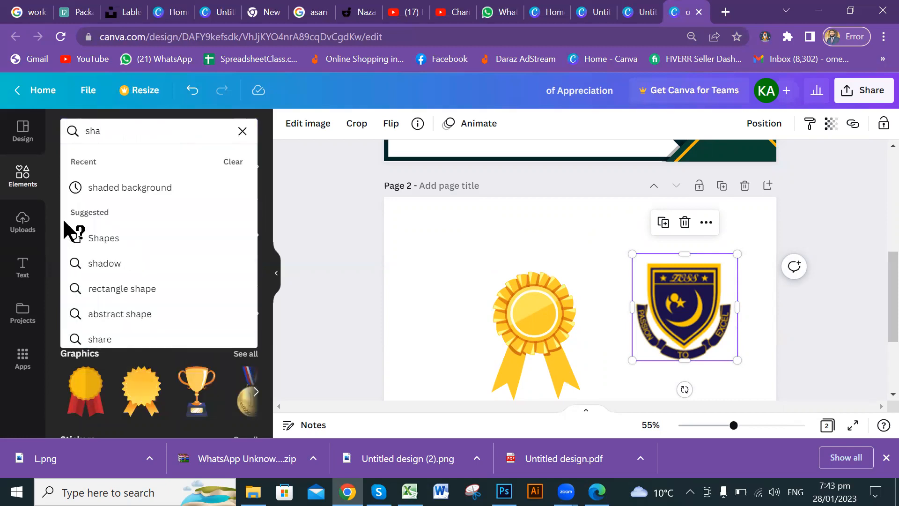
left_click(100, 237)
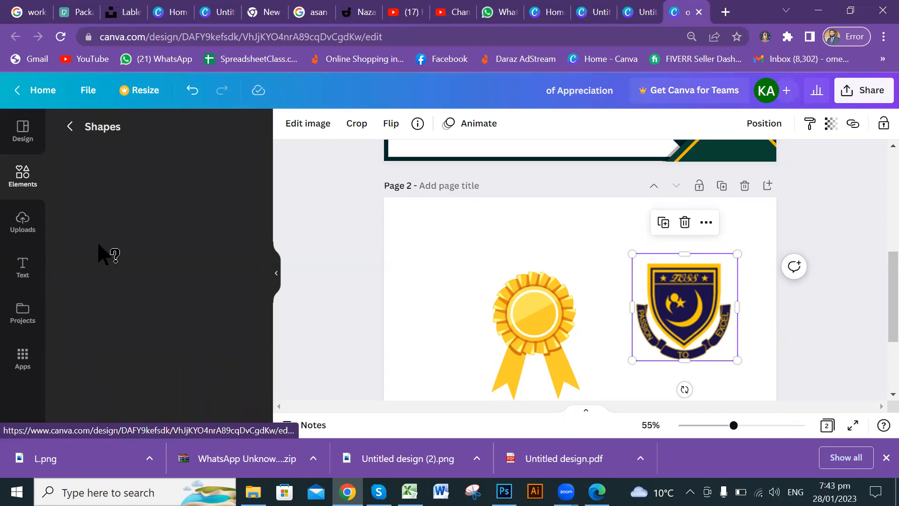
left_click(70, 126)
Search the elements library for "Frame" and add the circular frame to page 2.
left_click(184, 132)
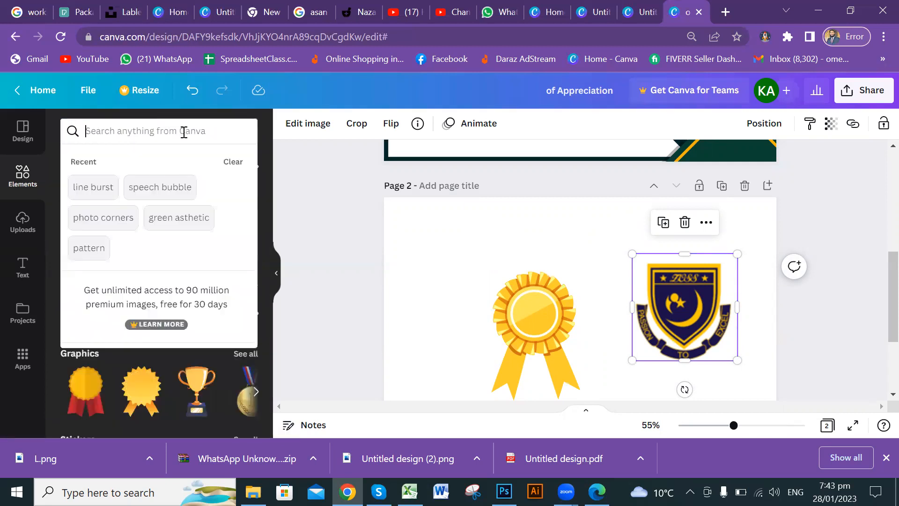
type("frame")
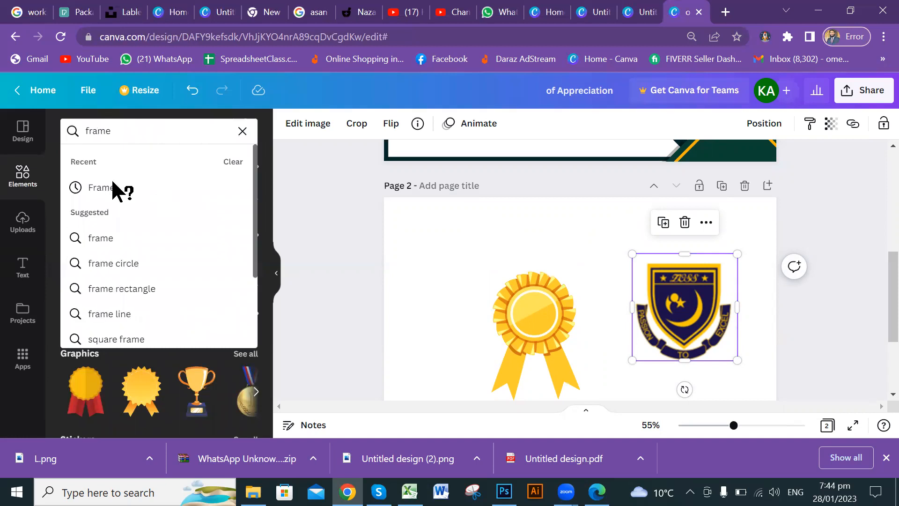
left_click(120, 192)
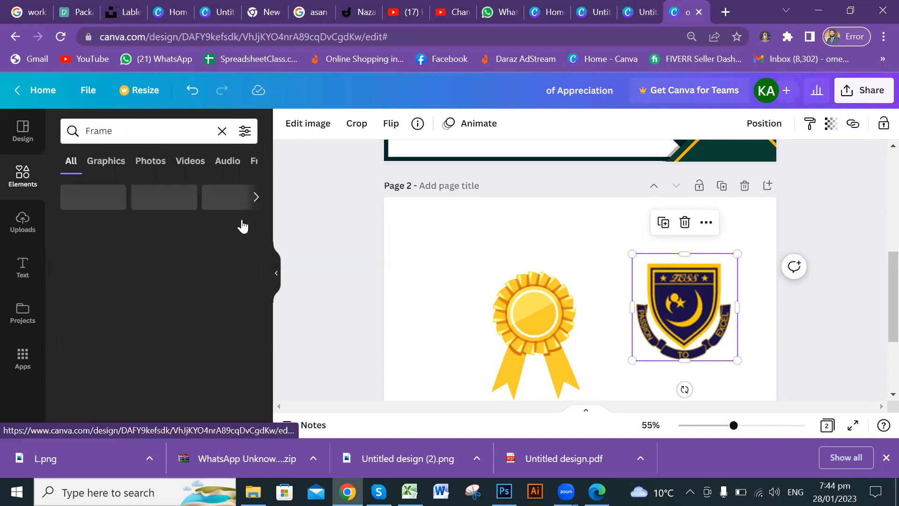
left_click(505, 318)
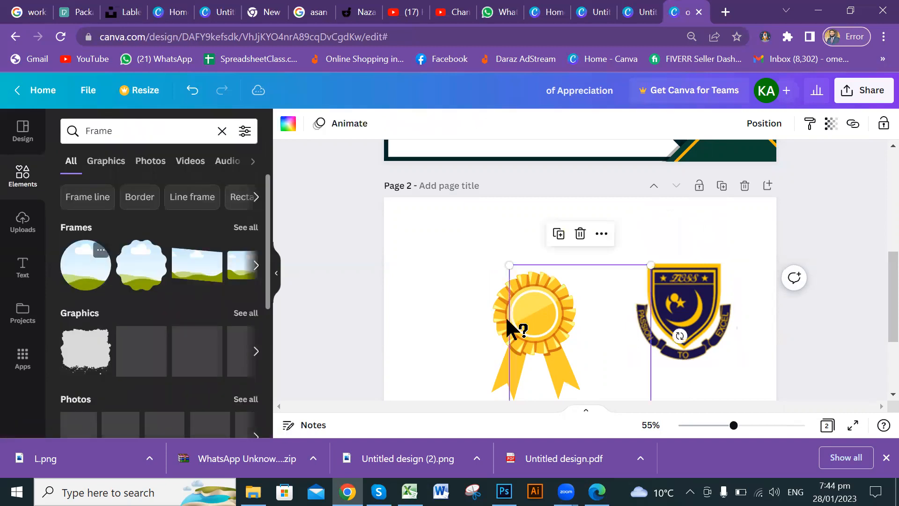
Move the circular frame to page 2's upper-left corner and place the shield crest inside it.
left_click_drag(607, 342, 485, 282)
left_click_drag(695, 294, 474, 270)
left_click_drag(682, 274, 507, 271)
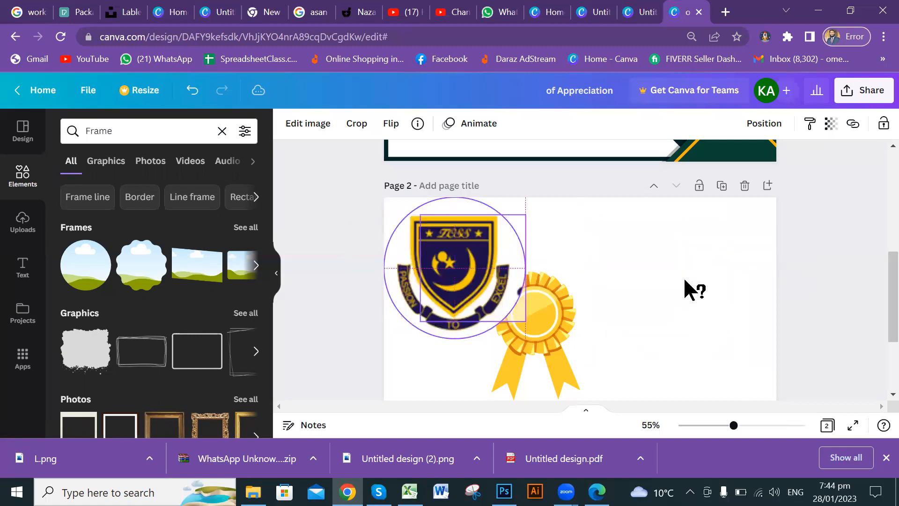
left_click(684, 273)
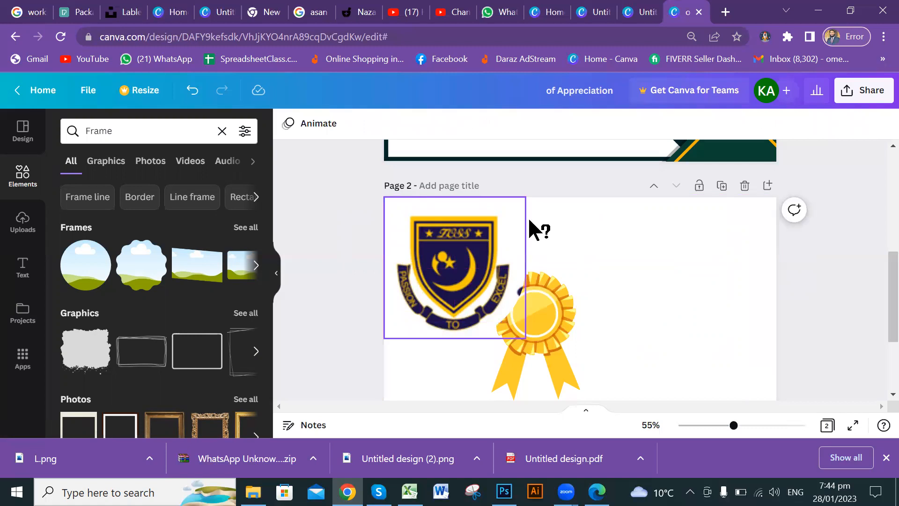
Shrink the framed shield crest and move it to the right of the gold ribbon.
left_click(522, 200)
mouse_move(442, 276)
left_mouse_down()
mouse_move(451, 271)
mouse_move(444, 278)
left_mouse_up()
left_click_drag(414, 308, 656, 301)
Enlarge the gold ribbon on page 2 so its rosette reaches near the page's upper edge.
left_click(541, 316)
left_click_drag(576, 267, 634, 182)
left_click_drag(517, 265, 492, 325)
mouse_move(609, 243)
left_mouse_down()
mouse_move(646, 223)
mouse_move(620, 233)
left_mouse_up()
Move the framed crest onto the ribbon's rosette and enlarge it to fill the inner circle.
left_click(655, 309)
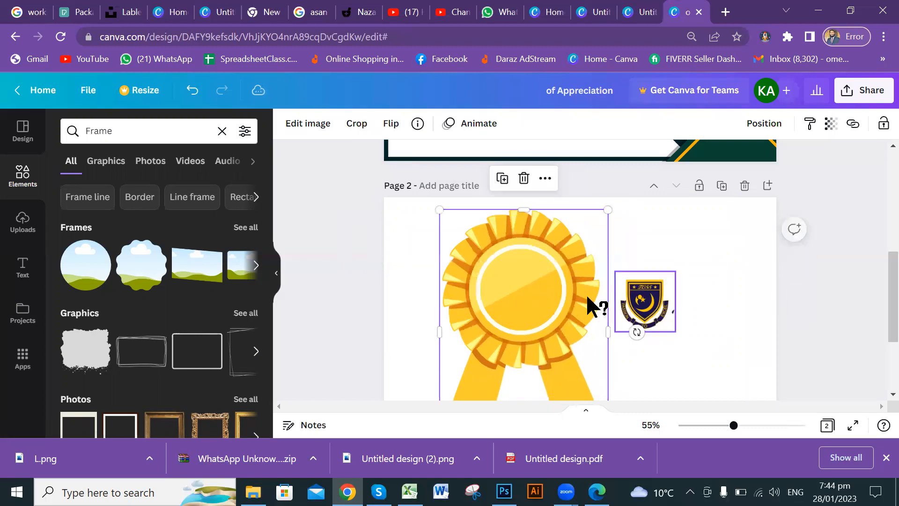
left_click_drag(646, 304, 524, 291)
left_click_drag(555, 257, 580, 231)
left_click_drag(525, 287, 521, 292)
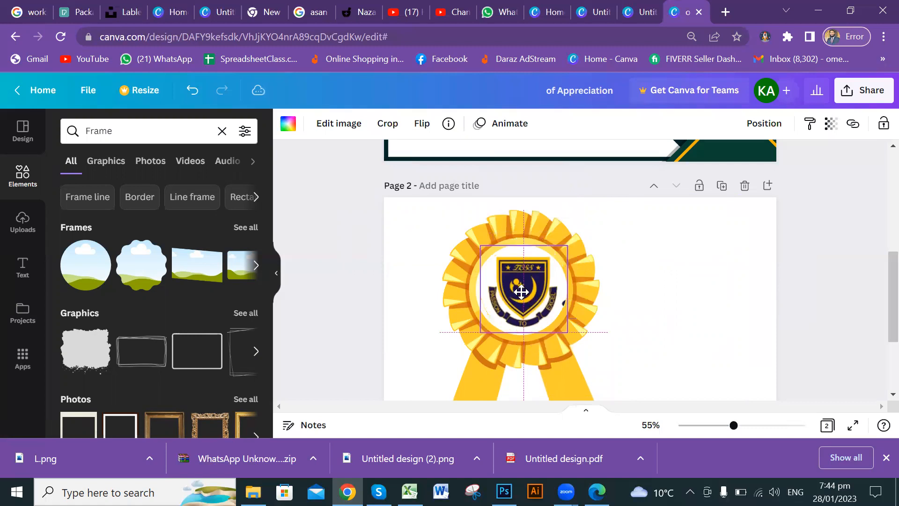
left_click(713, 293)
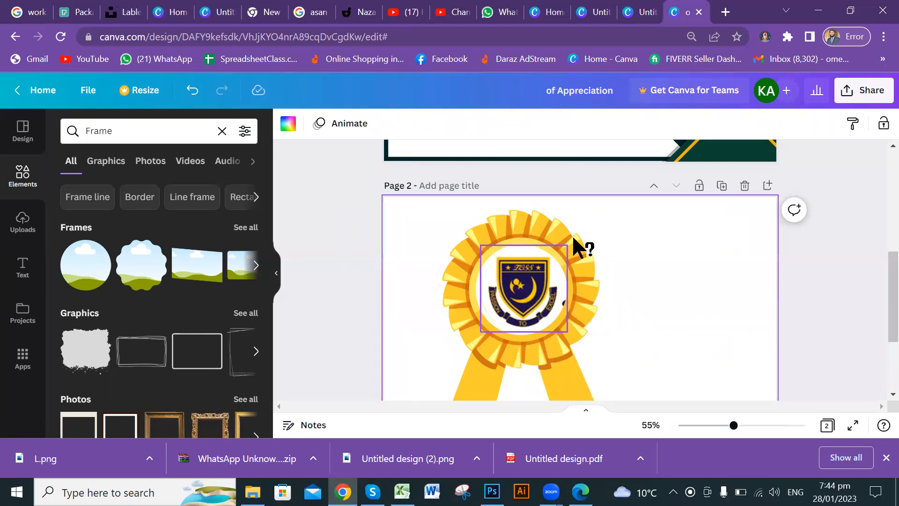
Nudge the framed crest in small increments until it is centred within the ribbon's inner circle.
left_click(525, 284)
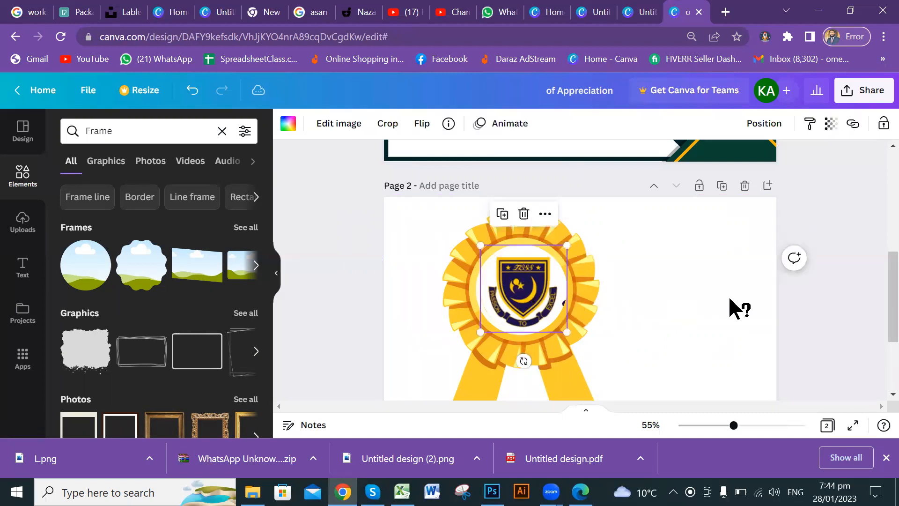
key("Left")
key("Left")
key("Left")
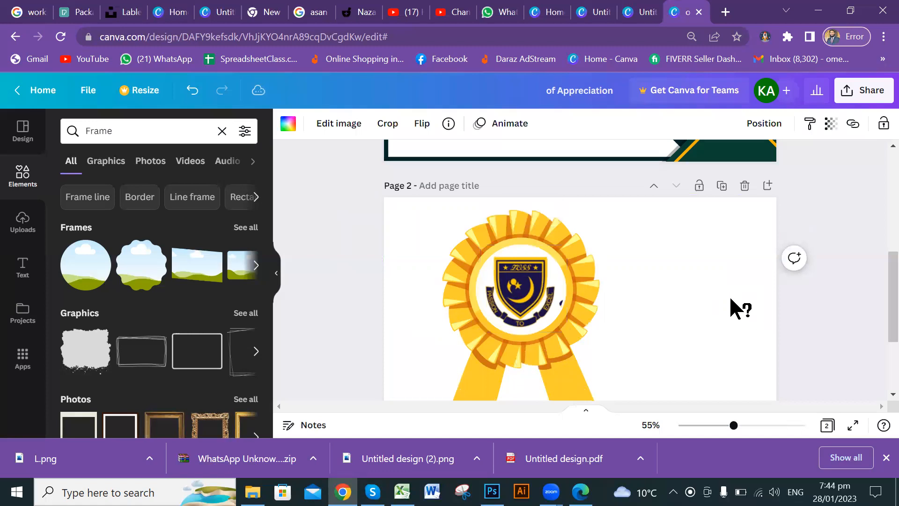
key("Right")
key("Right")
key("Down")
key("Left")
key("Down")
key("Up")
key("Up")
key("Up")
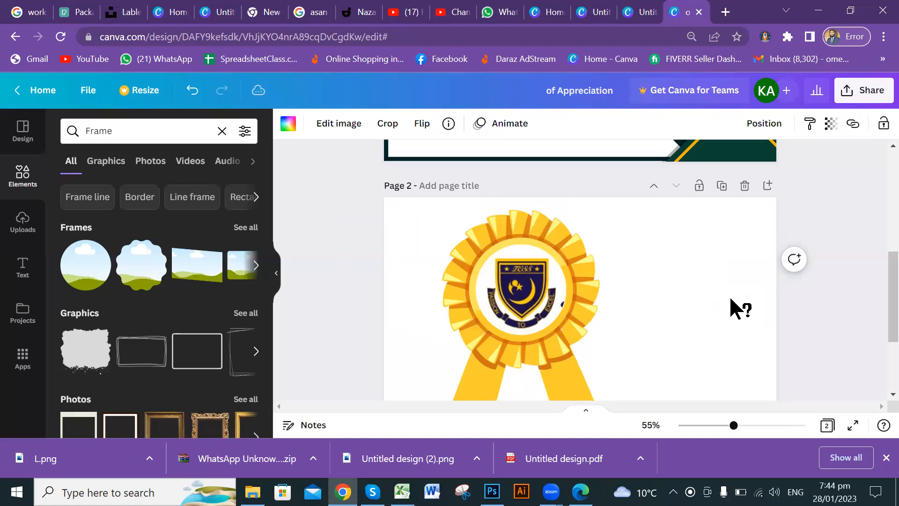
key("Down")
key("Down")
key("Down")
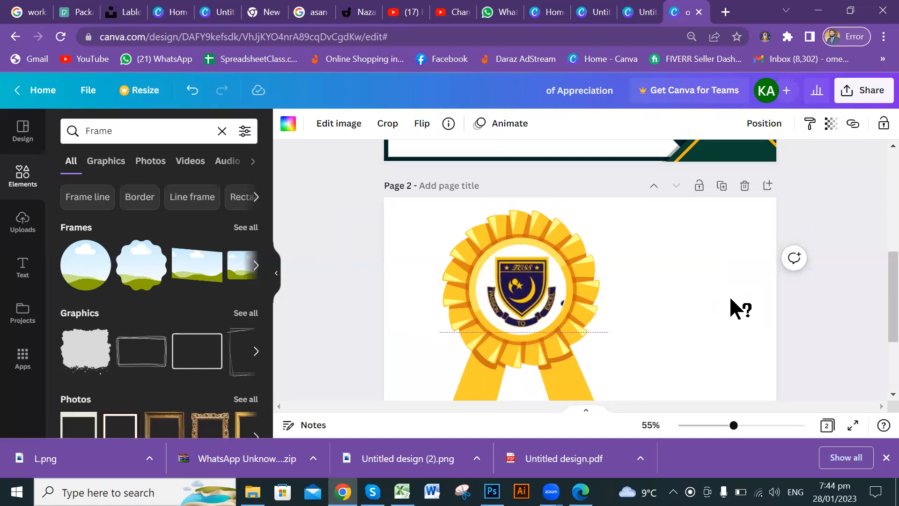
left_click(727, 291)
Shrink the ribbon and crest together and move the badge onto the certificate between the two signature lines.
left_click_drag(338, 209, 638, 378)
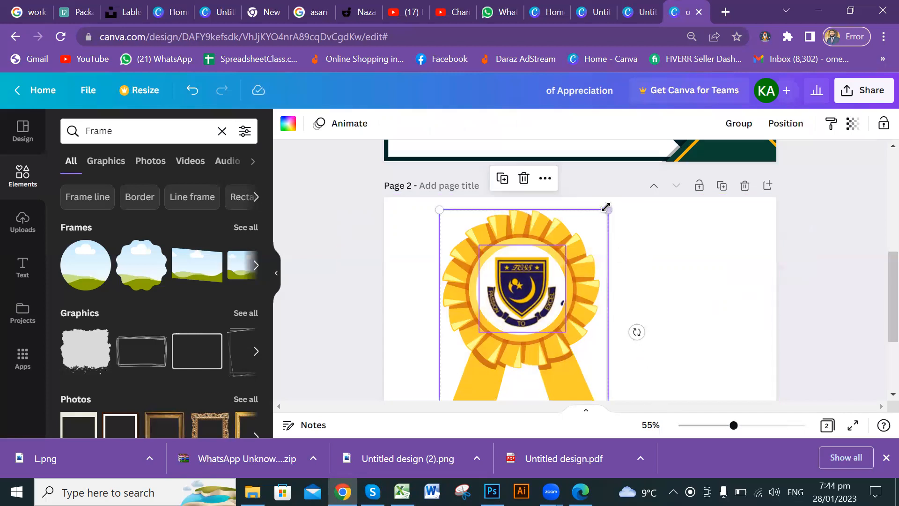
left_click_drag(434, 396, 527, 311)
left_click_drag(469, 360, 517, 260)
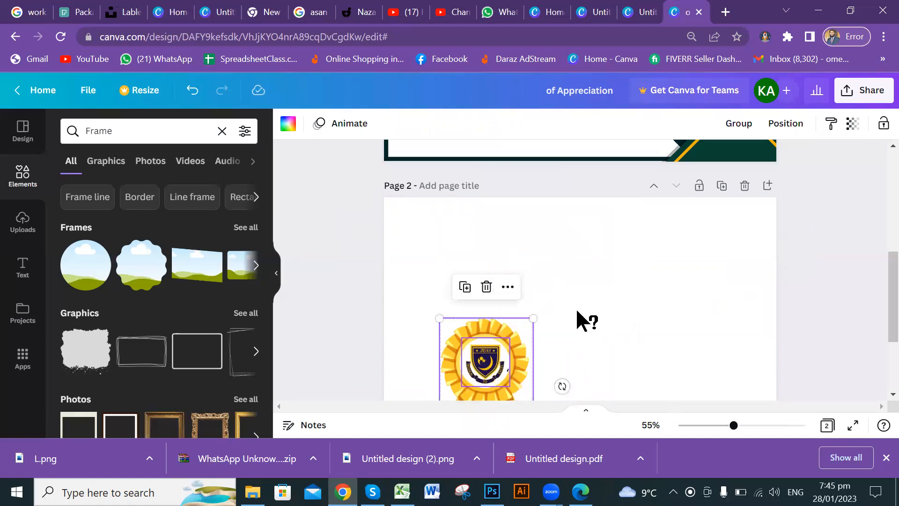
left_click_drag(581, 355, 538, 294)
scroll(539, 380, "up", 3)
left_click_drag(507, 385, 504, 249)
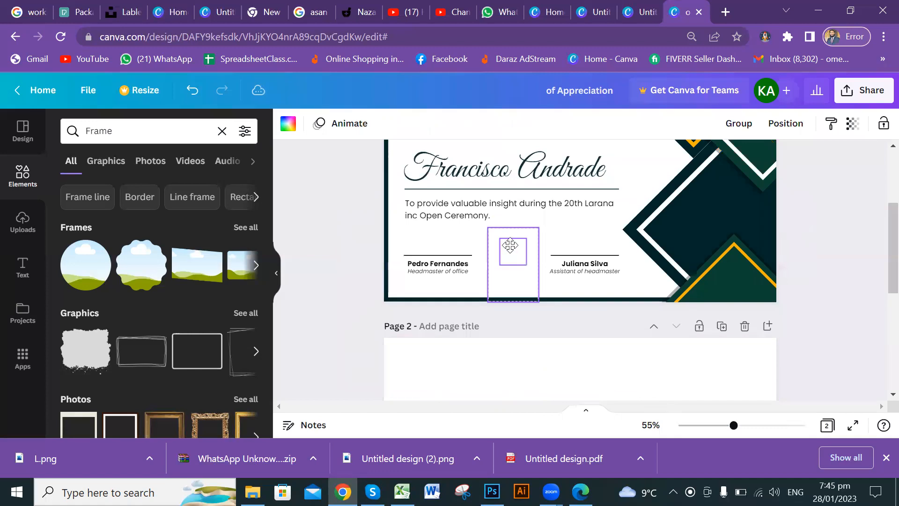
left_click(817, 284)
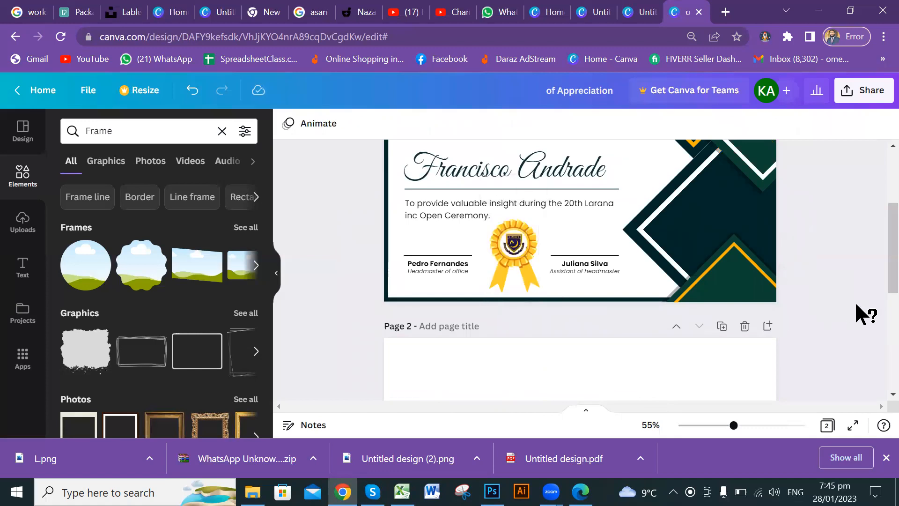
Examine the certificate from its title to the badge between the signatures, along with the blank page 2.
scroll(552, 295, "up", 5)
left_click_drag(551, 406, 470, 403)
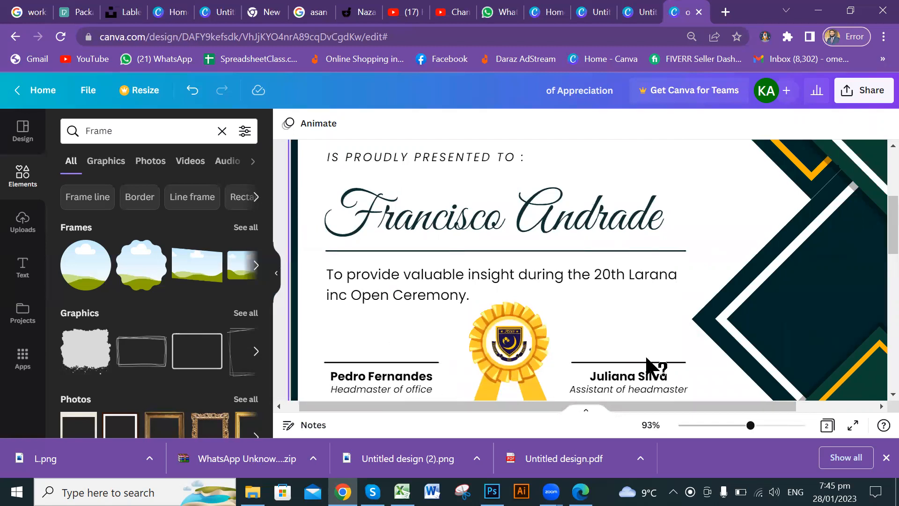
scroll(639, 313, "down", 3)
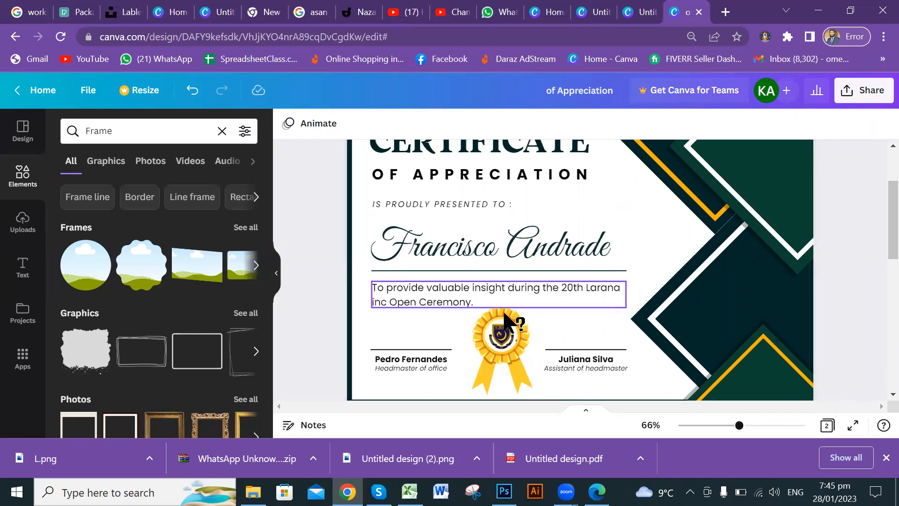
scroll(616, 310, "up", 3)
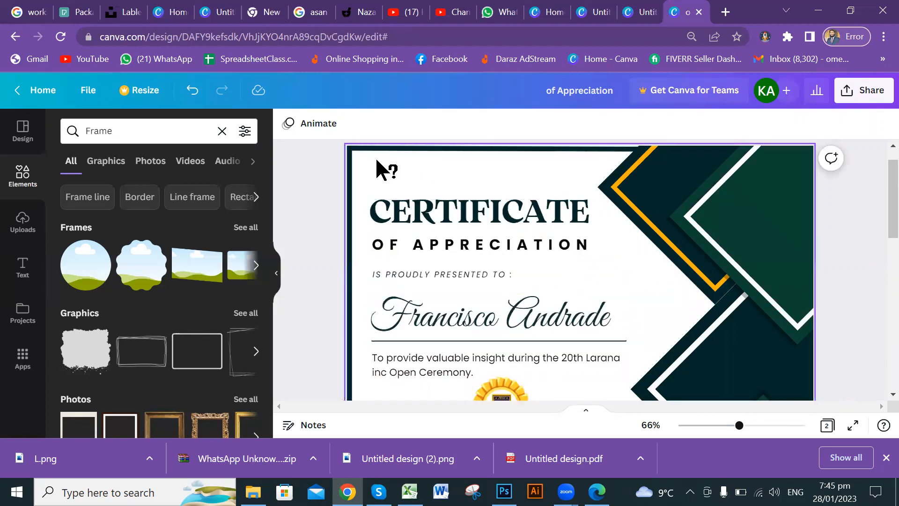
scroll(556, 249, "down", 3)
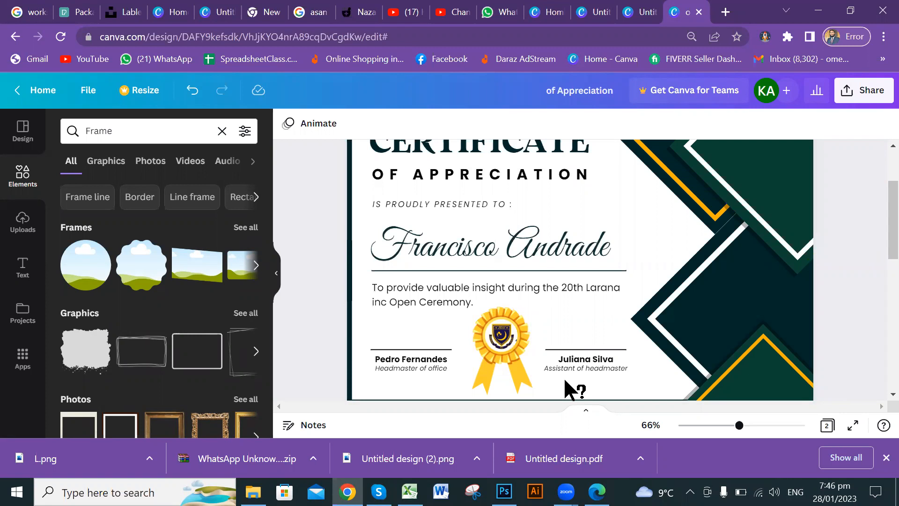
scroll(854, 275, "up", 2)
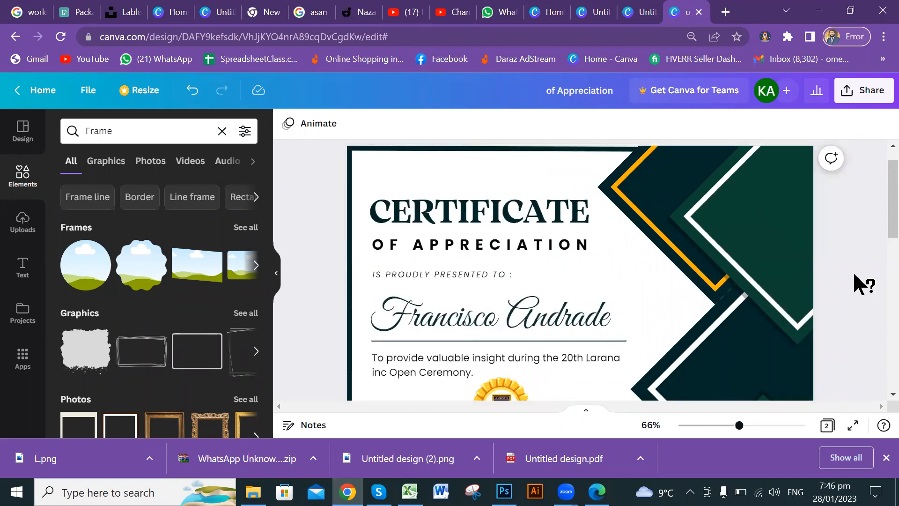
scroll(854, 275, "down", 4)
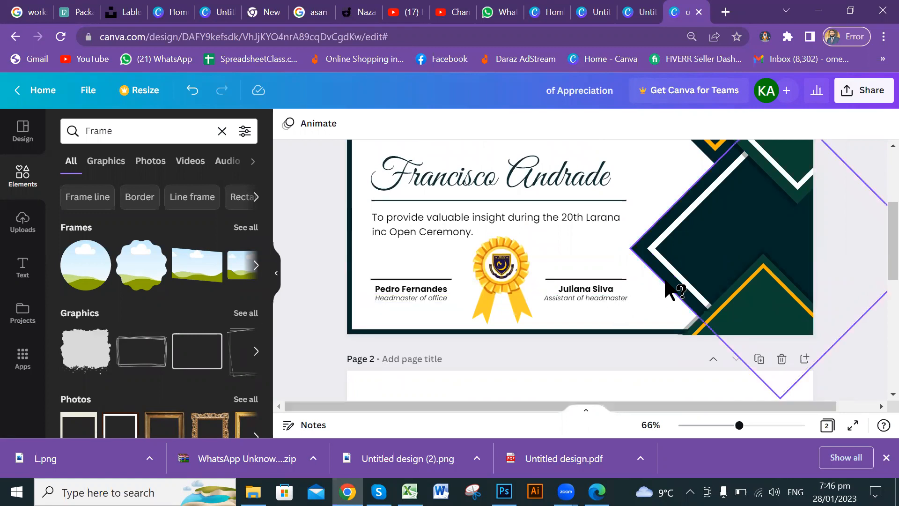
scroll(668, 288, "down", 2)
scroll(199, 328, "down", 2)
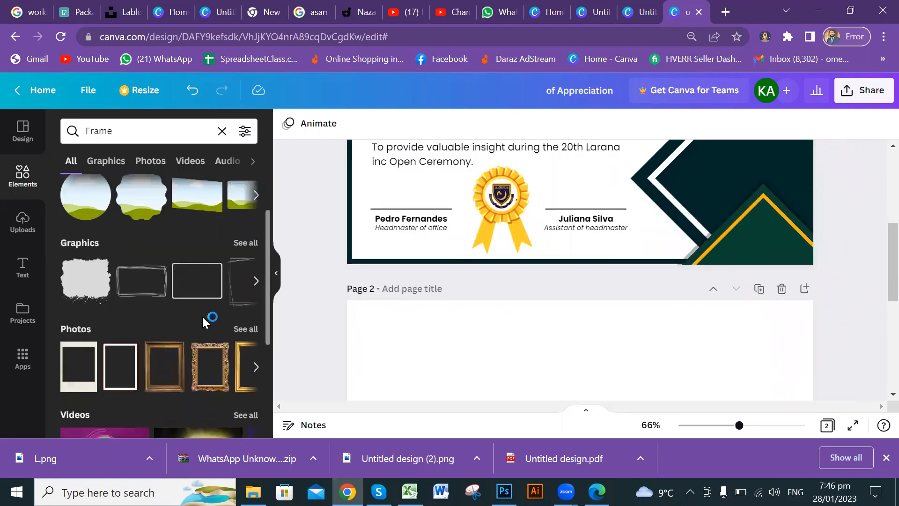
left_click_drag(224, 295, 546, 351)
scroll(179, 291, "up", 2)
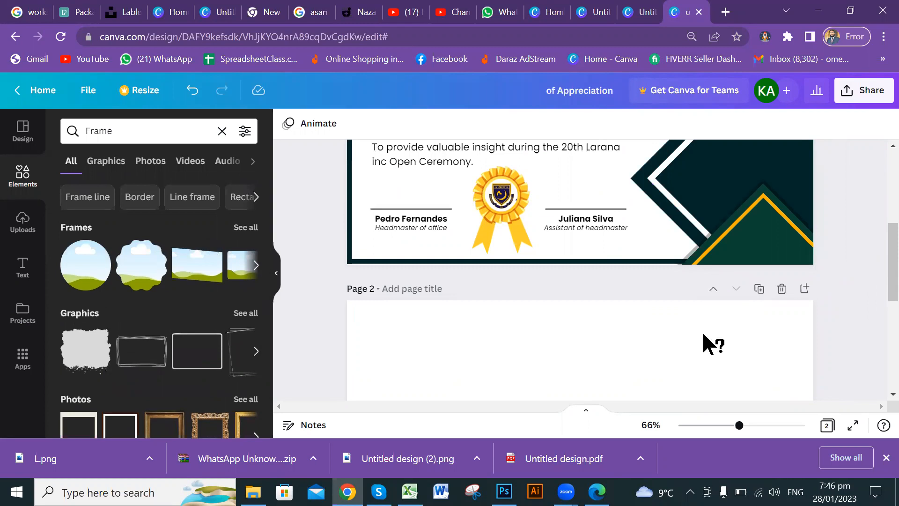
scroll(803, 321, "up", 3)
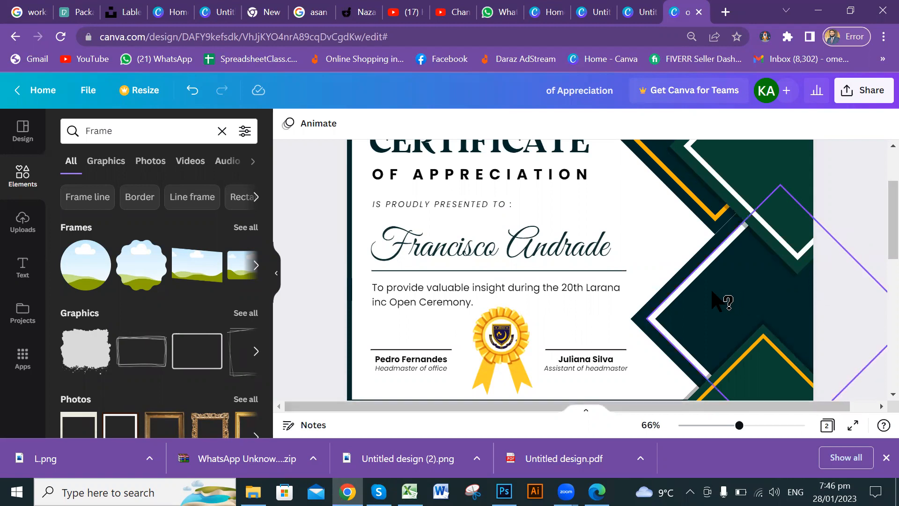
scroll(710, 294, "up", 3)
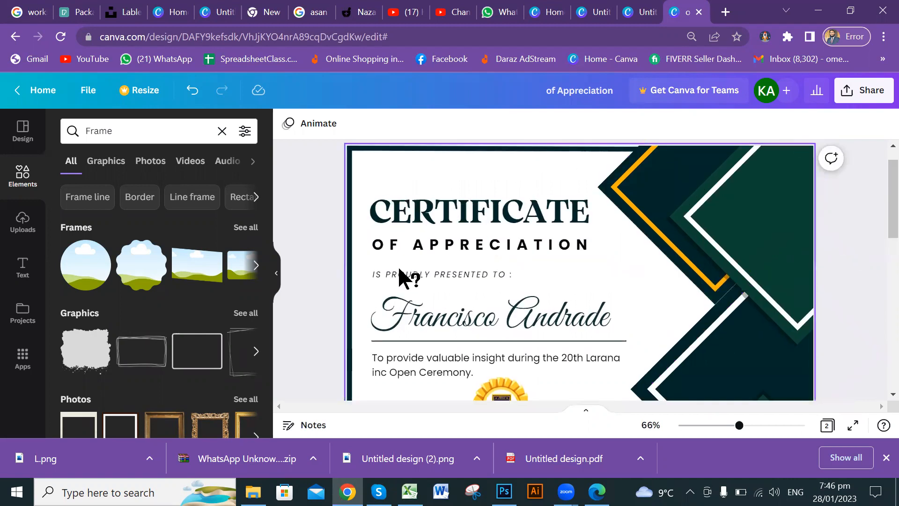
scroll(659, 275, "down", 2)
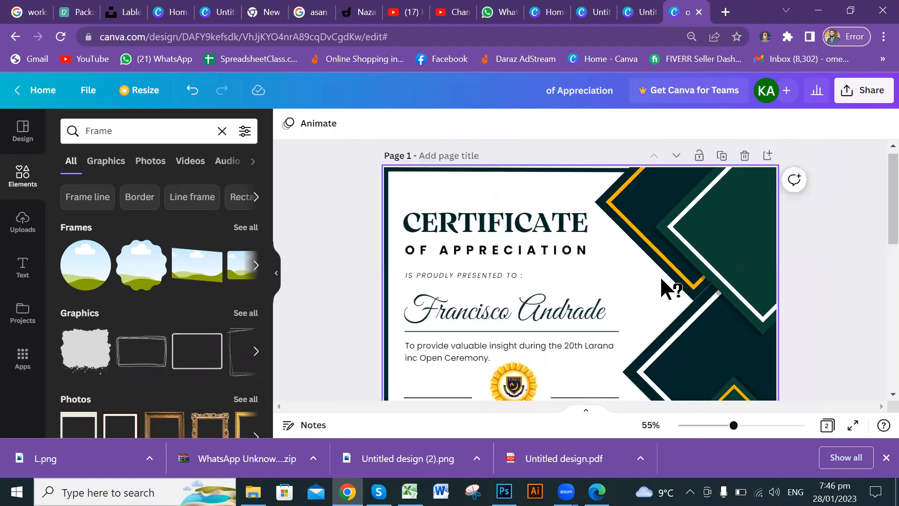
scroll(634, 260, "down", 1)
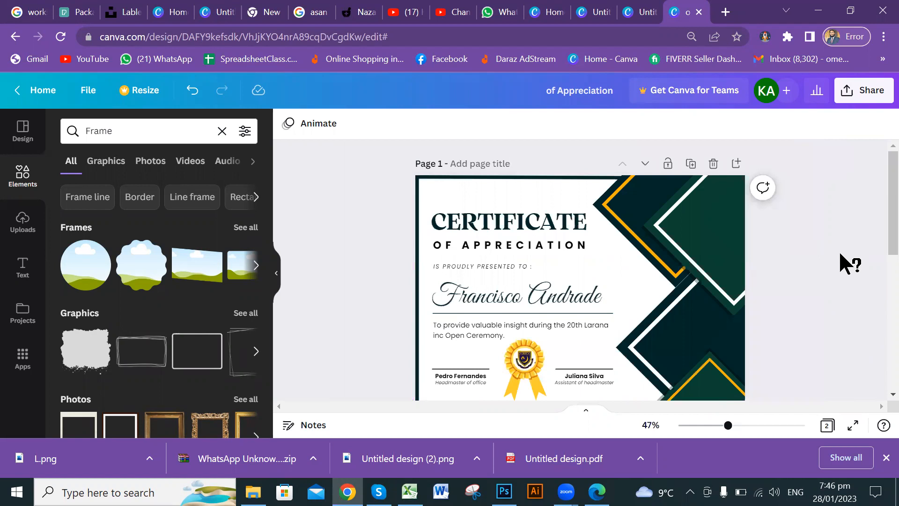
scroll(658, 281, "down", 5)
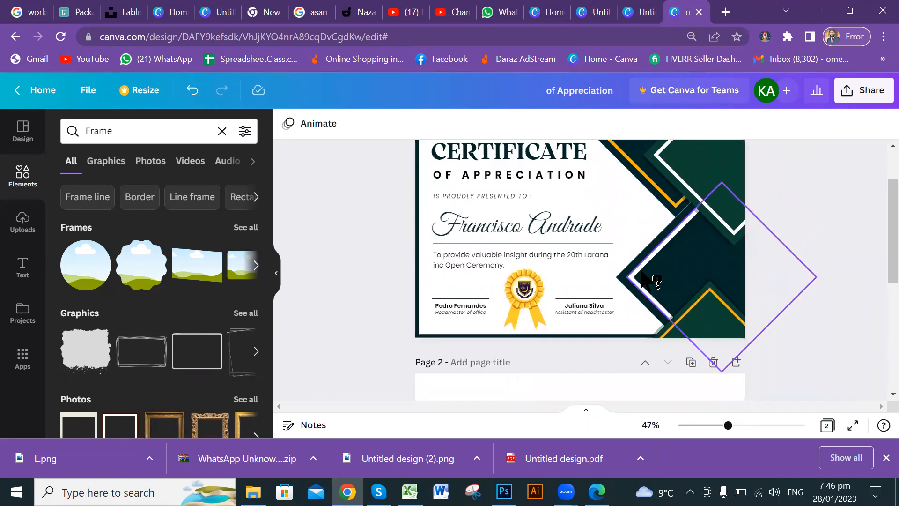
scroll(641, 268, "down", 4)
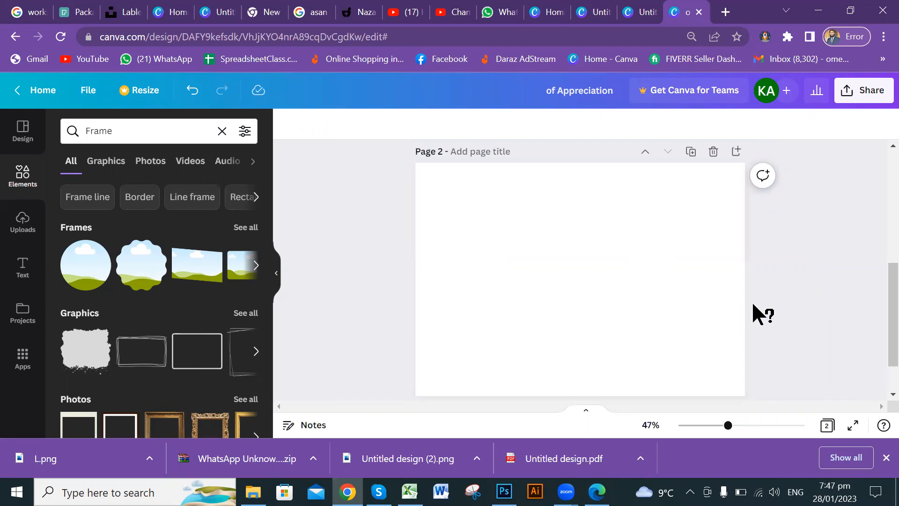
scroll(751, 301, "up", 5)
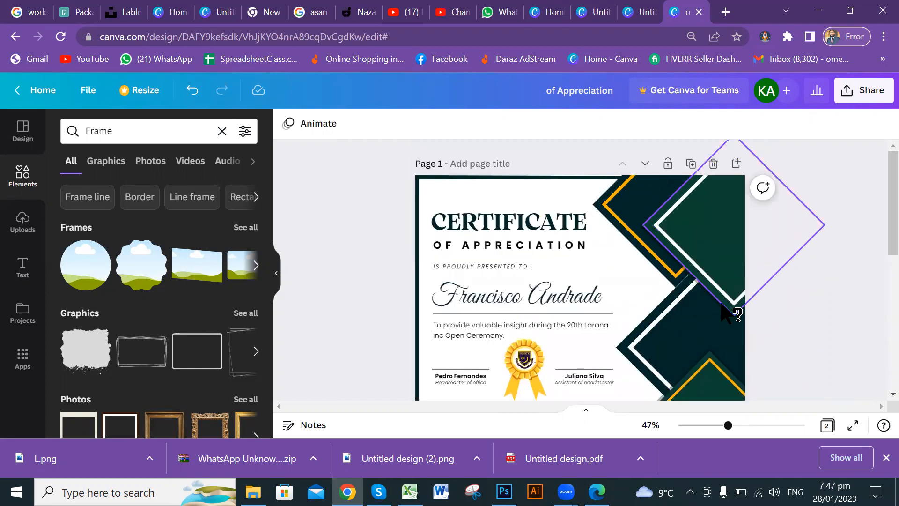